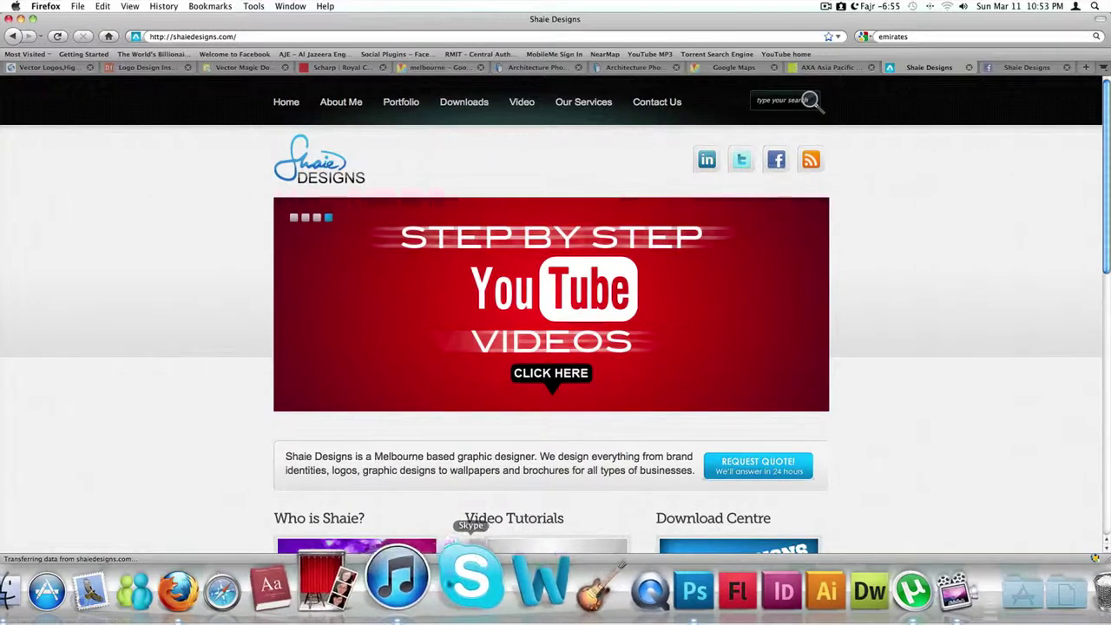
# - Switch to Photoshop and view the st kilda.psd example before returning to the IMG_0733.JPG graffiti photo
pyautogui.click(640, 572)
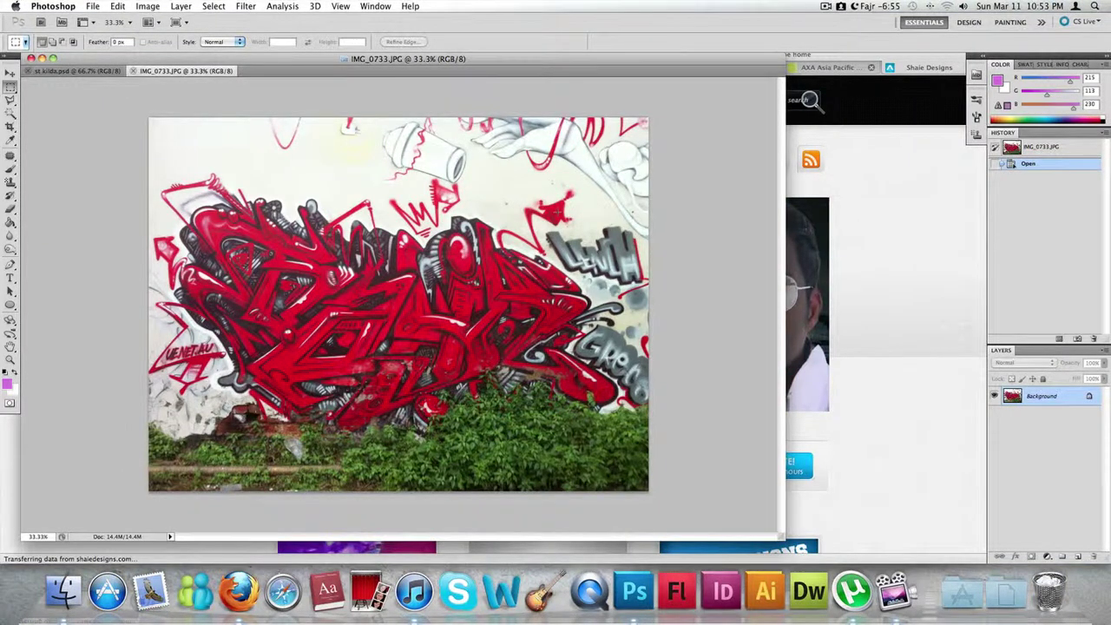
pyautogui.click(85, 71)
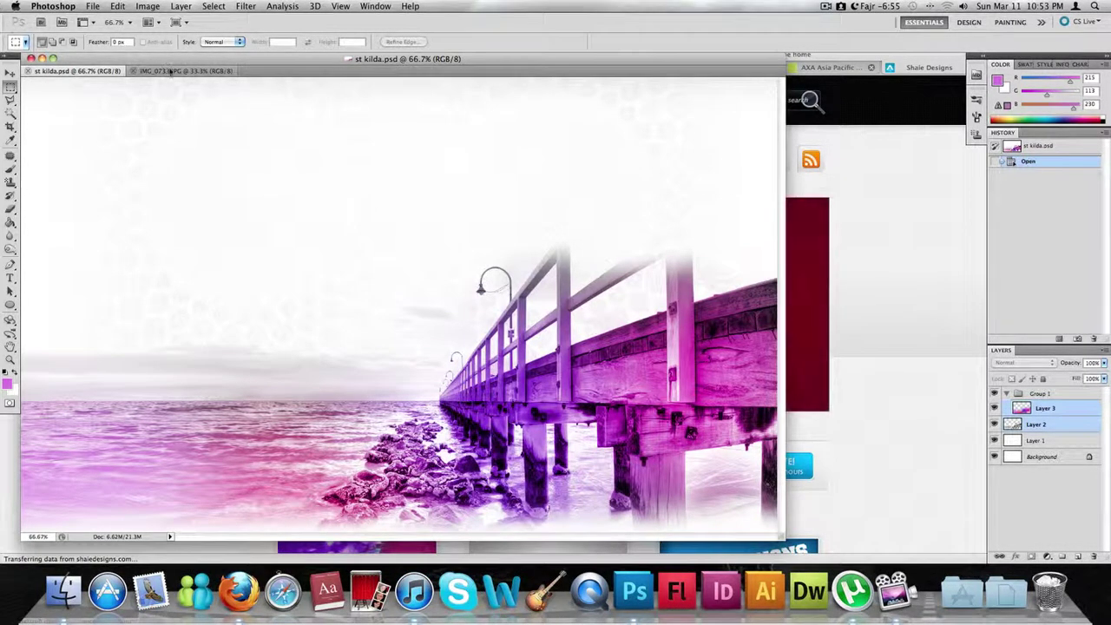
pyautogui.click(172, 70)
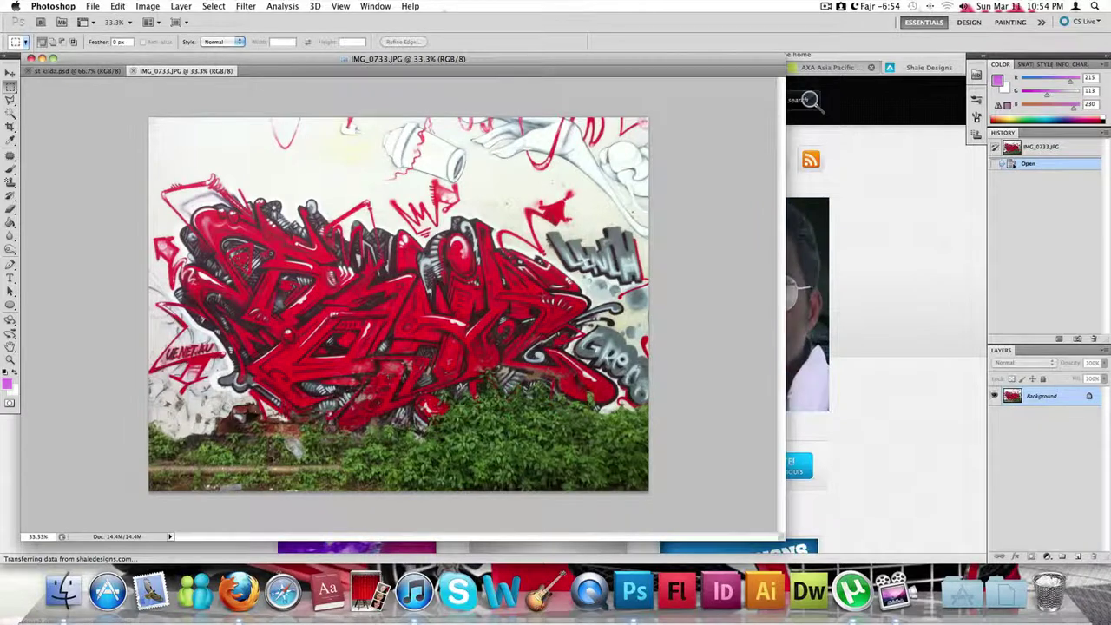
# - Copy the entire graffiti photo and paste it into a new 2592 x 1936 pixel document based on the Clipboard preset
pyautogui.press('super+a')
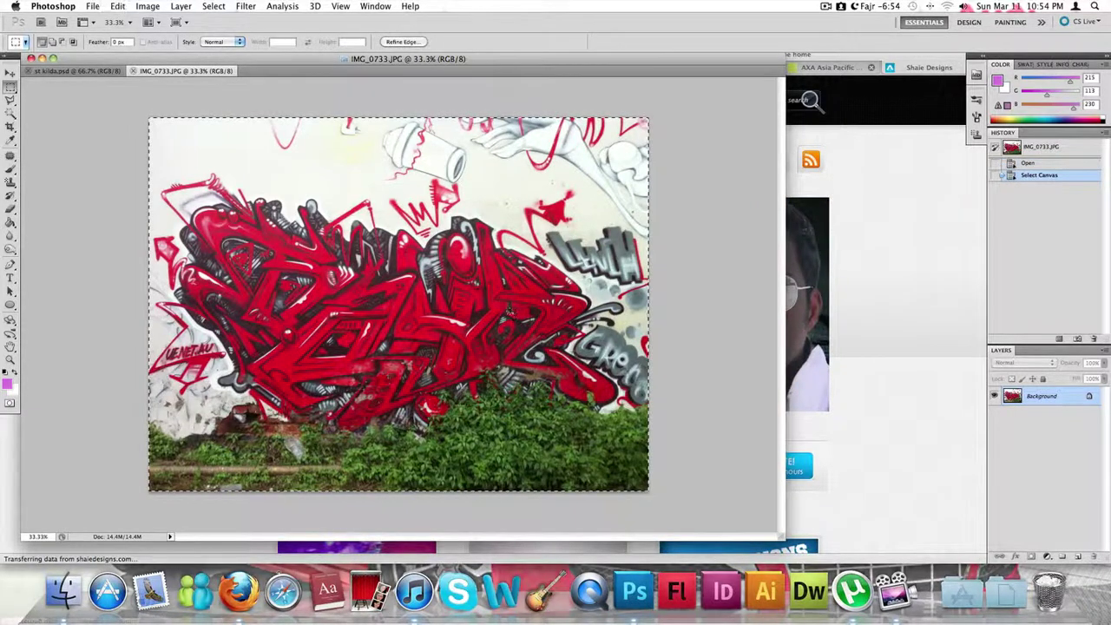
pyautogui.press('super+n')
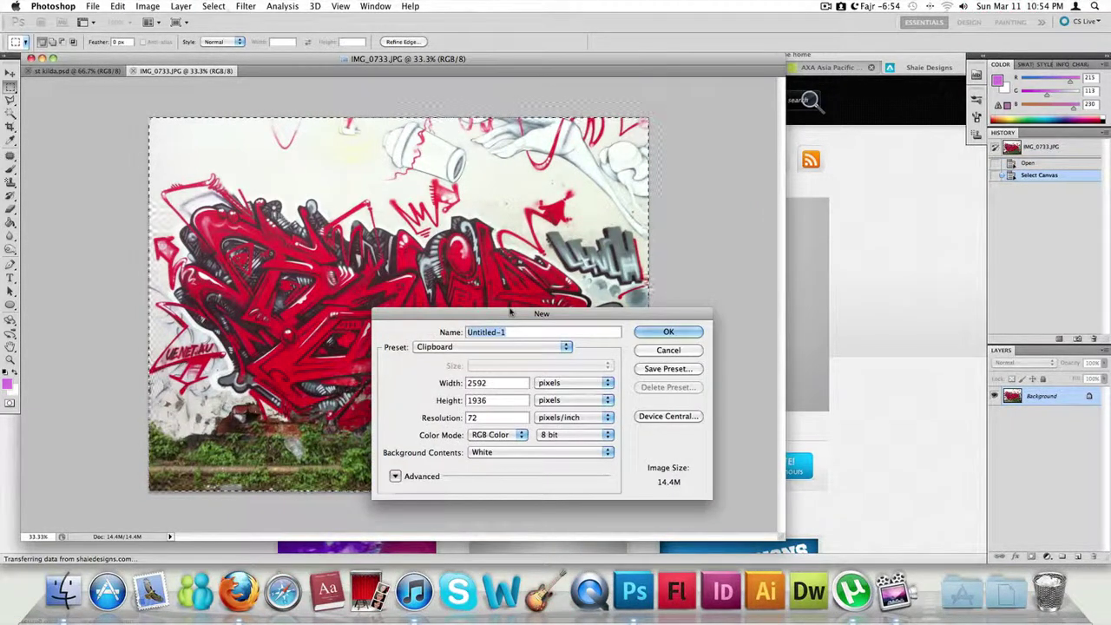
pyautogui.press('Return')
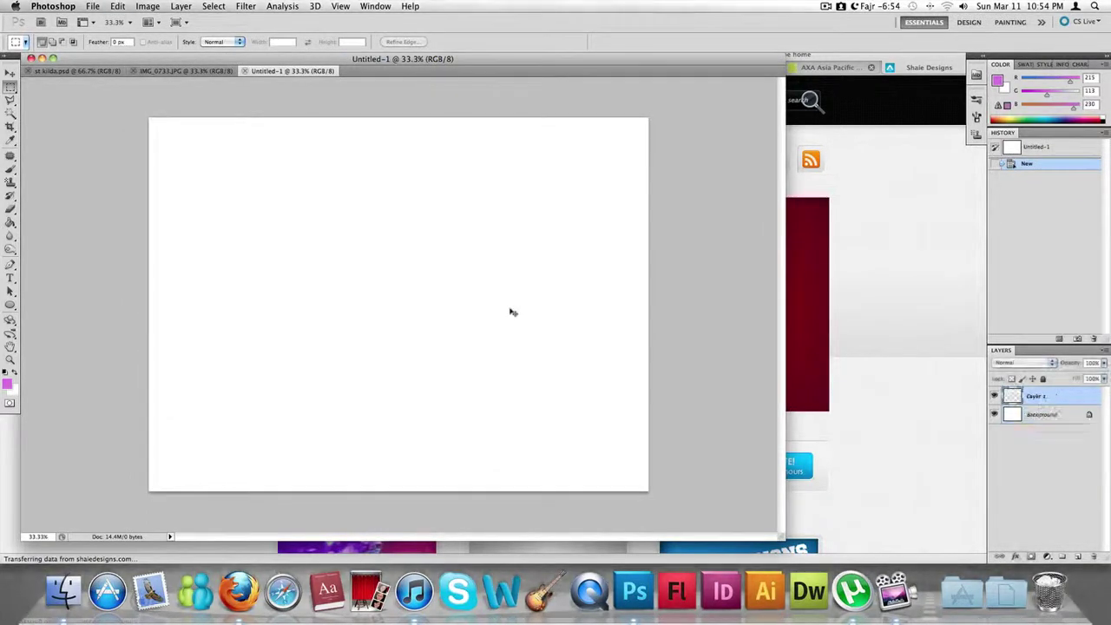
pyautogui.press('super+v')
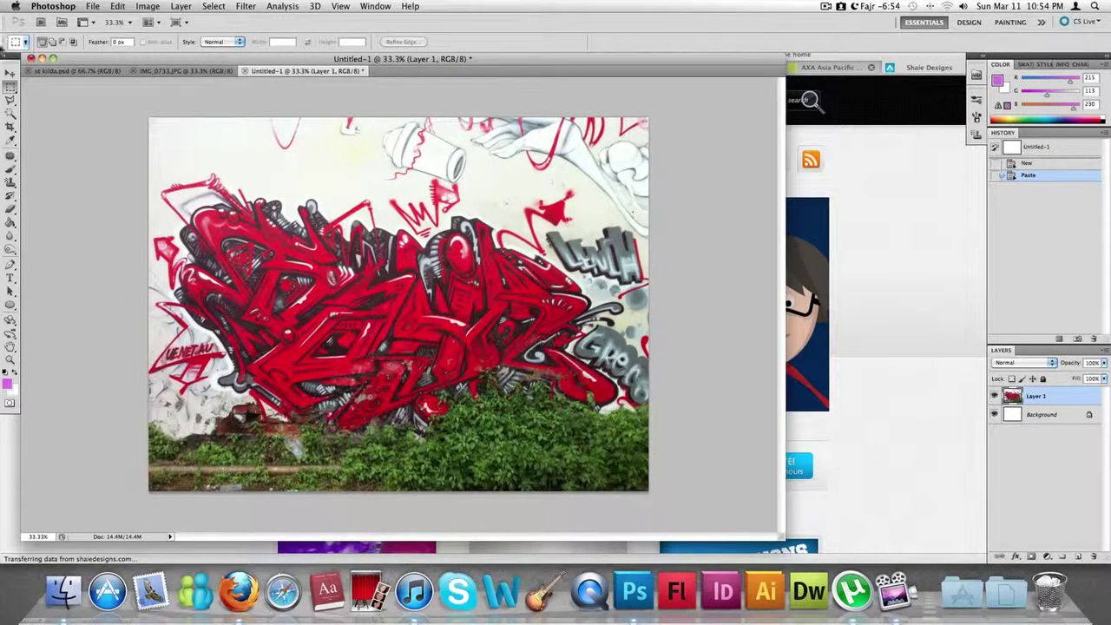
# - Duplicate Layer 1 with the graffiti photo and hide the duplicate
pyautogui.rightClick(1027, 396)
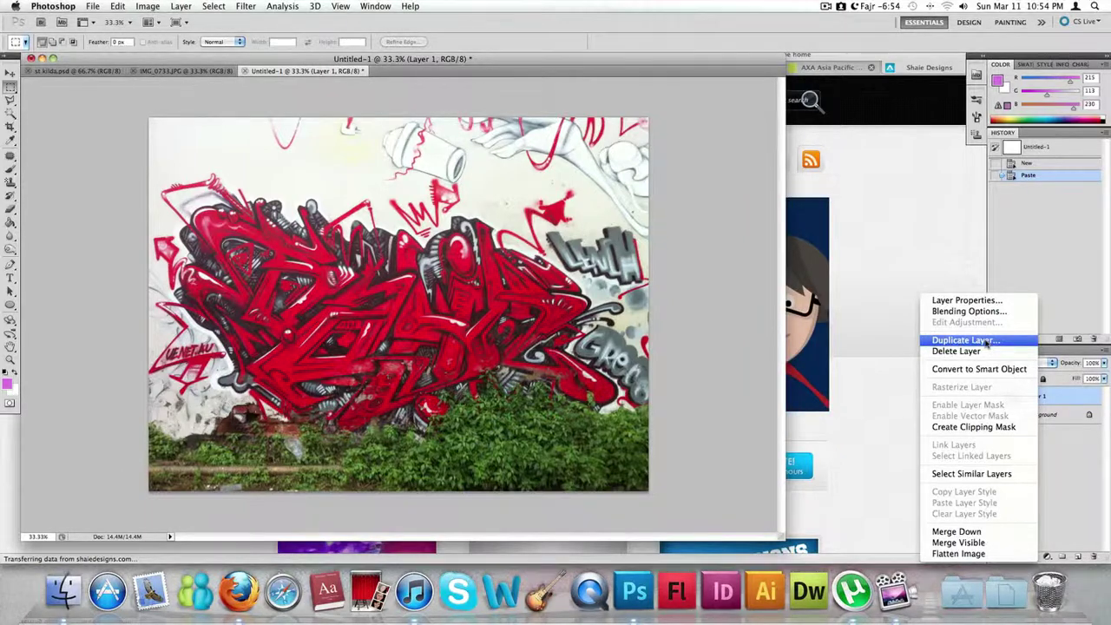
pyautogui.click(963, 340)
pyautogui.press('Return')
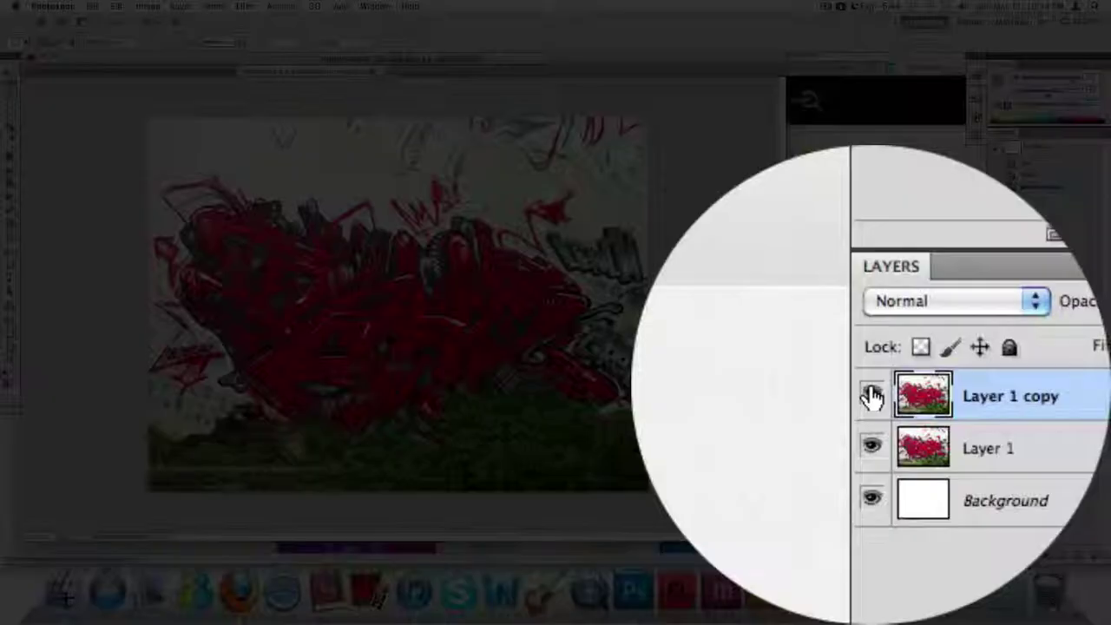
pyautogui.click(872, 396)
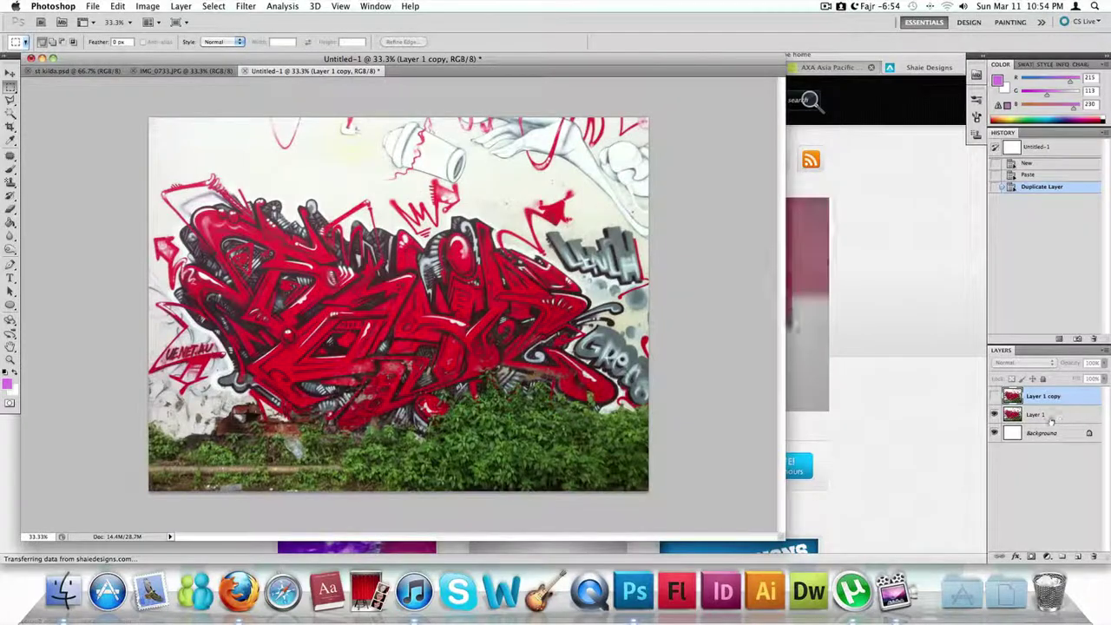
# - Start a Black & White adjustment on Layer 1 and compare its preview with the original colours
pyautogui.click(1042, 417)
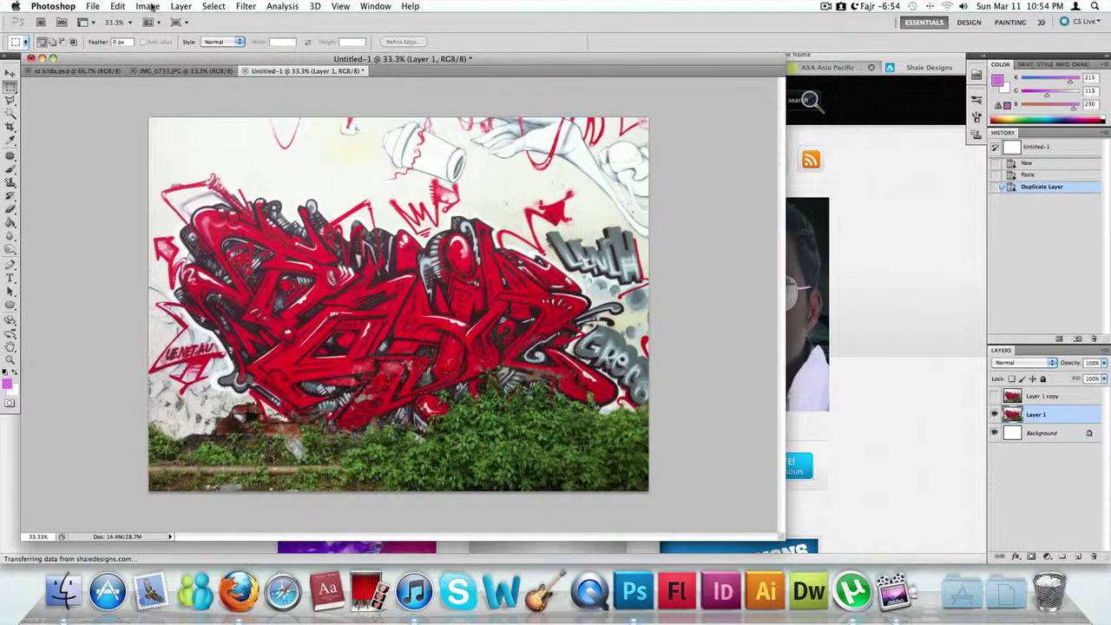
pyautogui.click(150, 6)
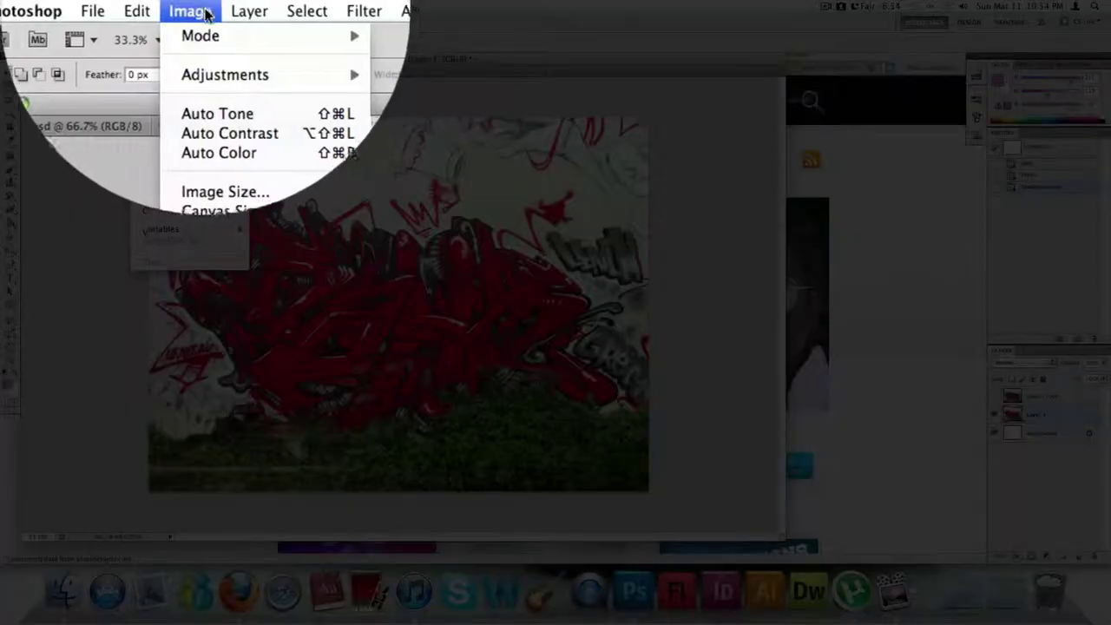
pyautogui.moveTo(175, 42)
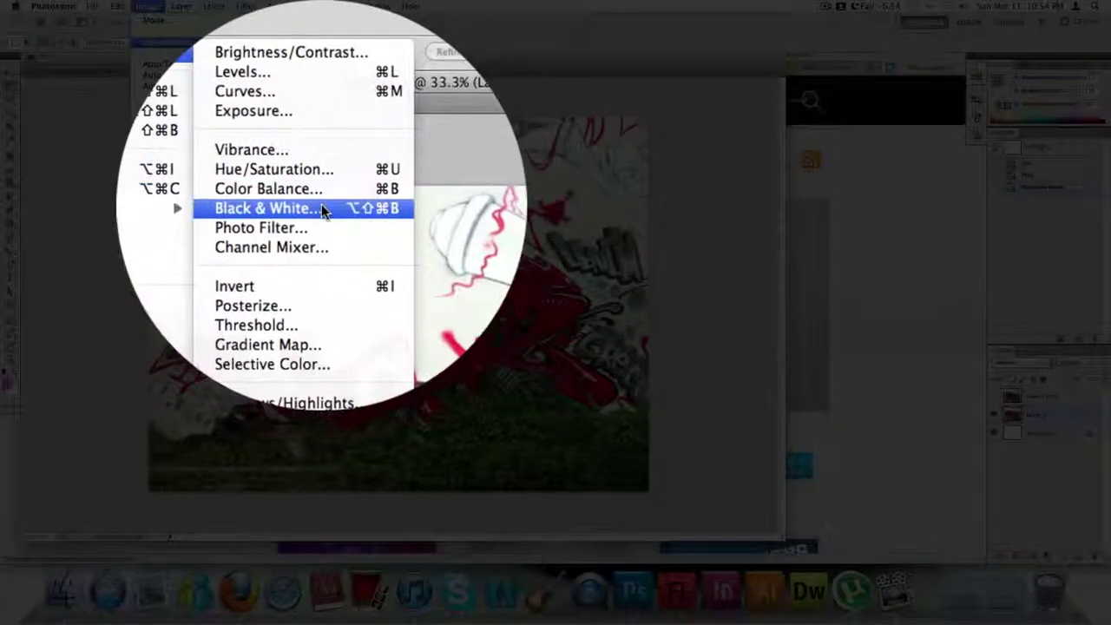
pyautogui.click(321, 207)
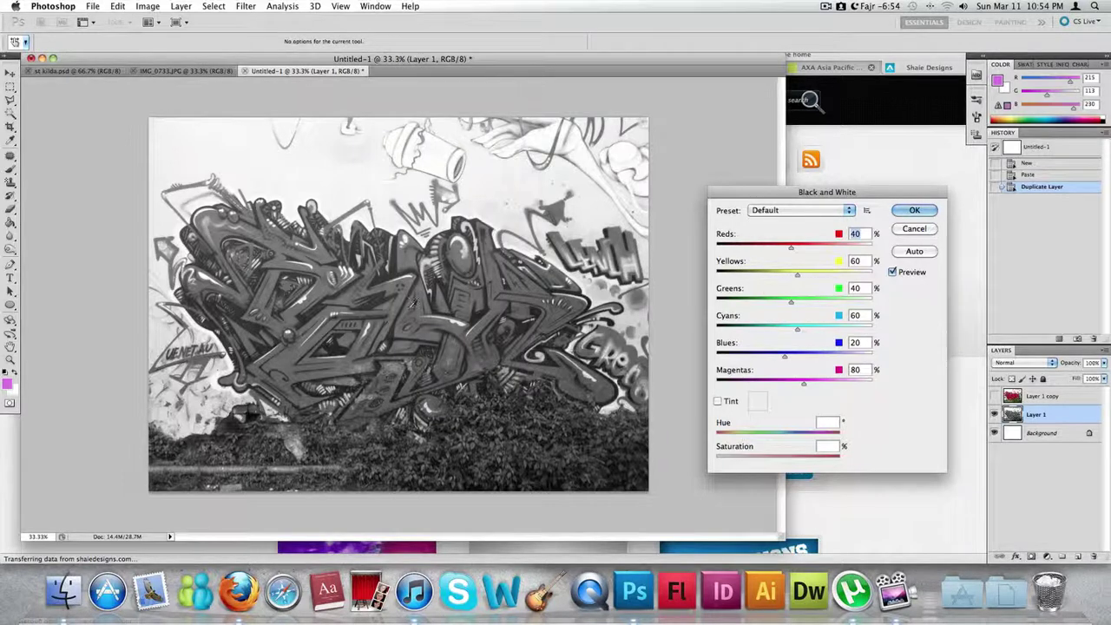
pyautogui.click(892, 273)
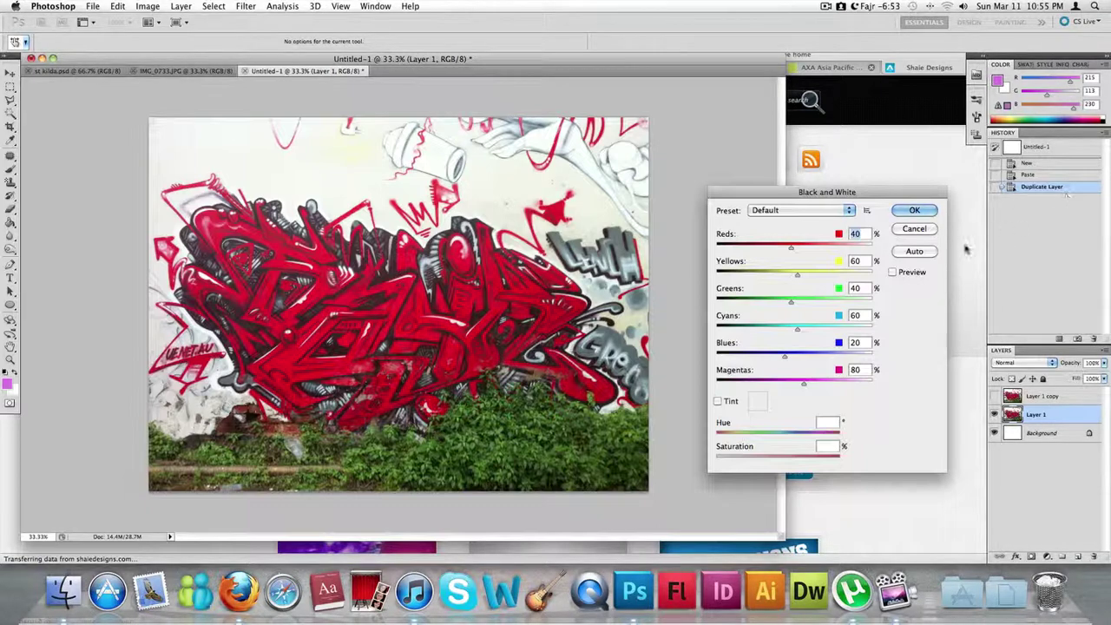
pyautogui.click(892, 273)
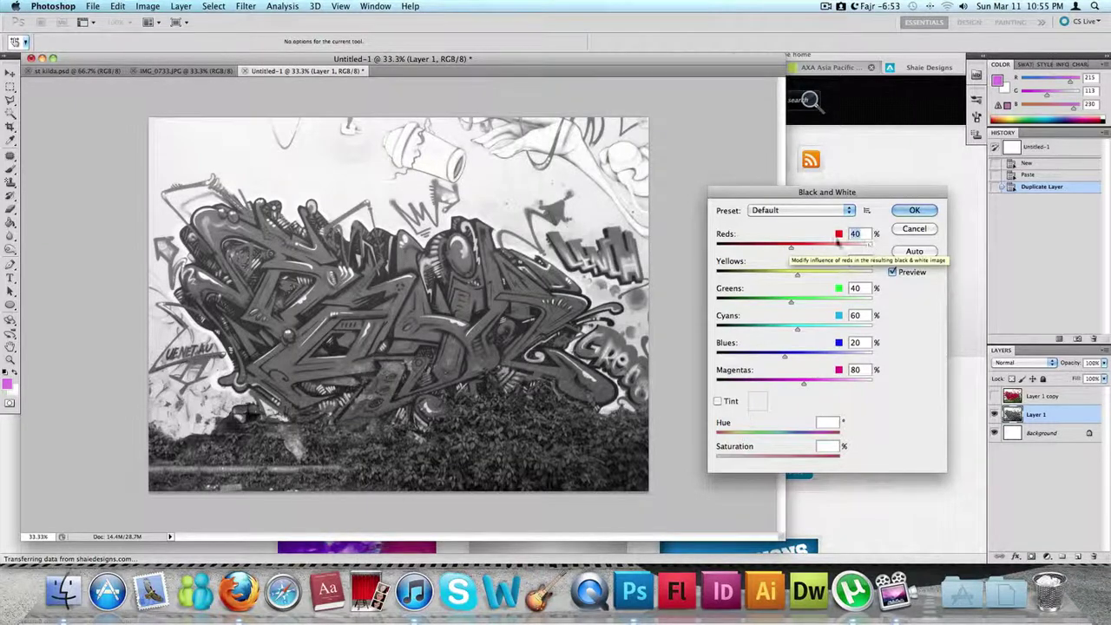
# - Set the Black & White mix to Reds 100%, Greens 140%, Cyans 92% and Magentas 107%, and apply it
pyautogui.moveTo(791, 250); pyautogui.dragTo(867, 251)
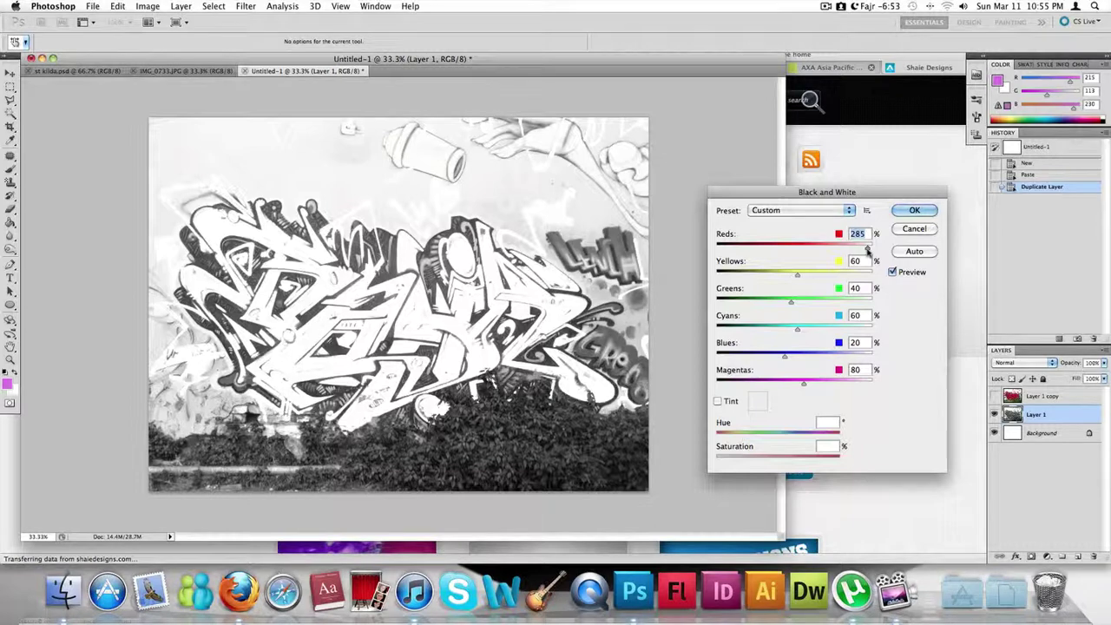
pyautogui.moveTo(860, 250); pyautogui.dragTo(811, 251)
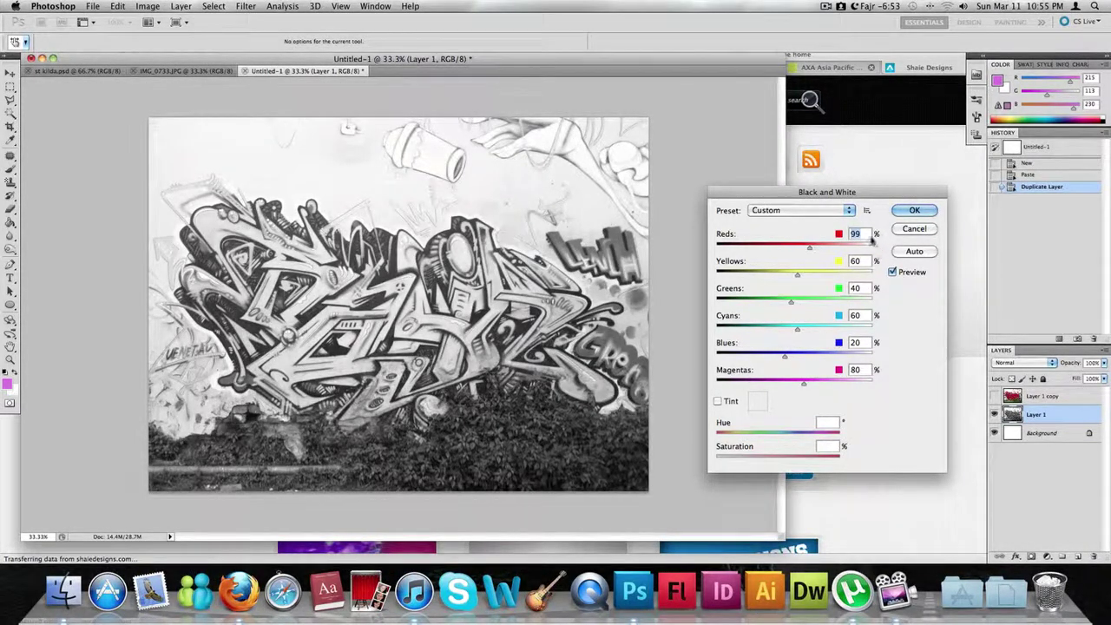
pyautogui.write('100')
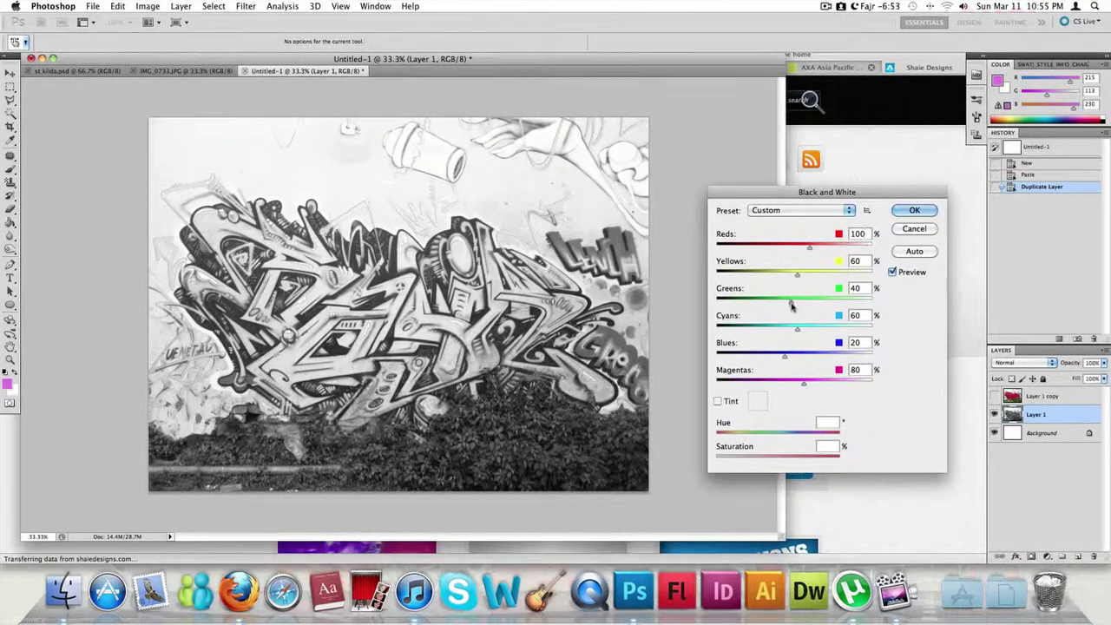
pyautogui.moveTo(791, 304); pyautogui.dragTo(817, 305)
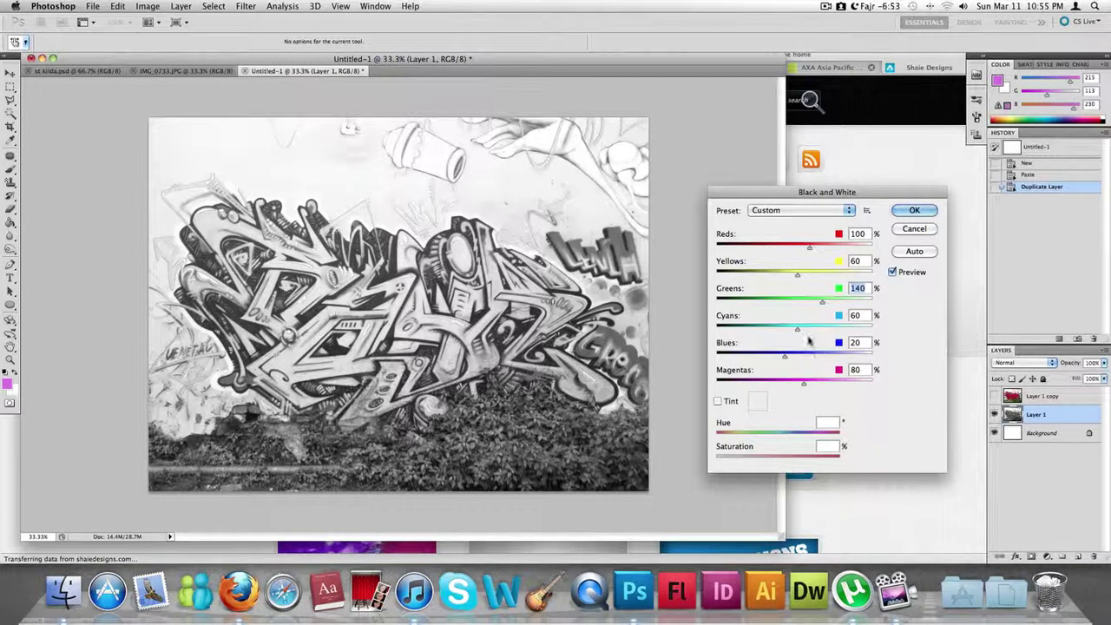
pyautogui.moveTo(797, 331); pyautogui.dragTo(807, 332)
pyautogui.moveTo(803, 383); pyautogui.dragTo(812, 386)
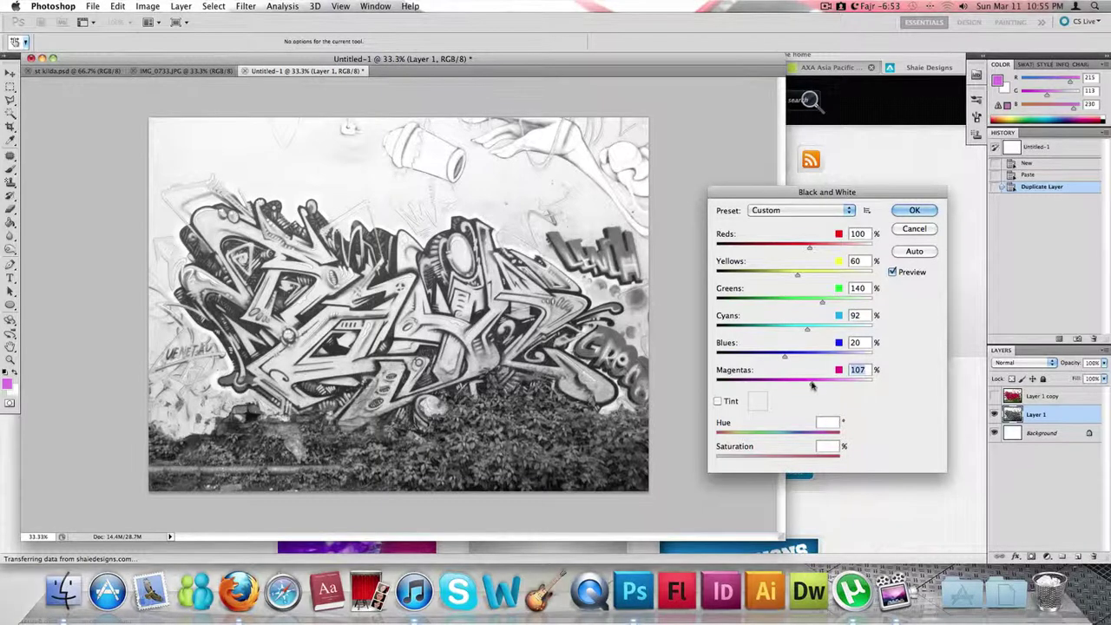
pyautogui.click(918, 213)
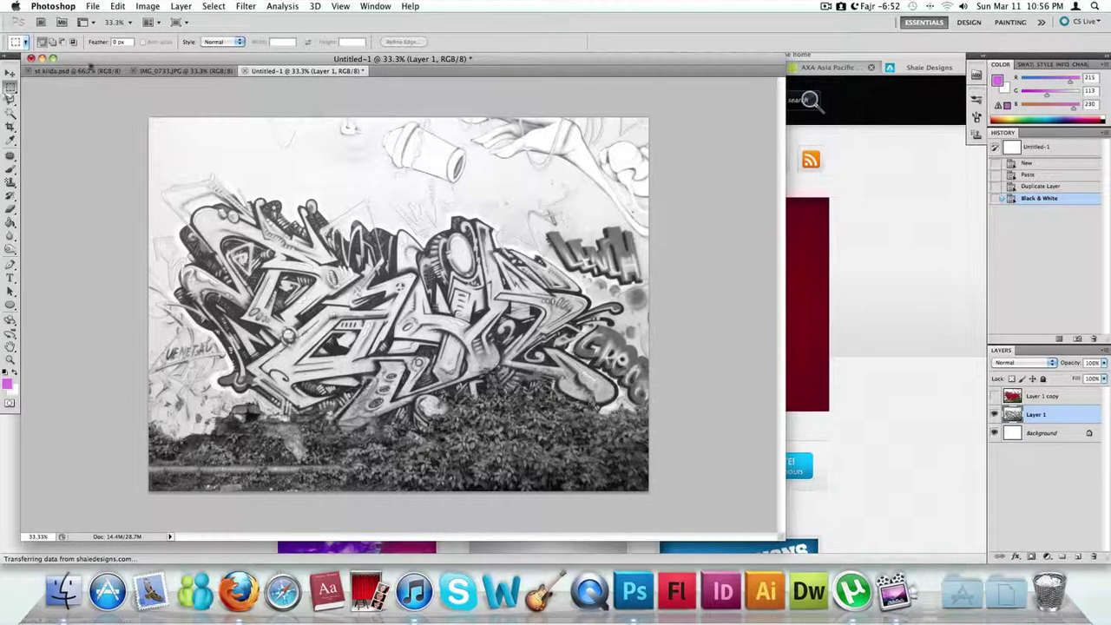
# - Check the st kilda.psd example again and add a new empty layer above Layer 1 in the graffiti document
pyautogui.click(77, 71)
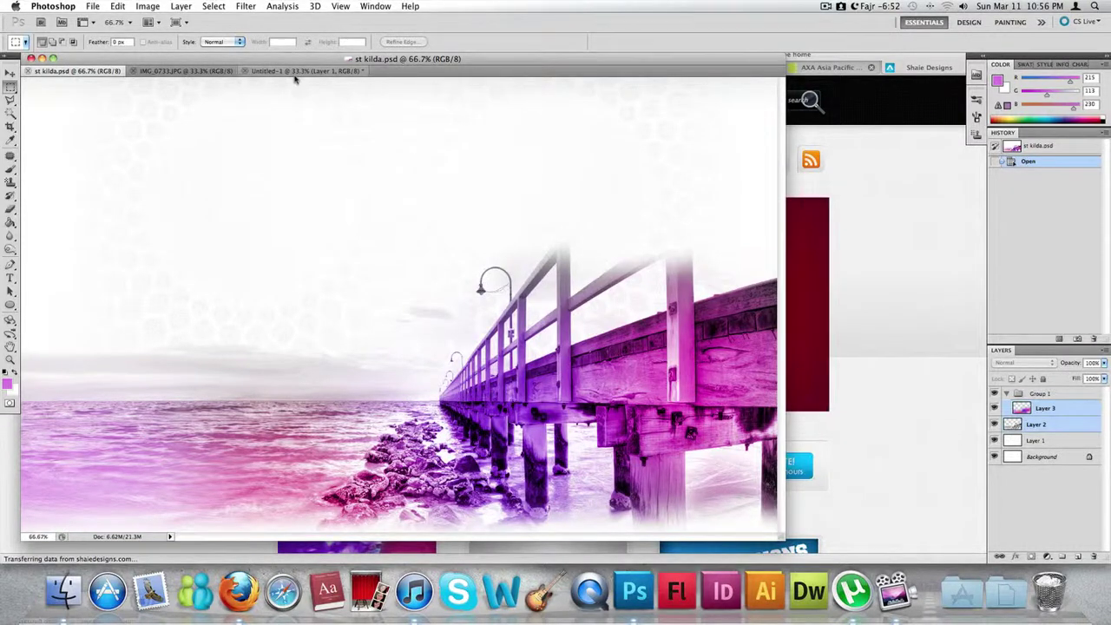
pyautogui.click(245, 71)
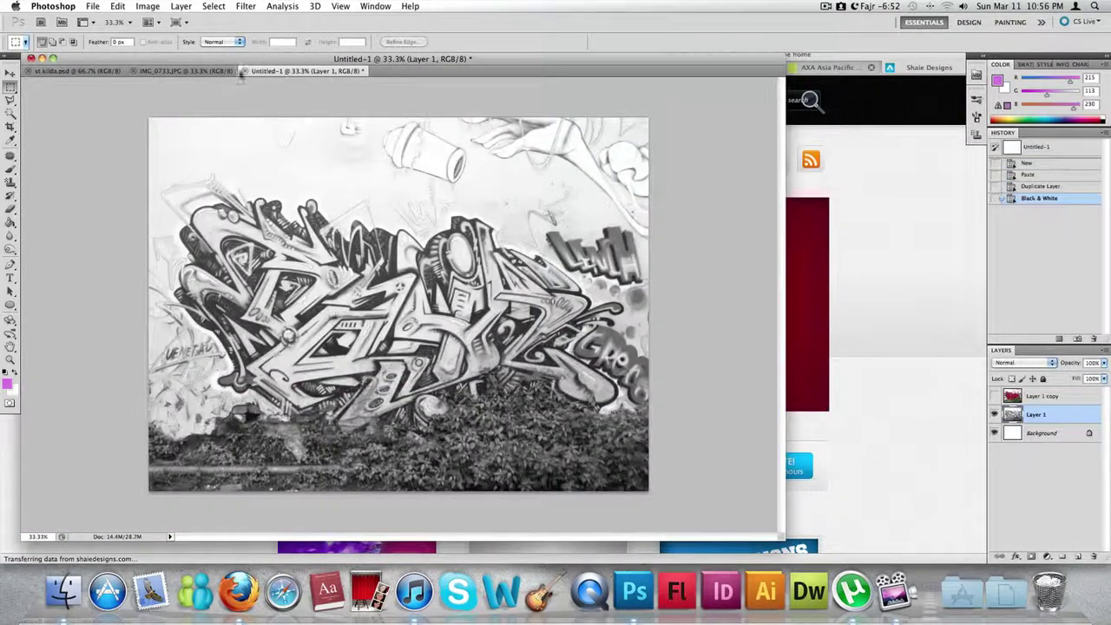
pyautogui.click(182, 7)
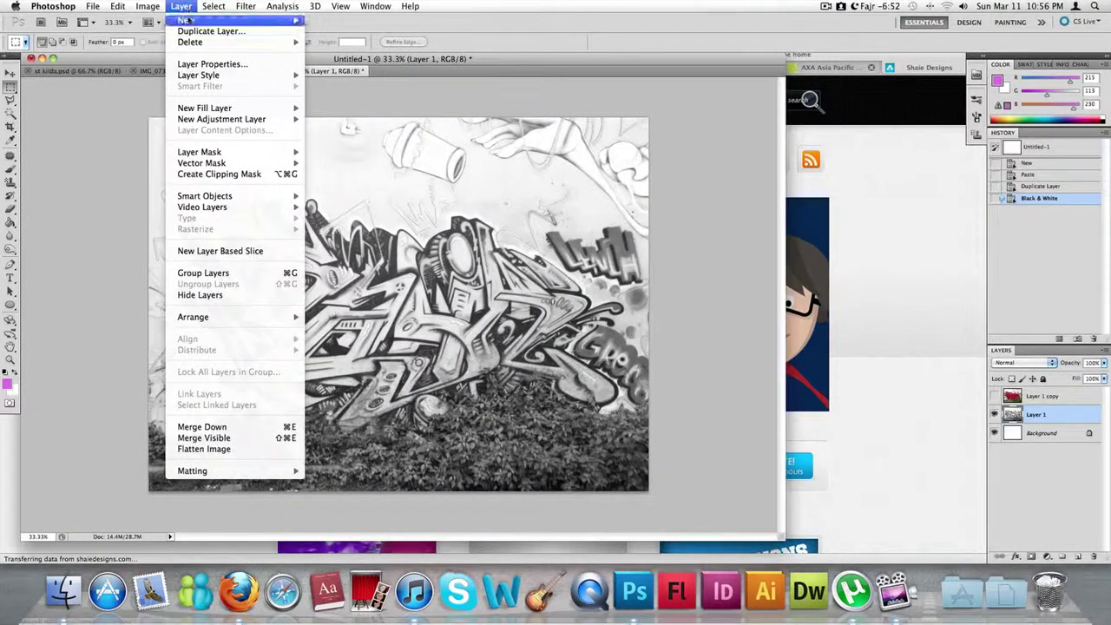
pyautogui.moveTo(186, 19)
pyautogui.click(369, 21)
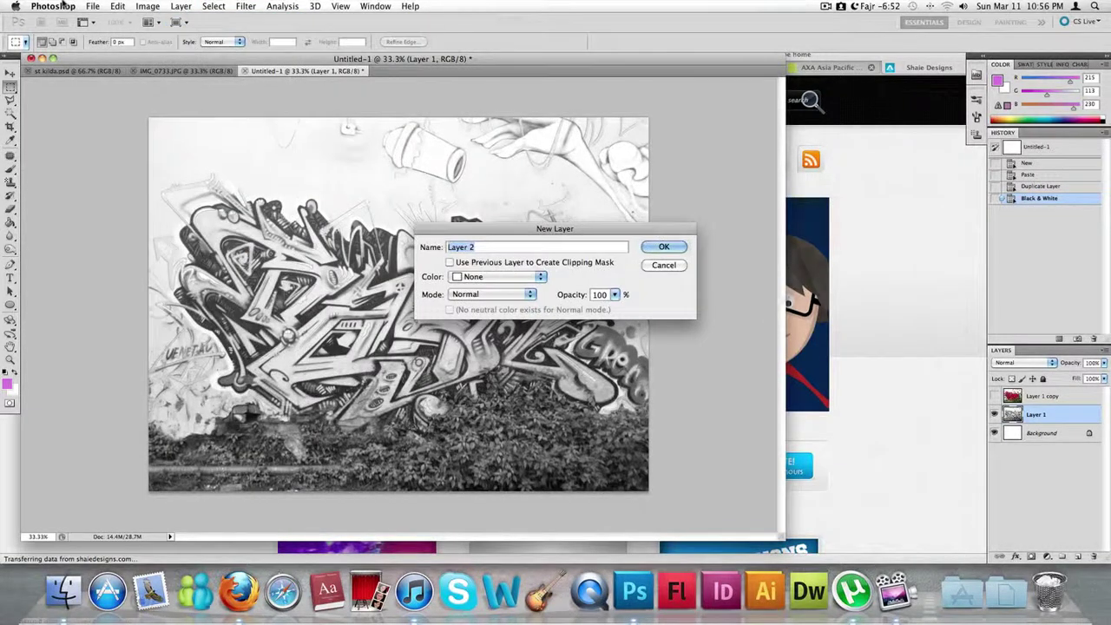
pyautogui.press('Return')
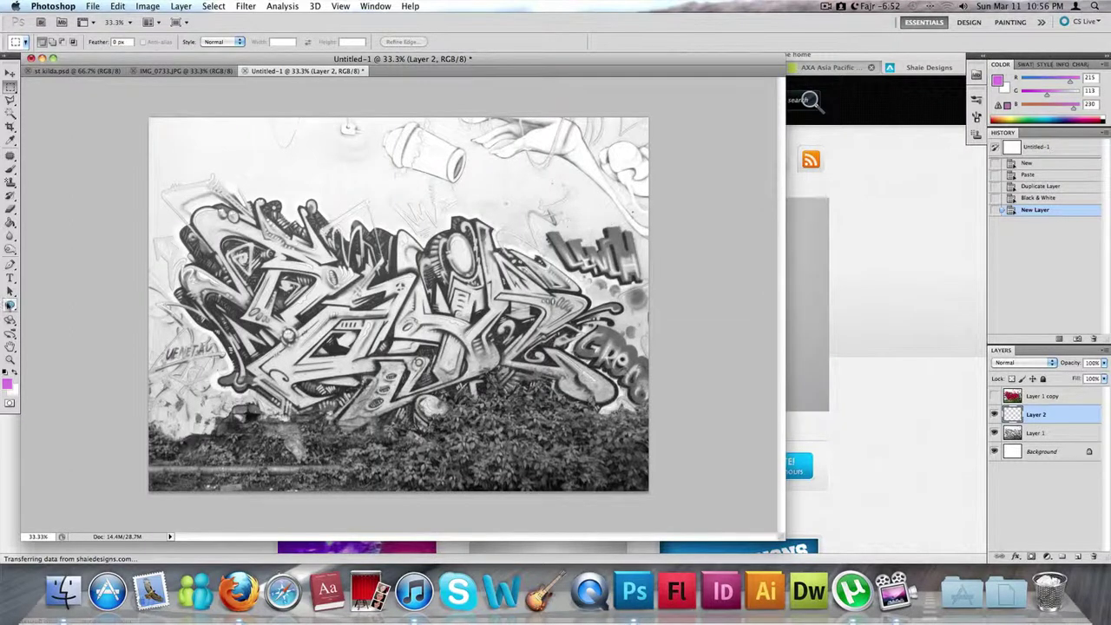
# - Choose the Ellipse Tool and set the foreground colour to bright blue #20a2f4
pyautogui.click(9, 306)
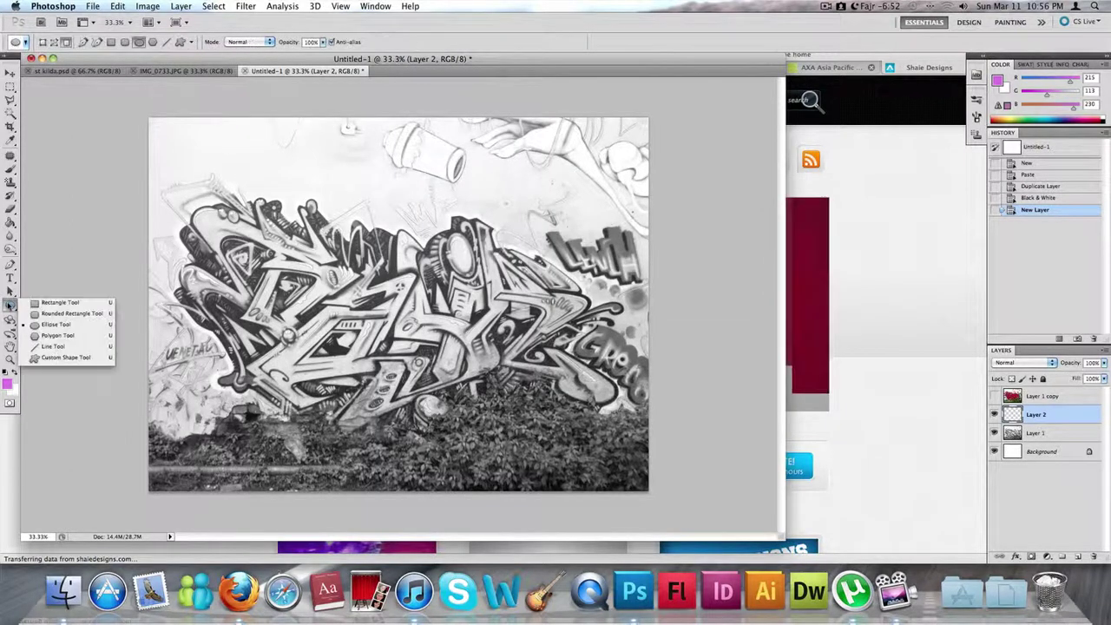
pyautogui.click(65, 324)
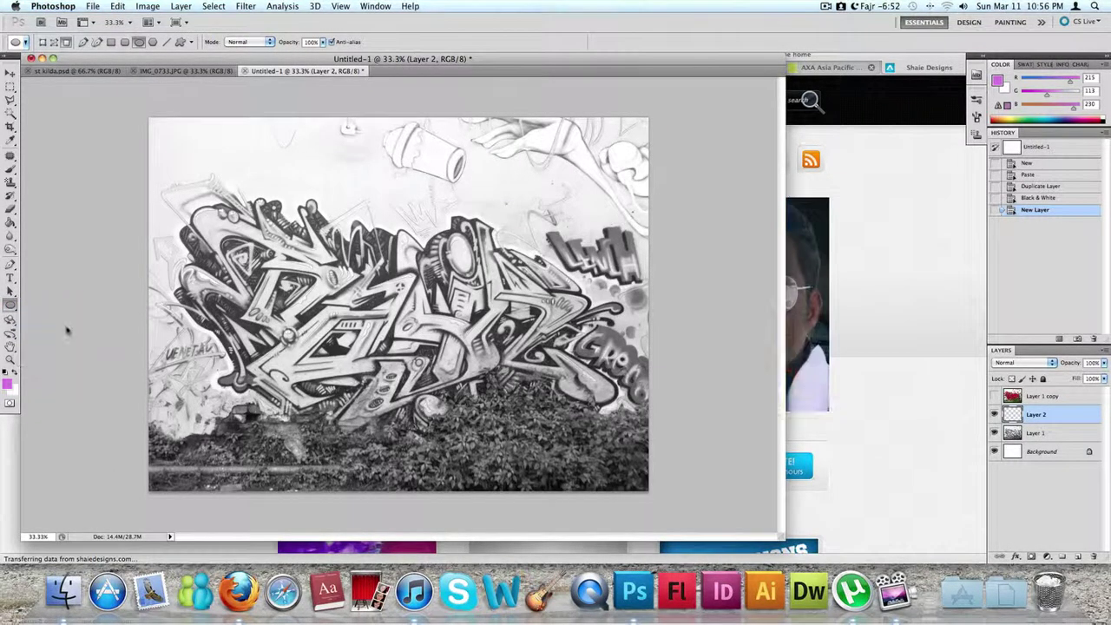
pyautogui.click(7, 385)
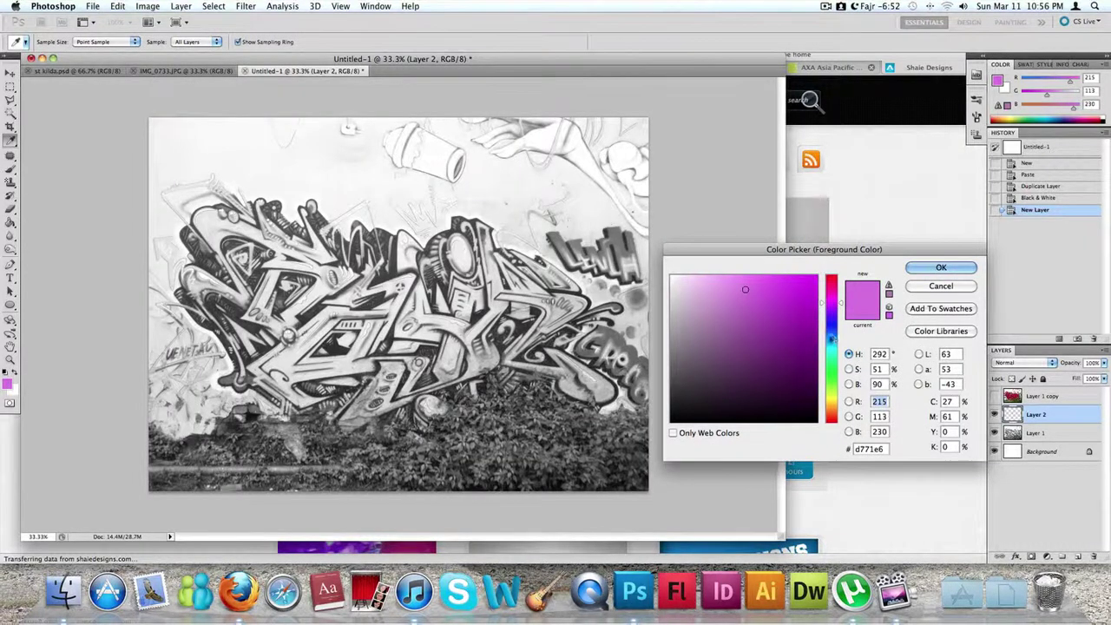
pyautogui.click(830, 344)
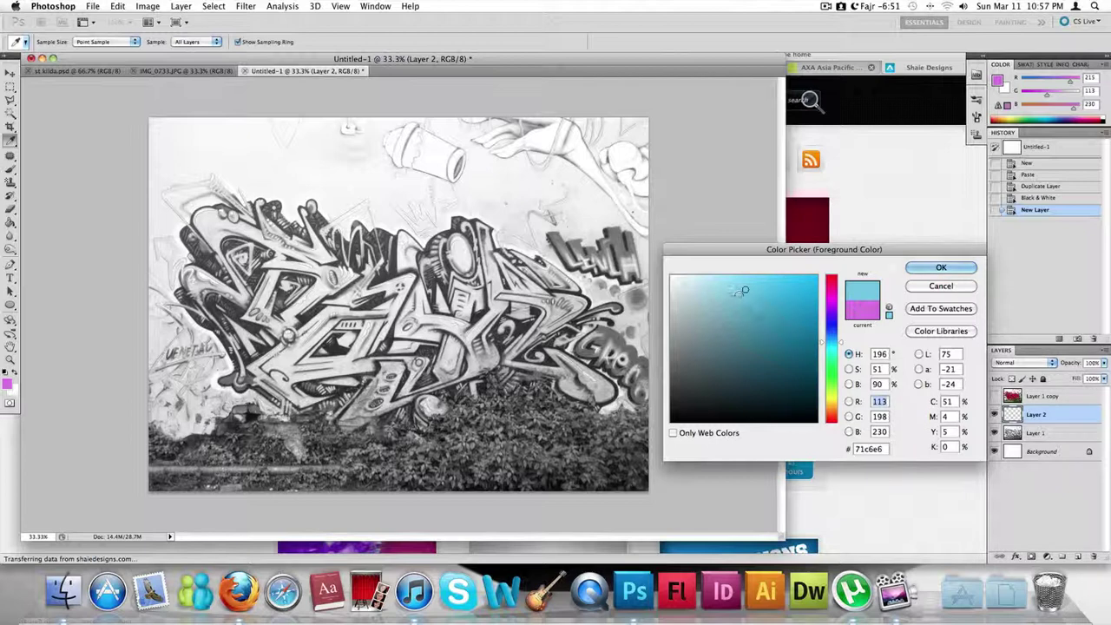
pyautogui.click(831, 341)
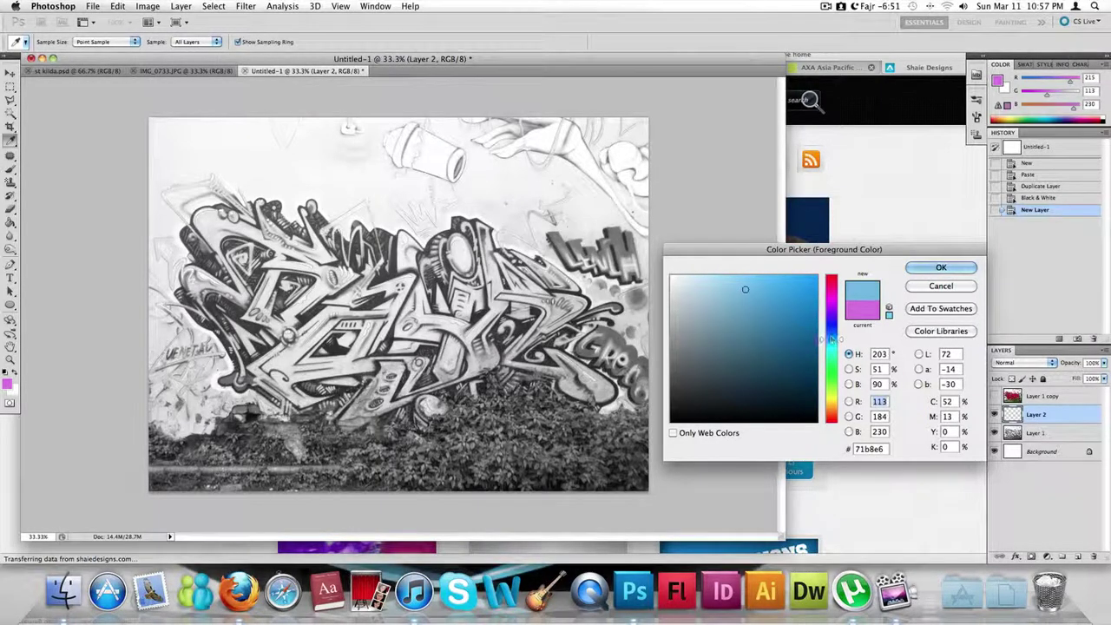
pyautogui.moveTo(794, 334); pyautogui.dragTo(786, 281)
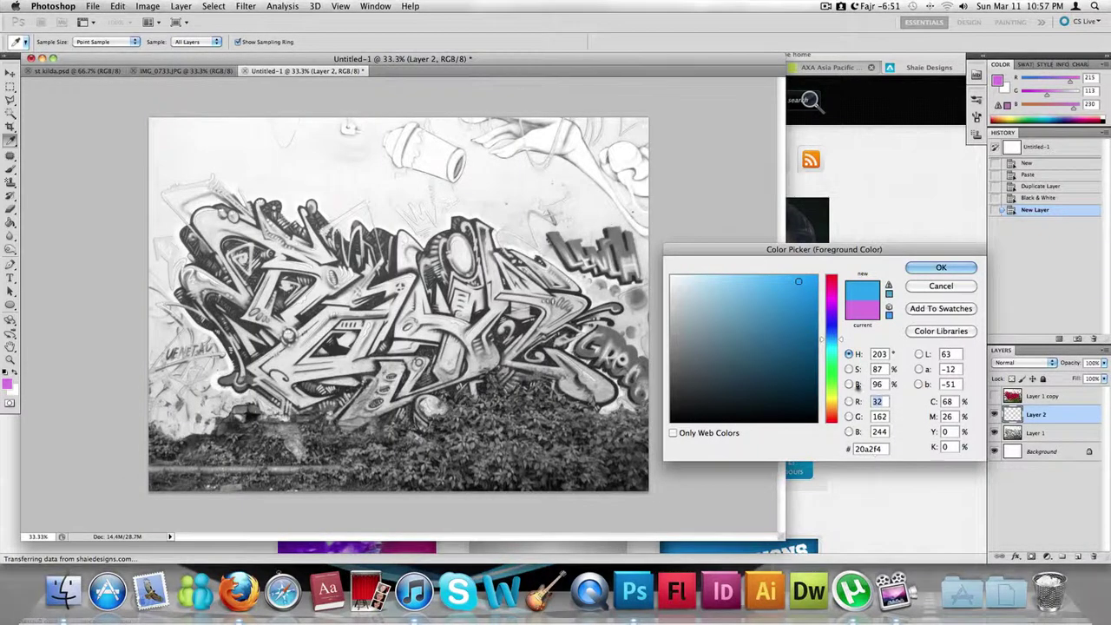
pyautogui.doubleClick(879, 448)
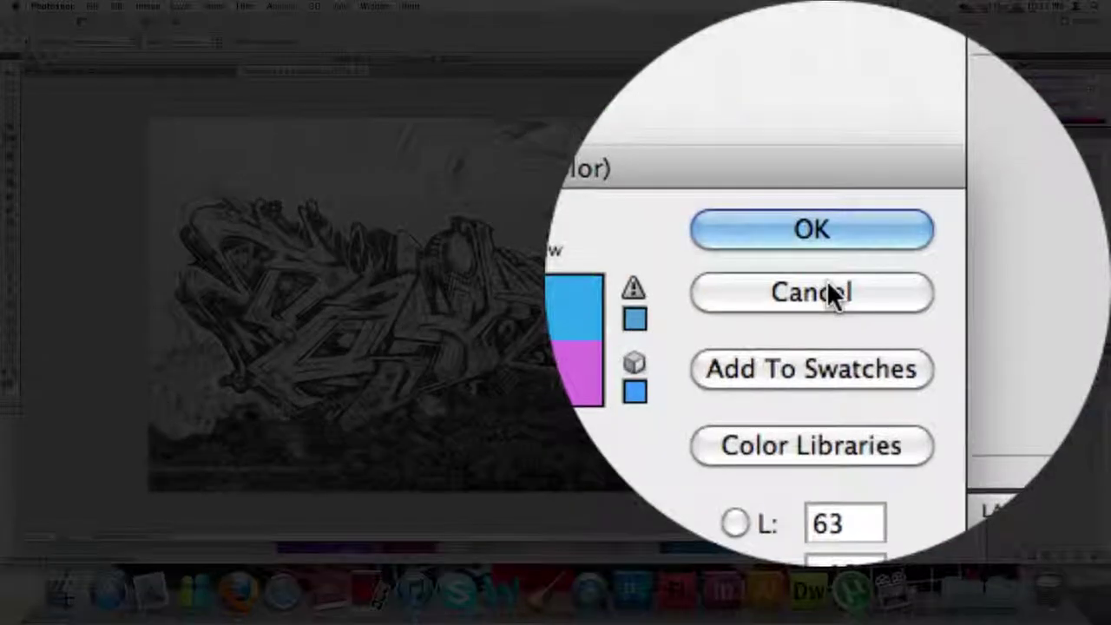
pyautogui.click(959, 209)
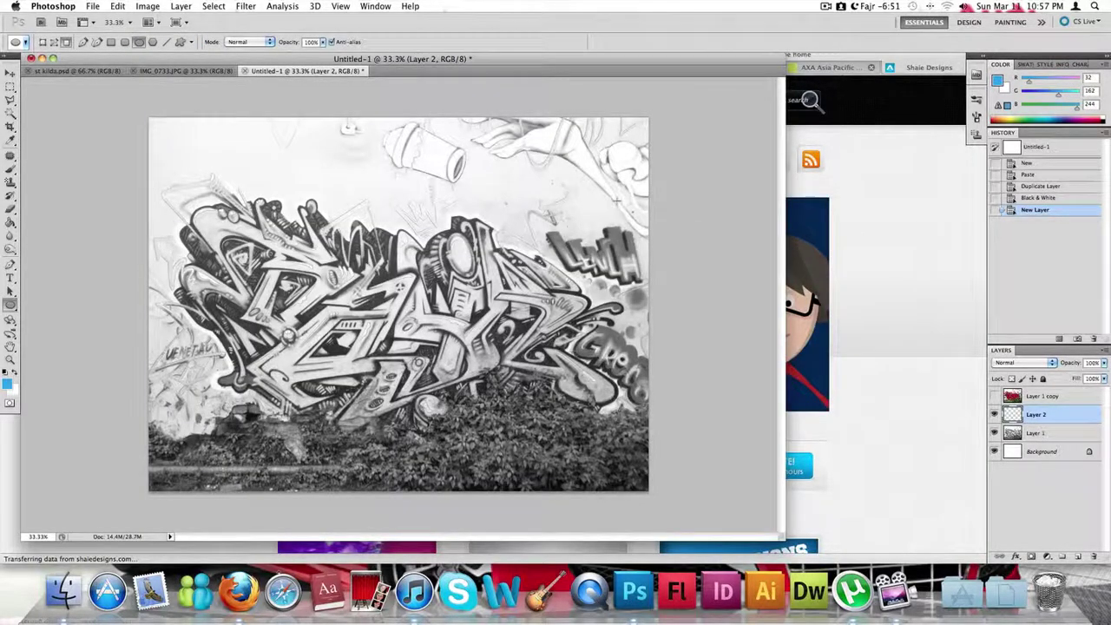
pyautogui.moveTo(550, 215); pyautogui.dragTo(425, 395)
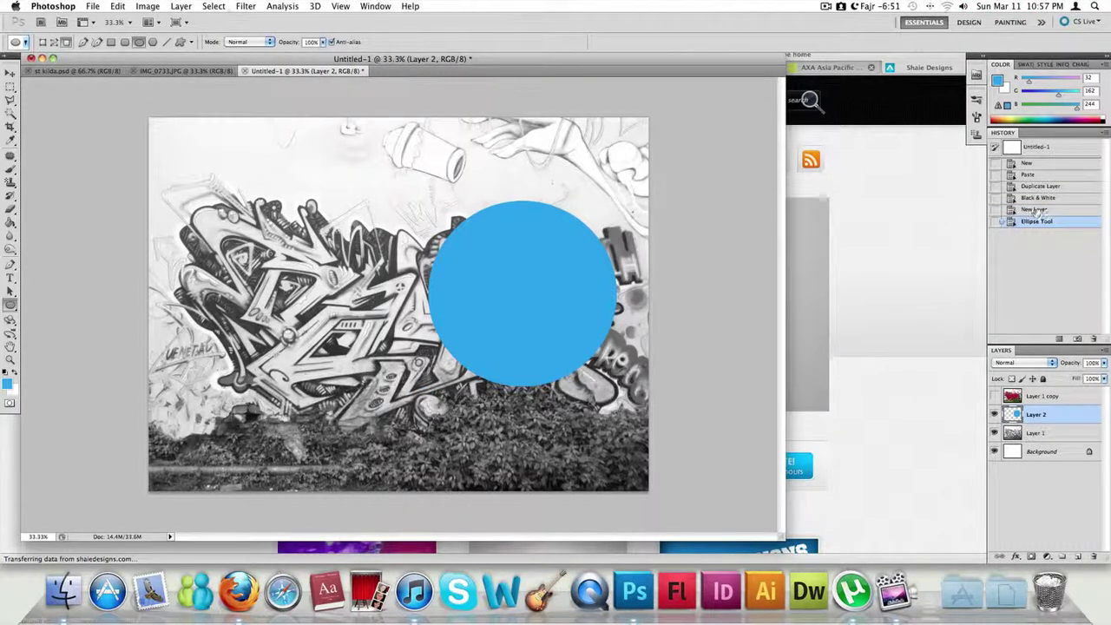
pyautogui.click(1034, 210)
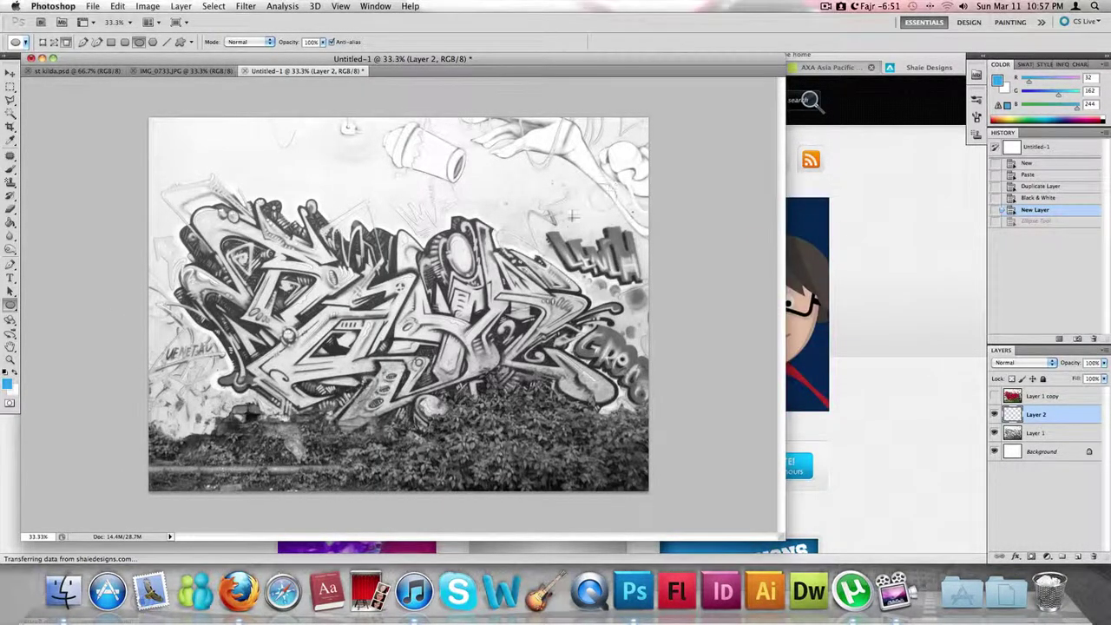
pyautogui.moveTo(519, 184); pyautogui.dragTo(617, 377)
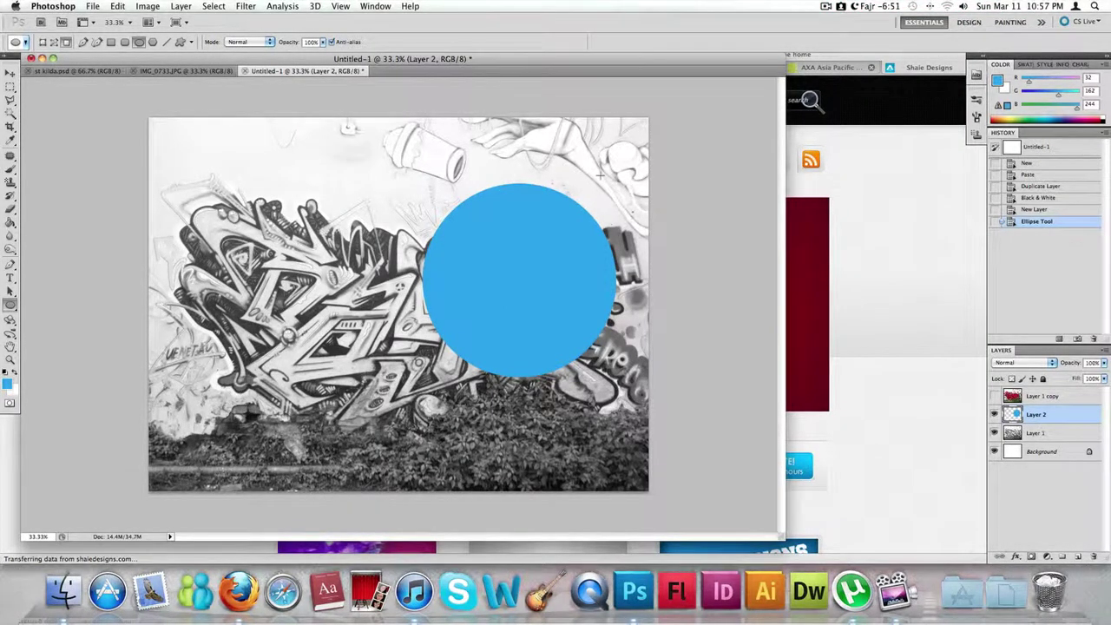
pyautogui.press('super+z')
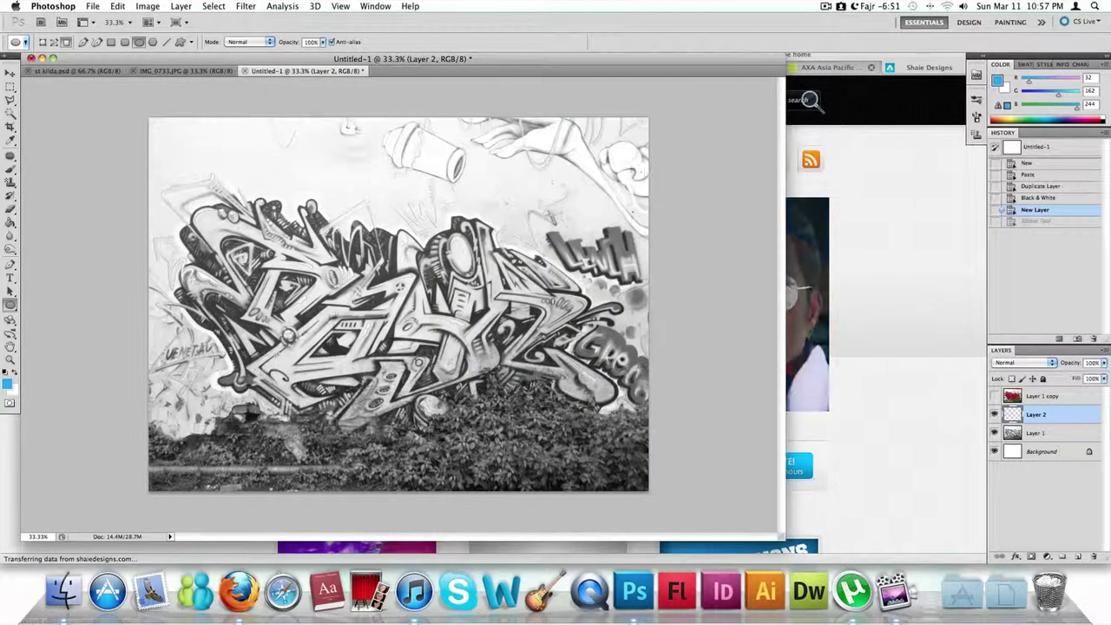
# - Draw a tall bright blue ellipse over the right half of the photo and move it slightly up and right
pyautogui.moveTo(416, 167); pyautogui.dragTo(636, 475)
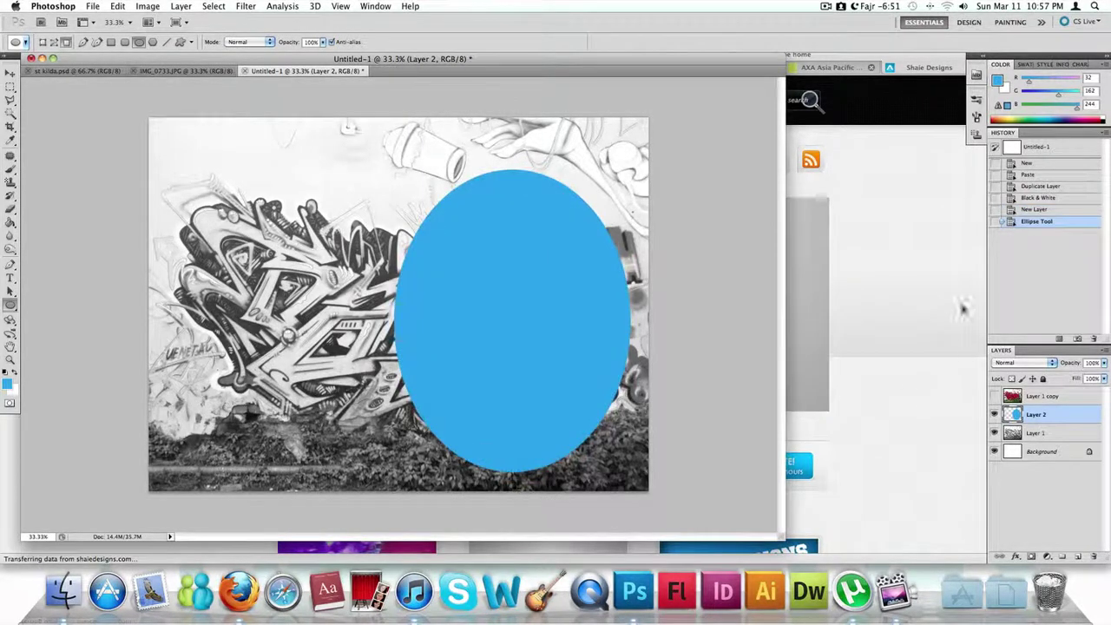
pyautogui.click(11, 73)
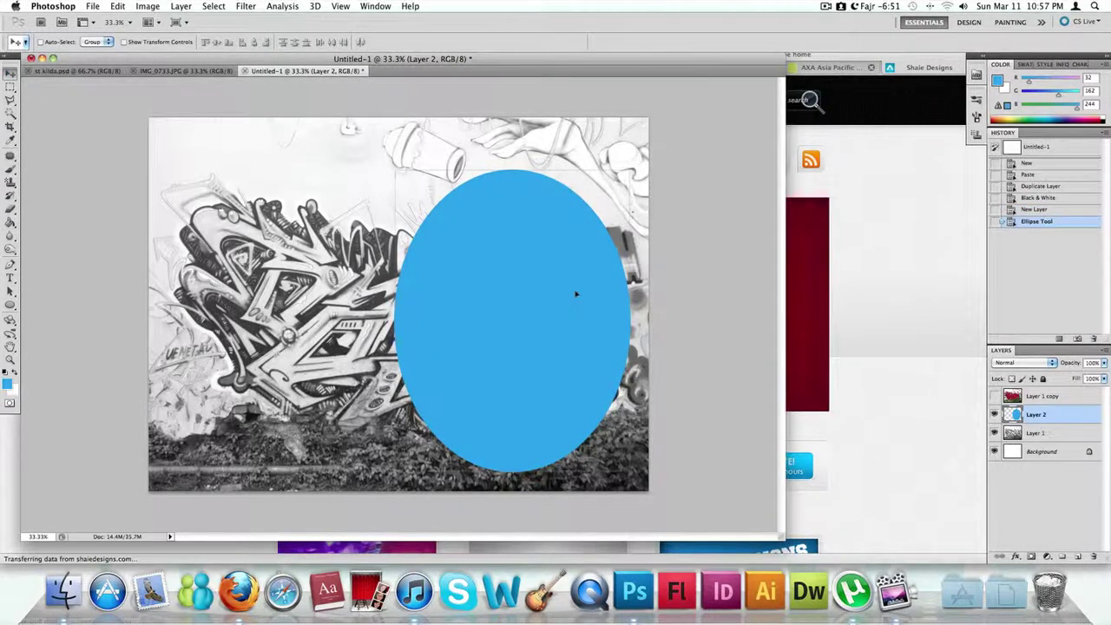
pyautogui.moveTo(575, 293); pyautogui.dragTo(571, 333)
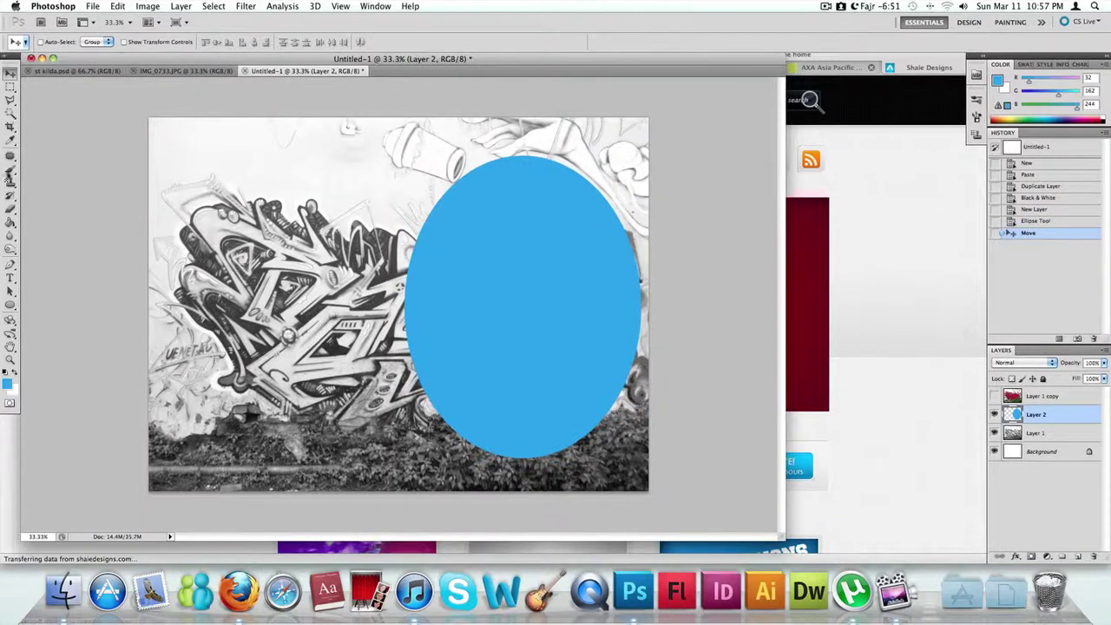
# - Set the foreground colour to dark blue #1e3fcb
pyautogui.click(11, 388)
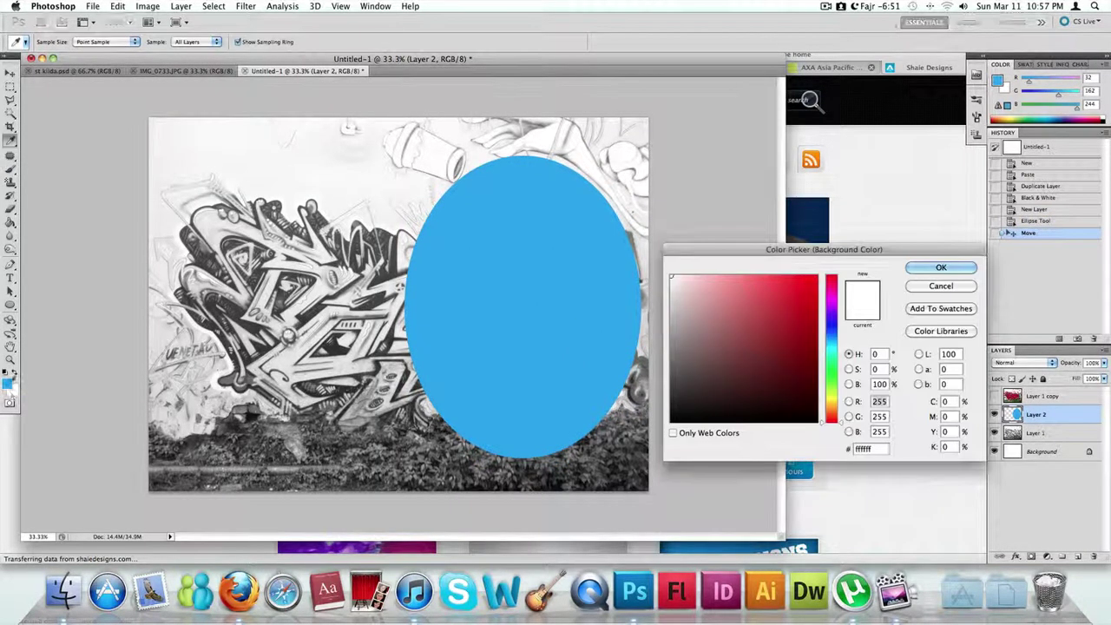
pyautogui.press('Escape')
pyautogui.click(7, 382)
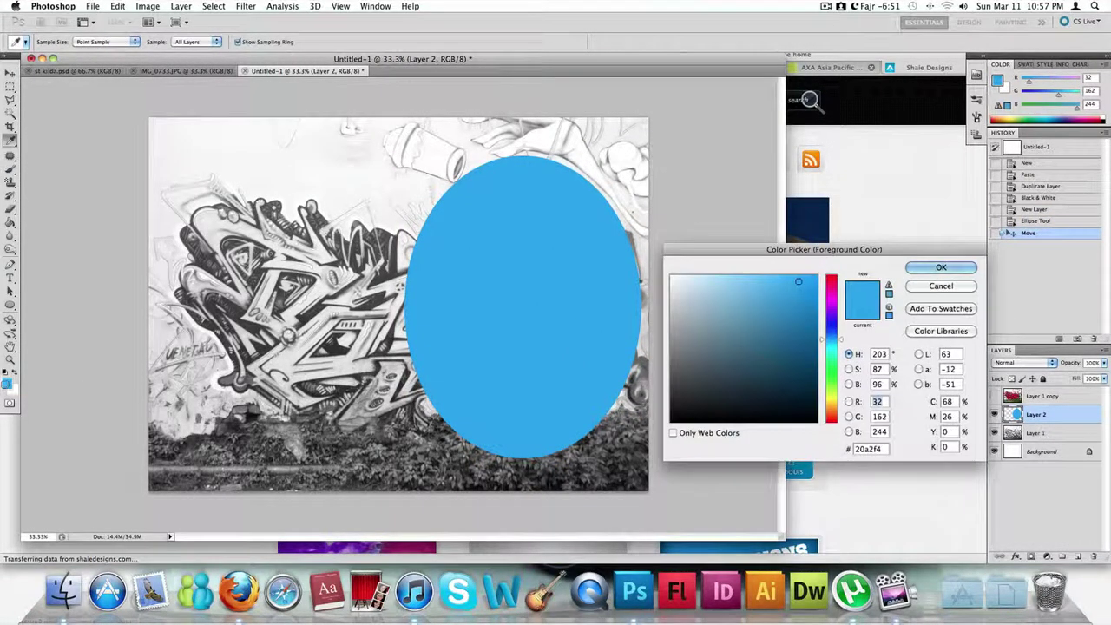
pyautogui.click(835, 331)
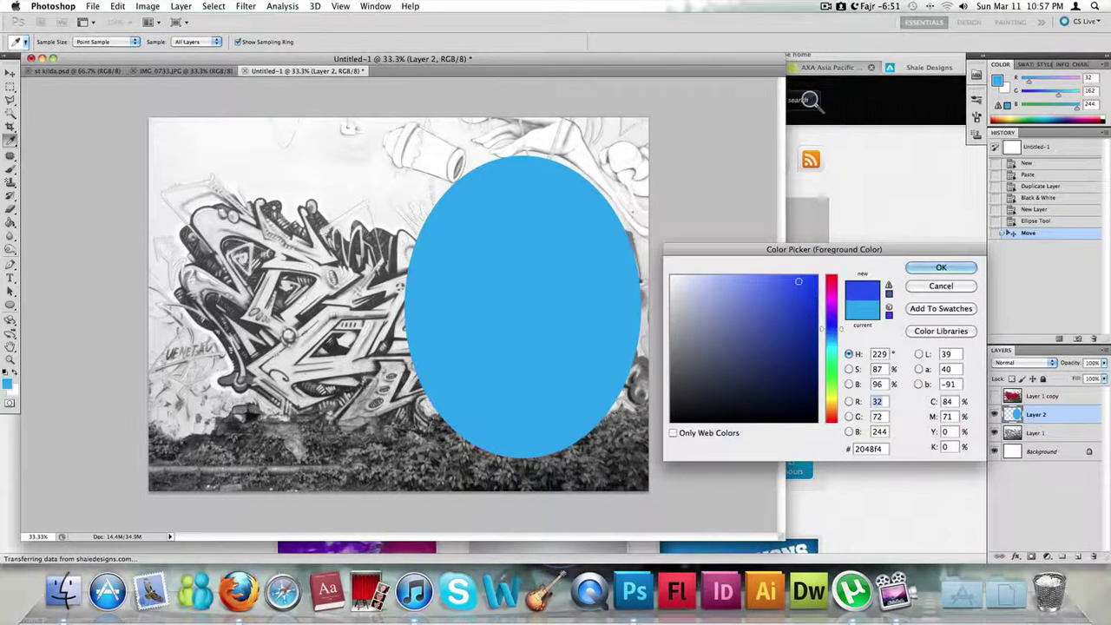
pyautogui.click(795, 305)
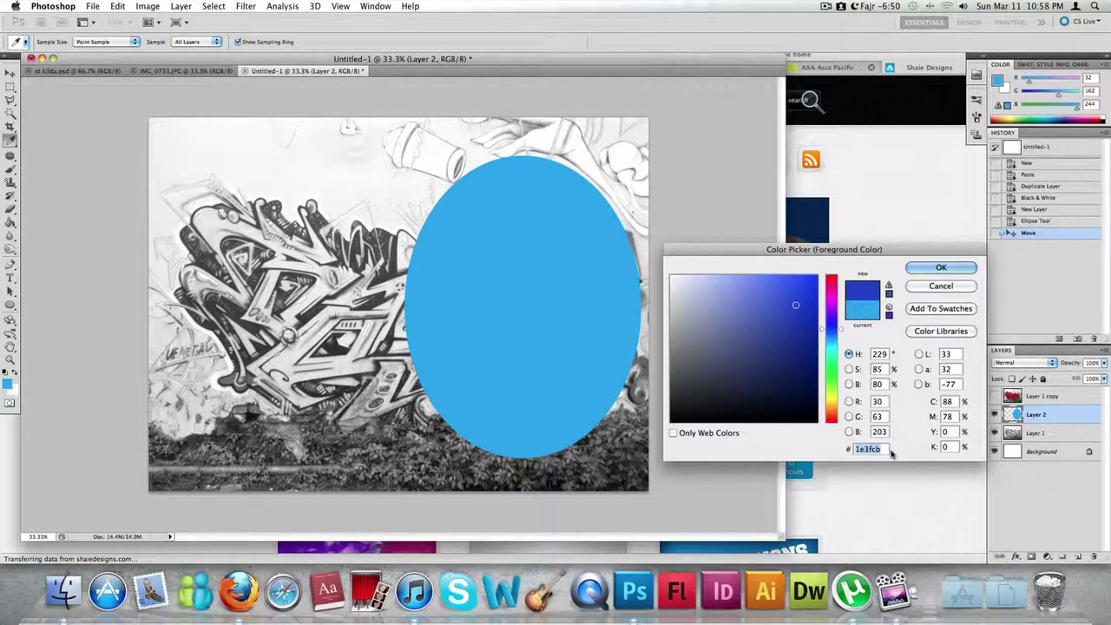
pyautogui.click(941, 269)
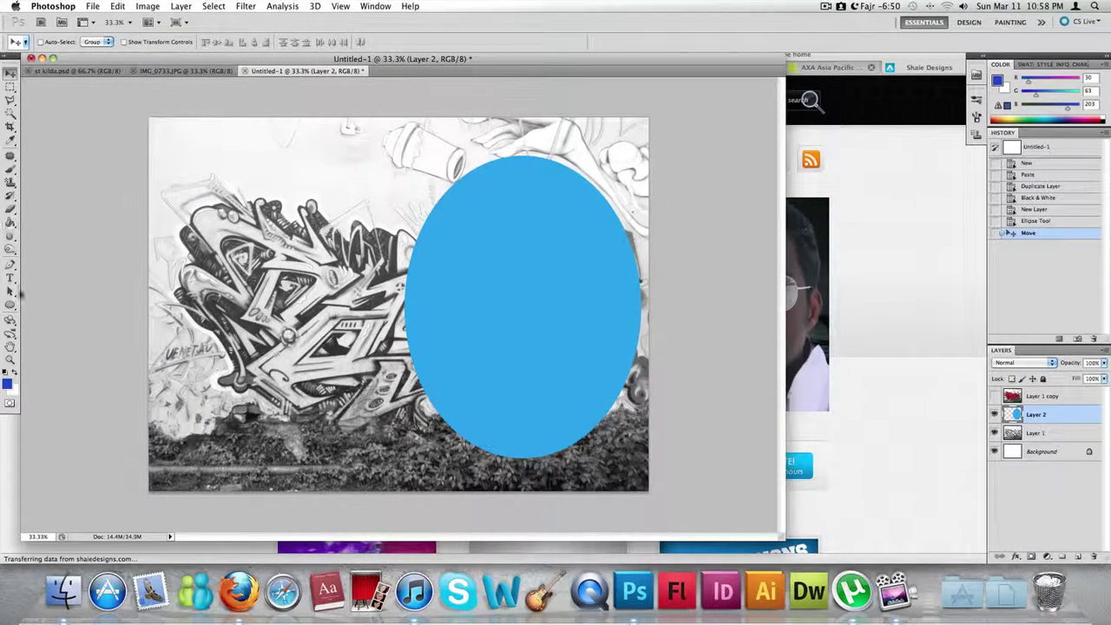
# - Draw a wide dark blue ellipse across the middle of the photo, overlapping the bright blue ellipse
pyautogui.click(11, 304)
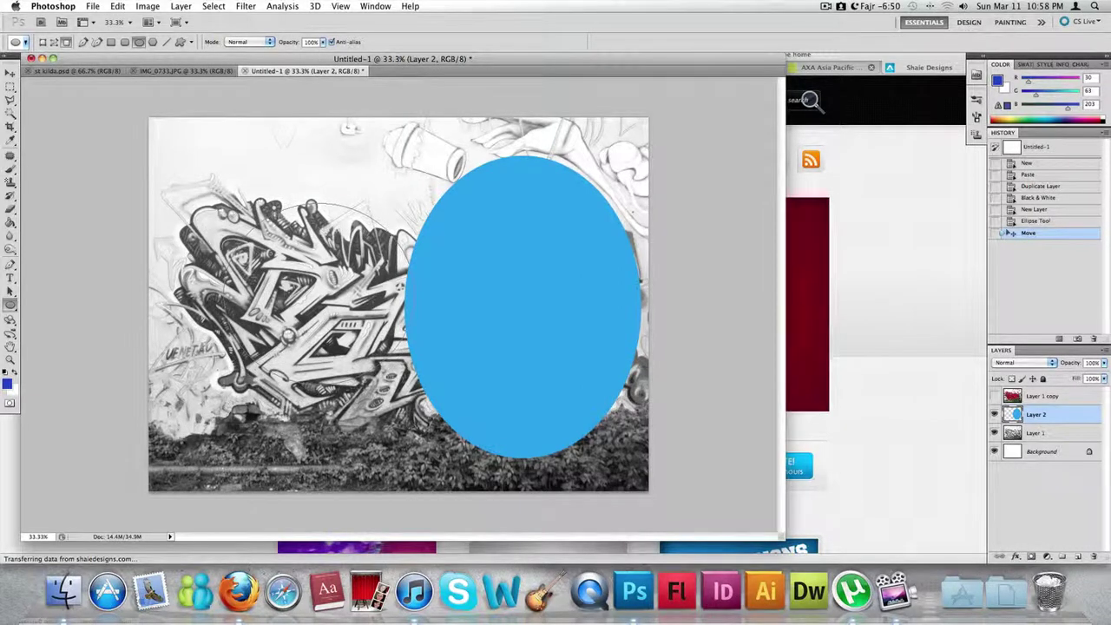
pyautogui.moveTo(223, 202); pyautogui.dragTo(415, 386)
pyautogui.hotkey('ctrl', 'z')
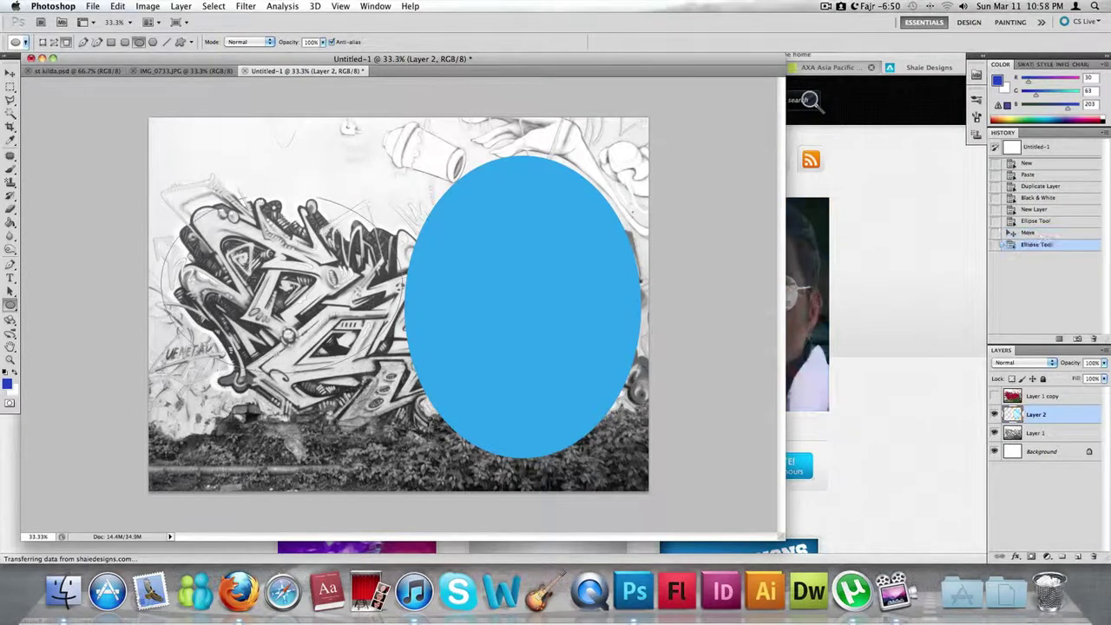
pyautogui.moveTo(403, 195); pyautogui.dragTo(162, 373)
pyautogui.hotkey('ctrl', 'z')
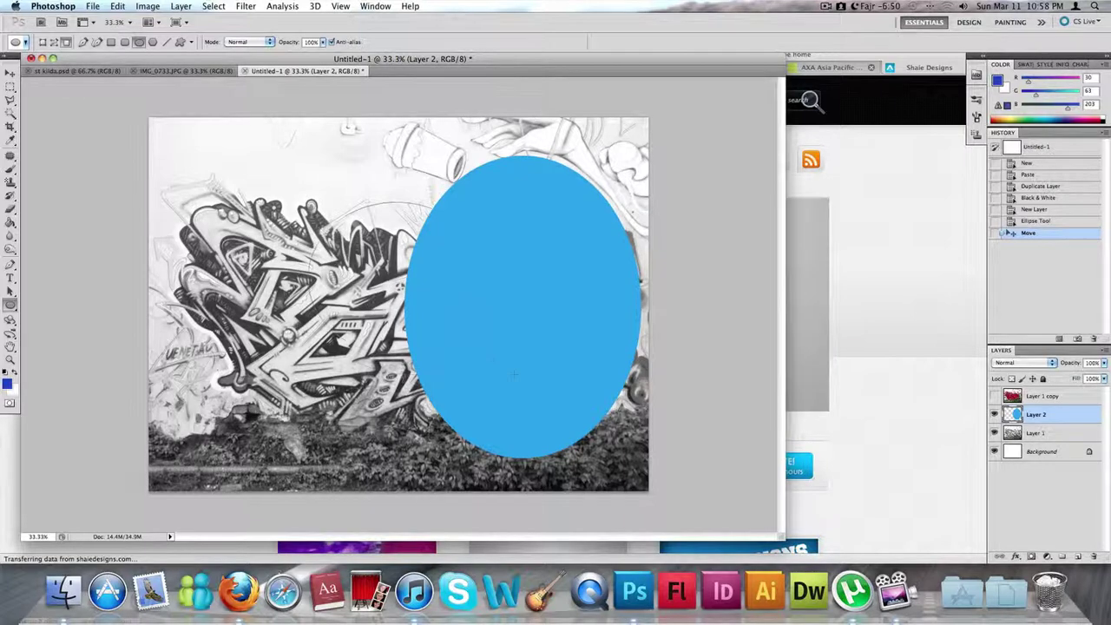
pyautogui.hotkey('ctrl', 'z')
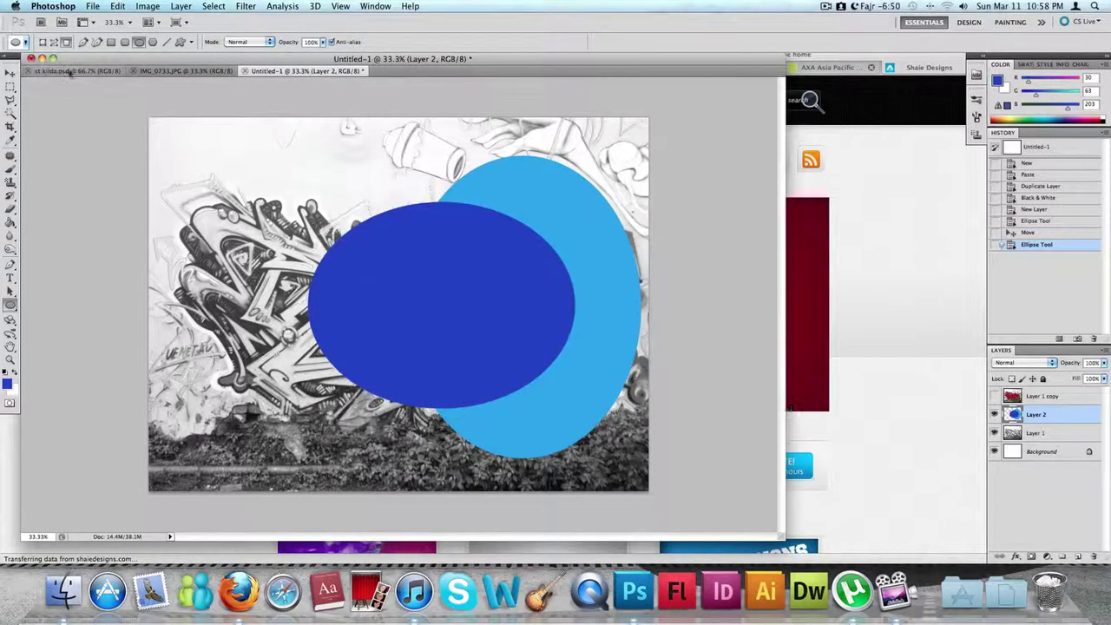
# - Check the st kilda.psd example and draw a large violet #5029e1 ellipse over the left part of the graffiti photo
pyautogui.click(76, 70)
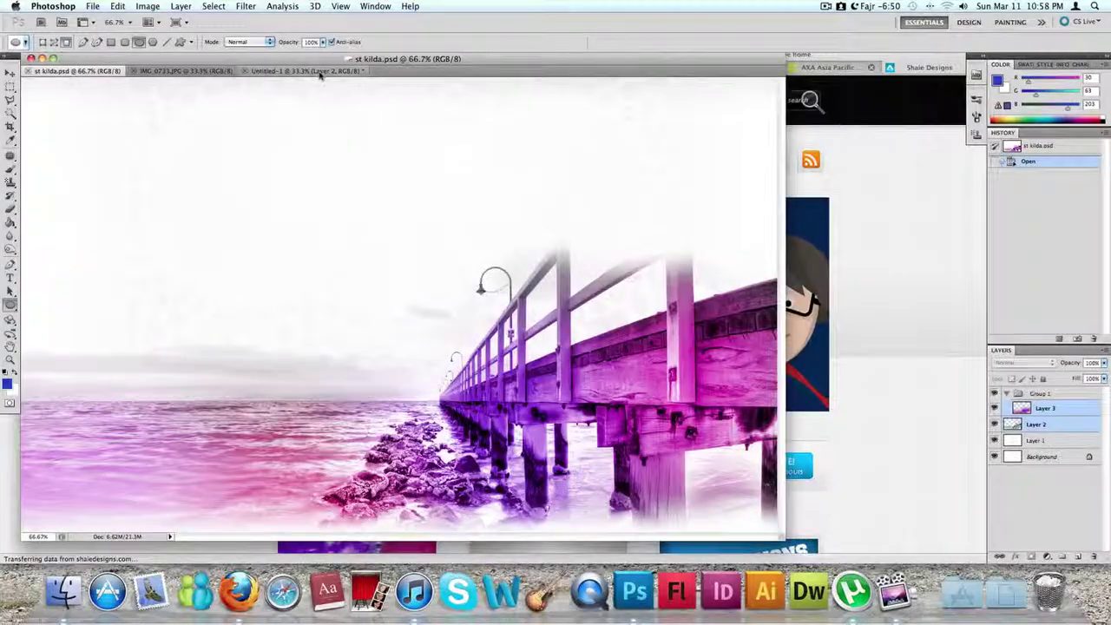
pyautogui.click(303, 70)
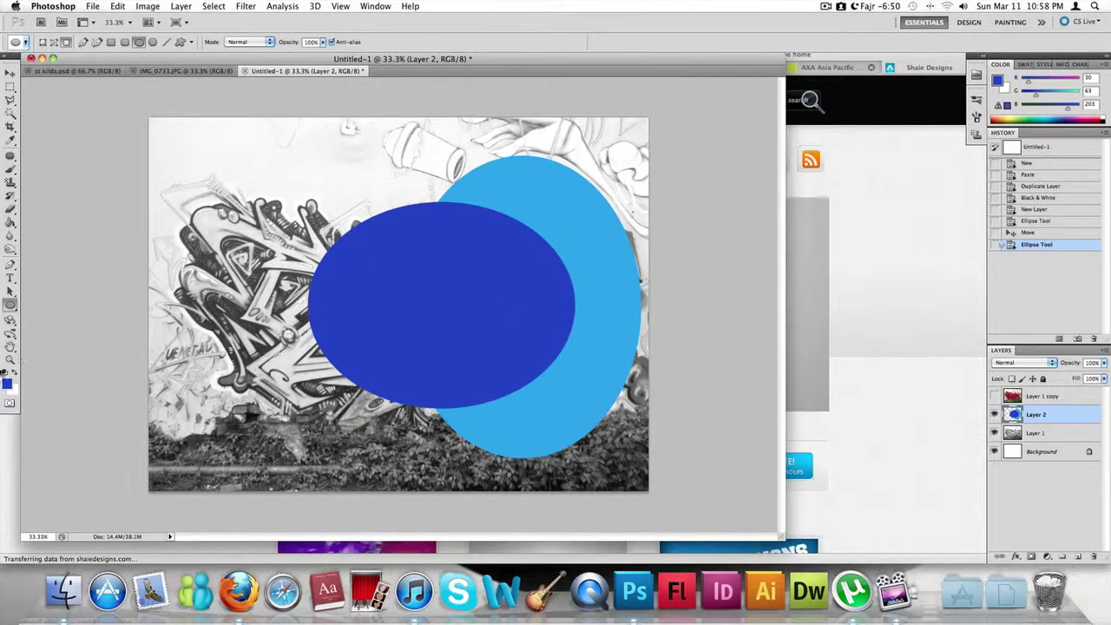
pyautogui.click(7, 384)
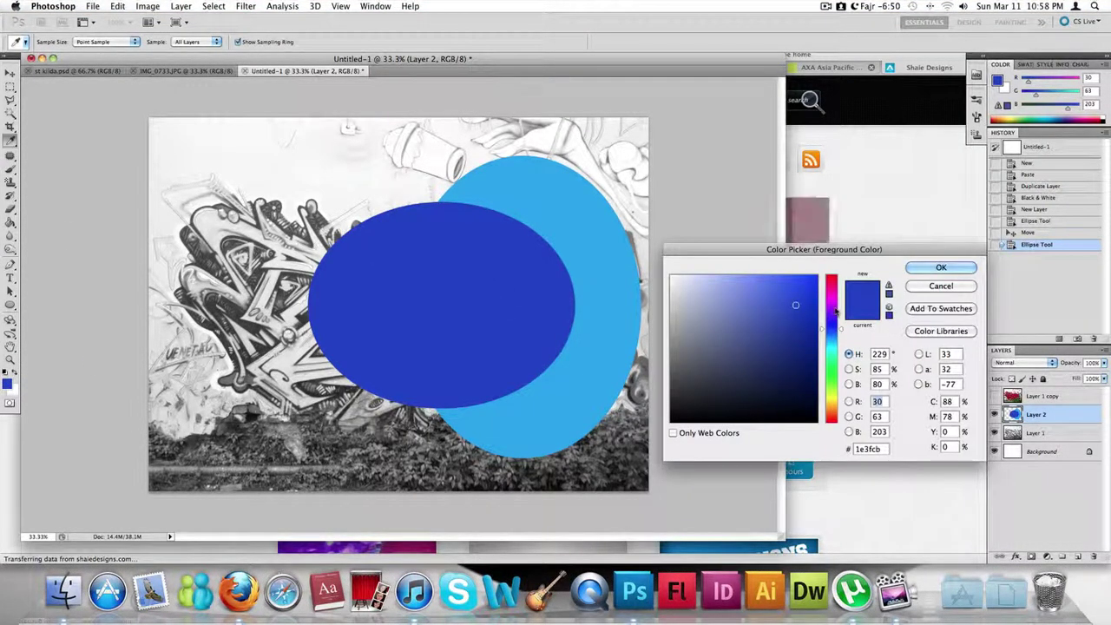
pyautogui.moveTo(830, 319); pyautogui.dragTo(830, 309)
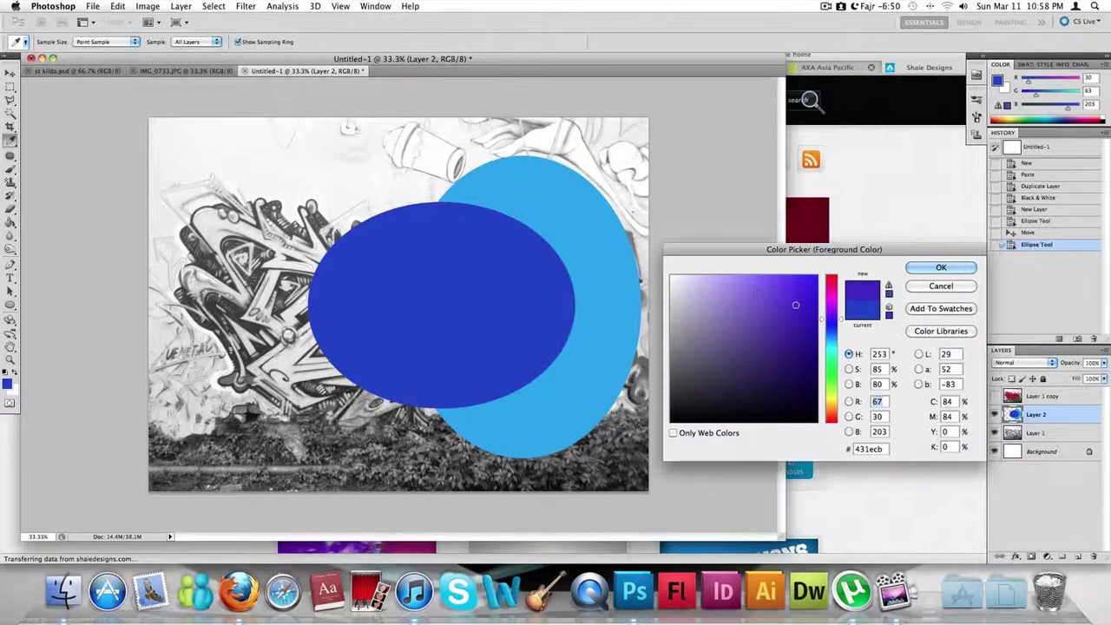
pyautogui.click(771, 292)
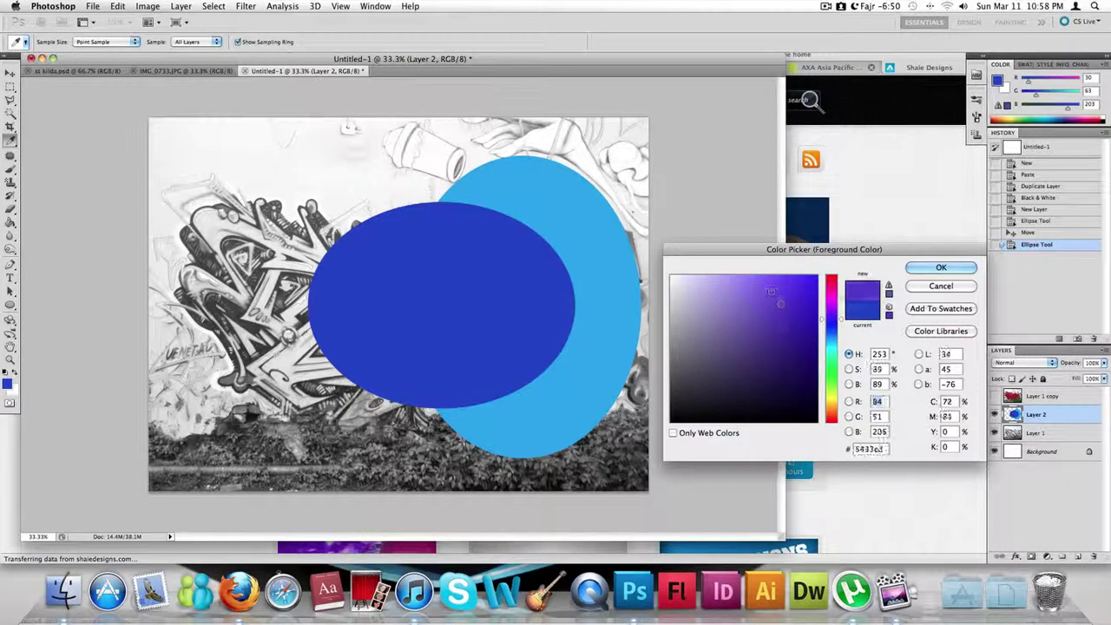
pyautogui.moveTo(780, 303)
pyautogui.mouseDown()
pyautogui.moveTo(788, 324)
pyautogui.moveTo(790, 291)
pyautogui.mouseUp()
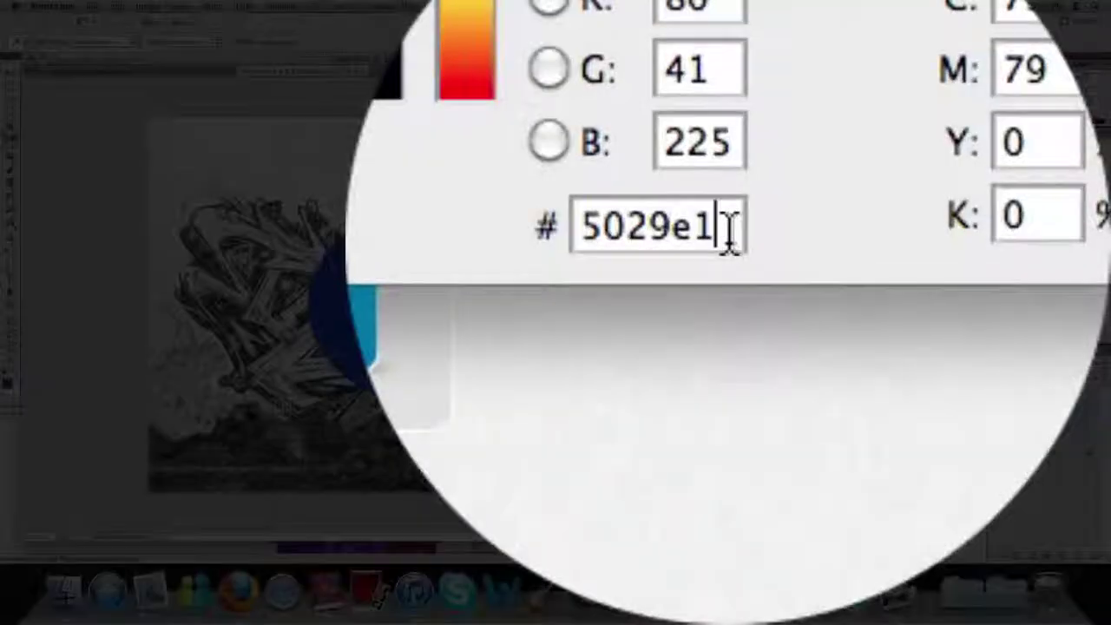
pyautogui.moveTo(884, 450); pyautogui.dragTo(849, 449)
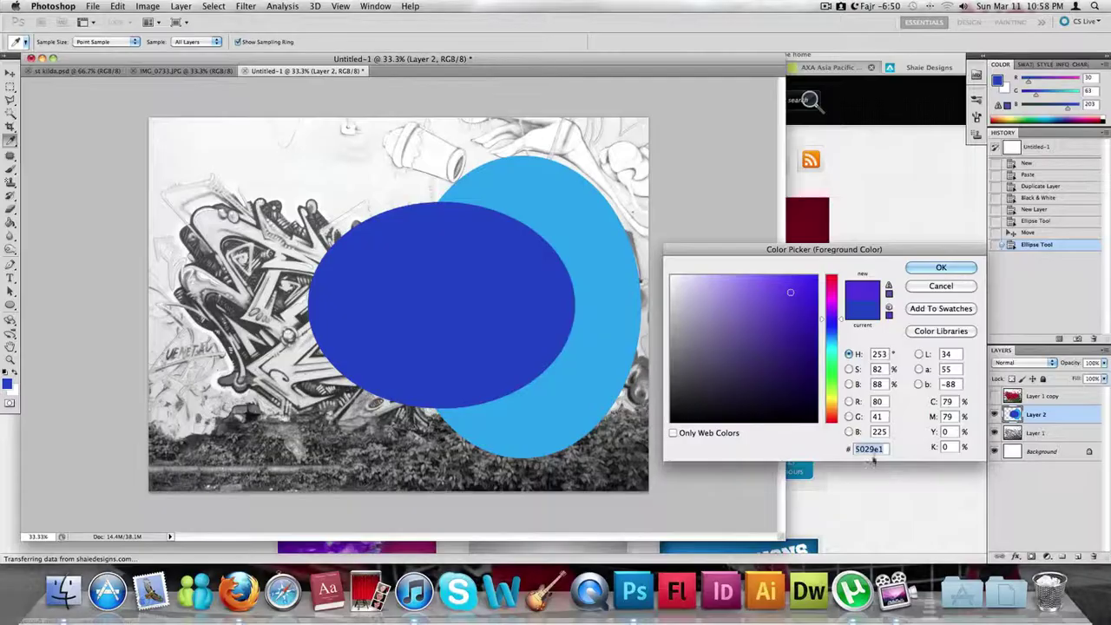
pyautogui.click(937, 274)
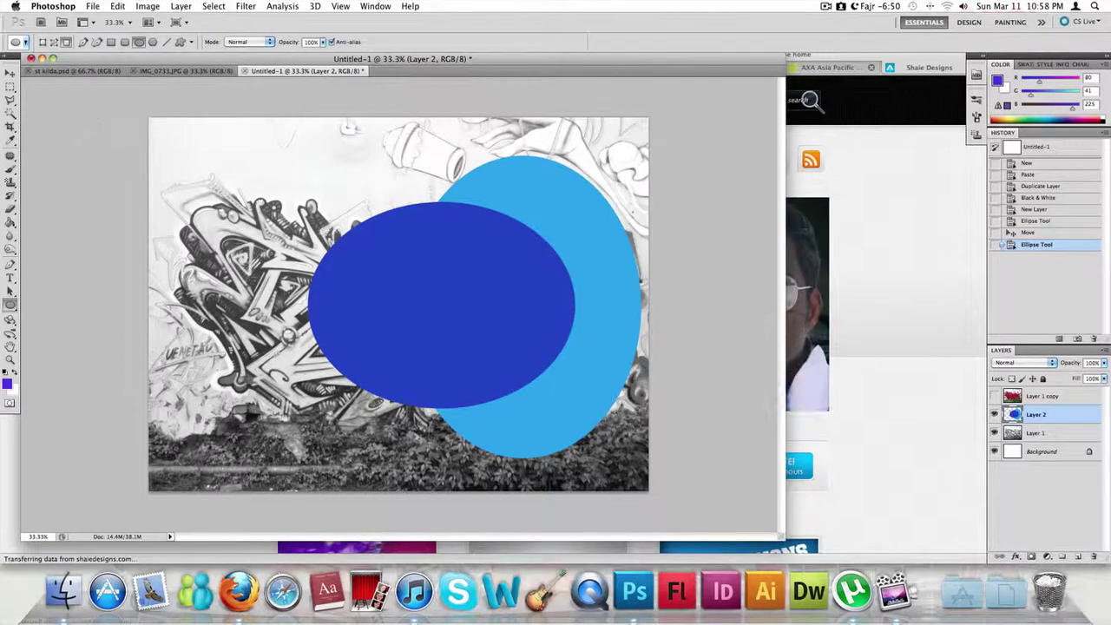
pyautogui.moveTo(97, 117); pyautogui.dragTo(374, 448)
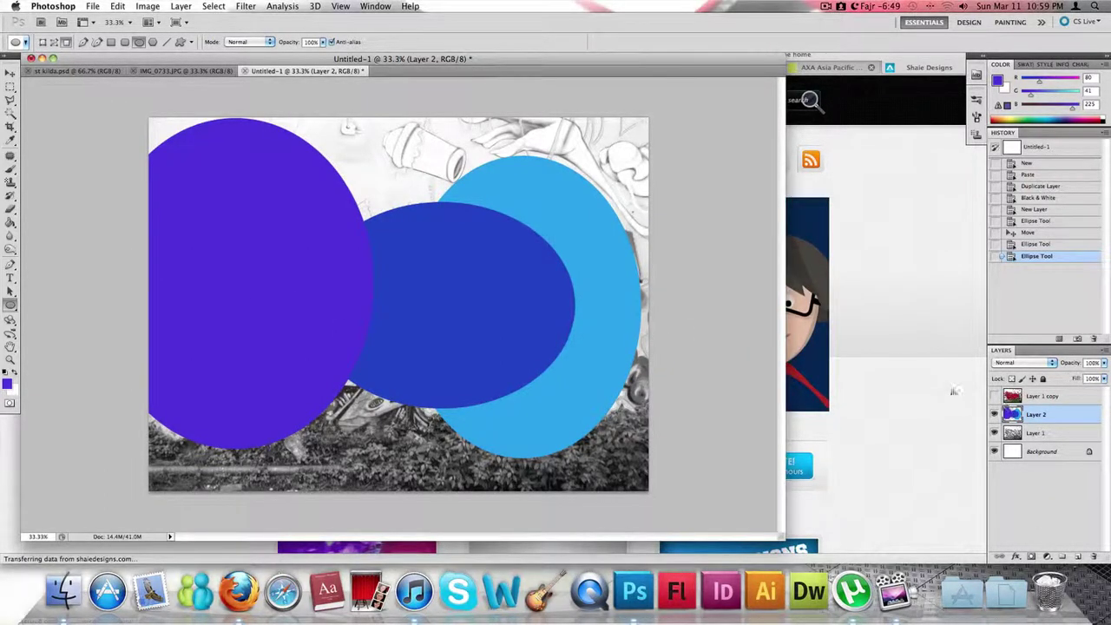
# - Apply a Gaussian Blur with a radius of 107.9 pixels to the coloured ellipses on Layer 2
pyautogui.click(246, 6)
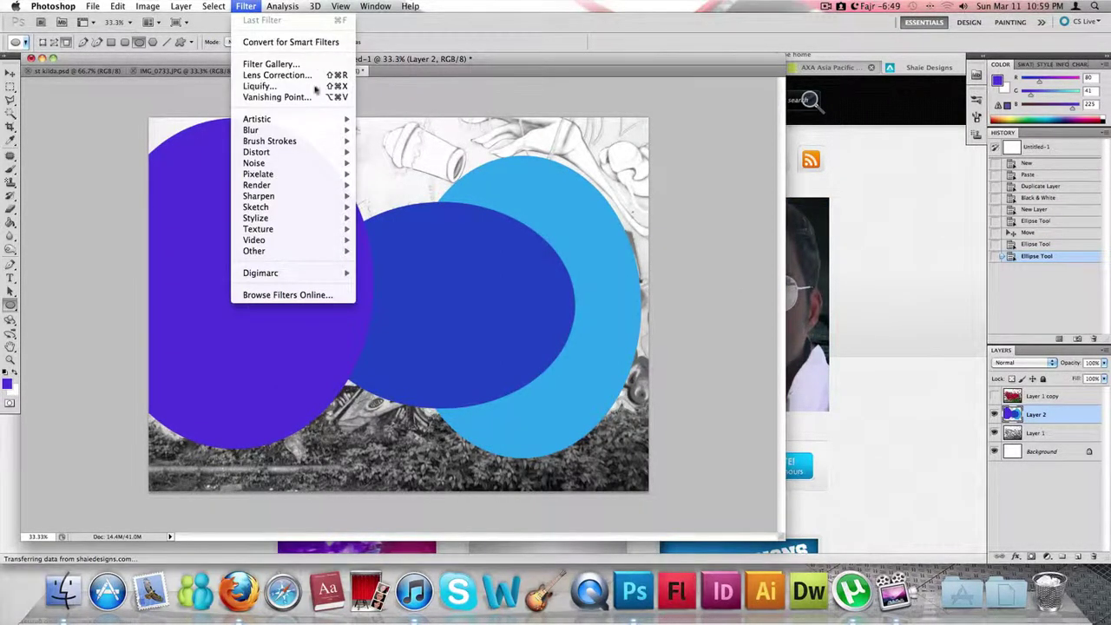
pyautogui.moveTo(318, 139)
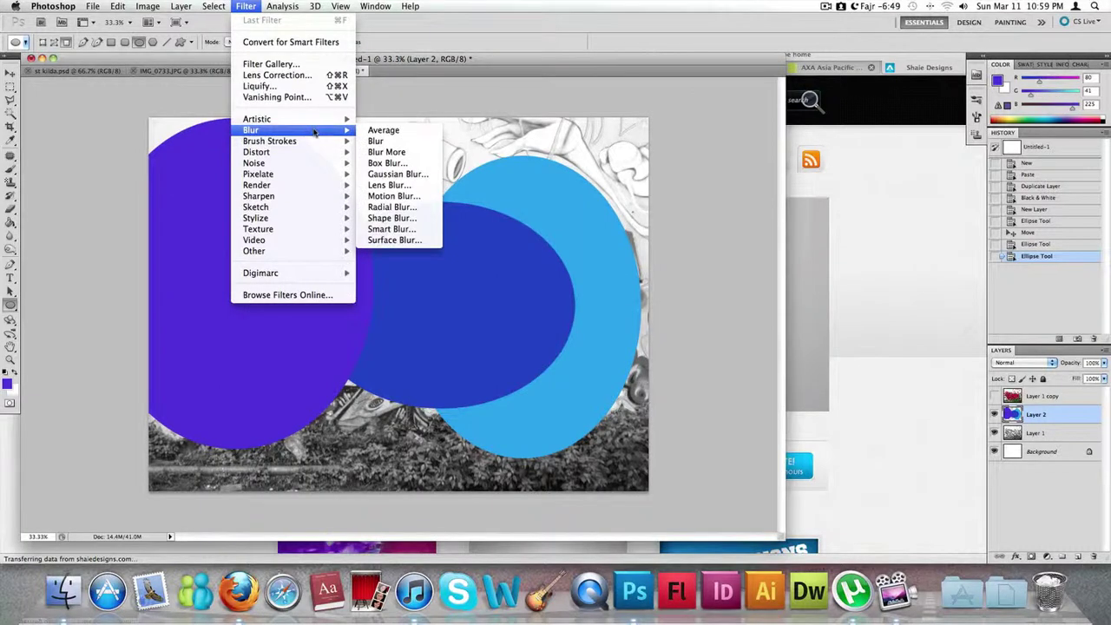
pyautogui.click(414, 174)
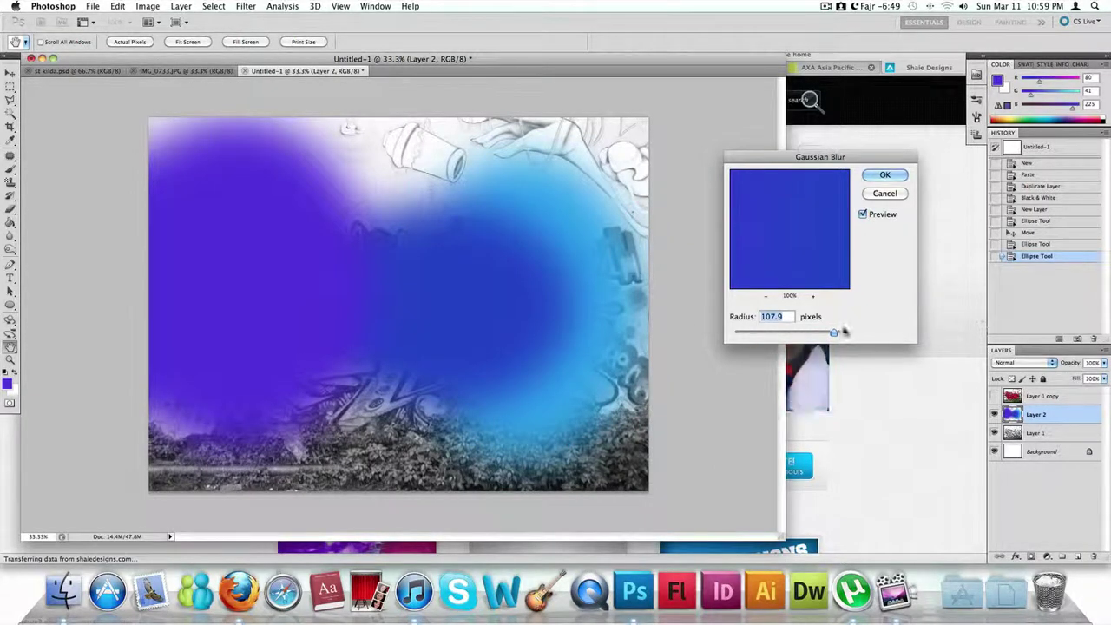
pyautogui.moveTo(833, 333); pyautogui.dragTo(836, 337)
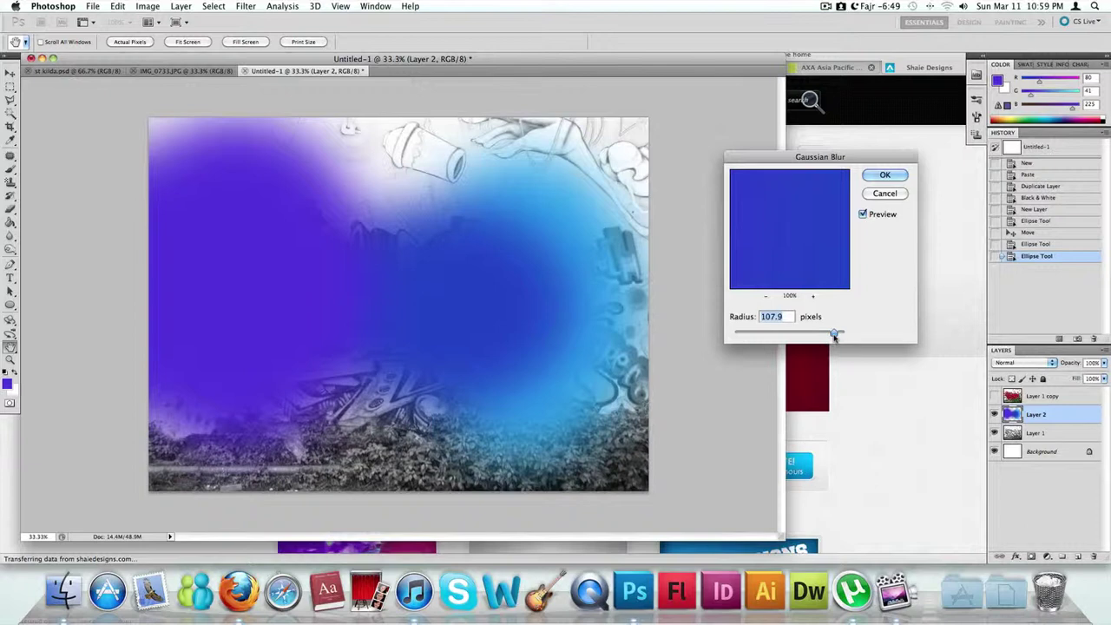
pyautogui.click(884, 175)
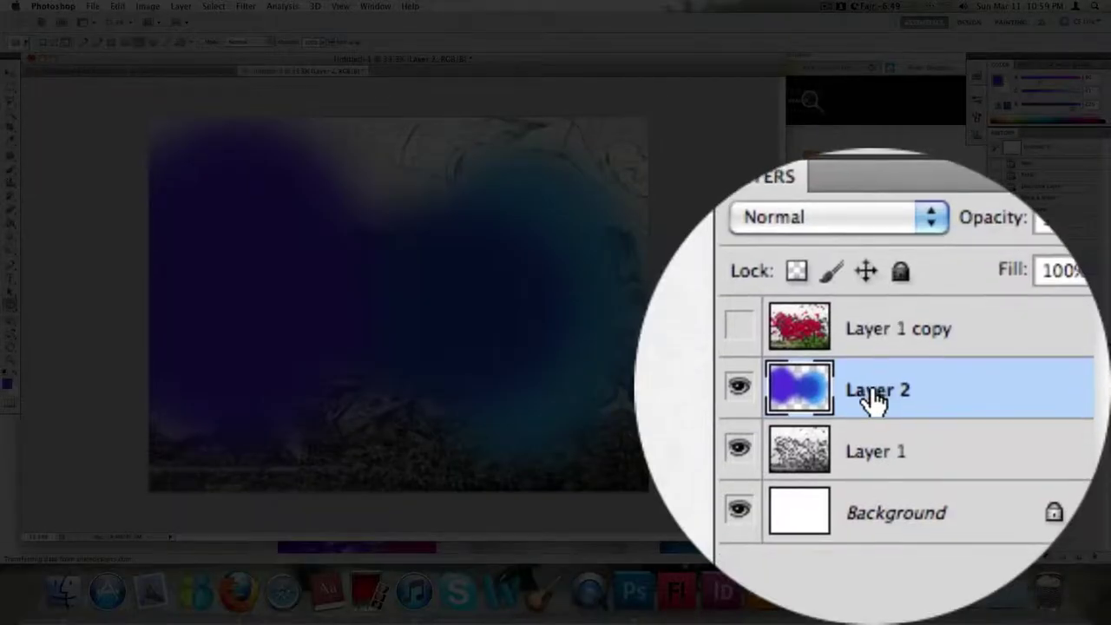
# - Set the blend mode of Layer 2 to Multiply in its blending options
pyautogui.rightClick(872, 395)
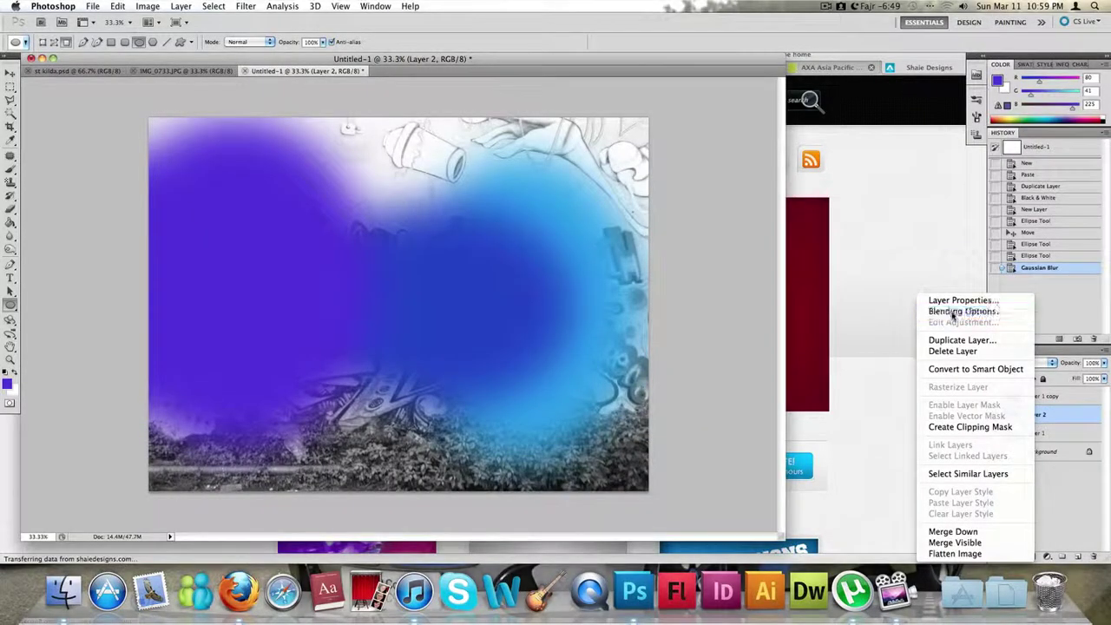
pyautogui.click(952, 313)
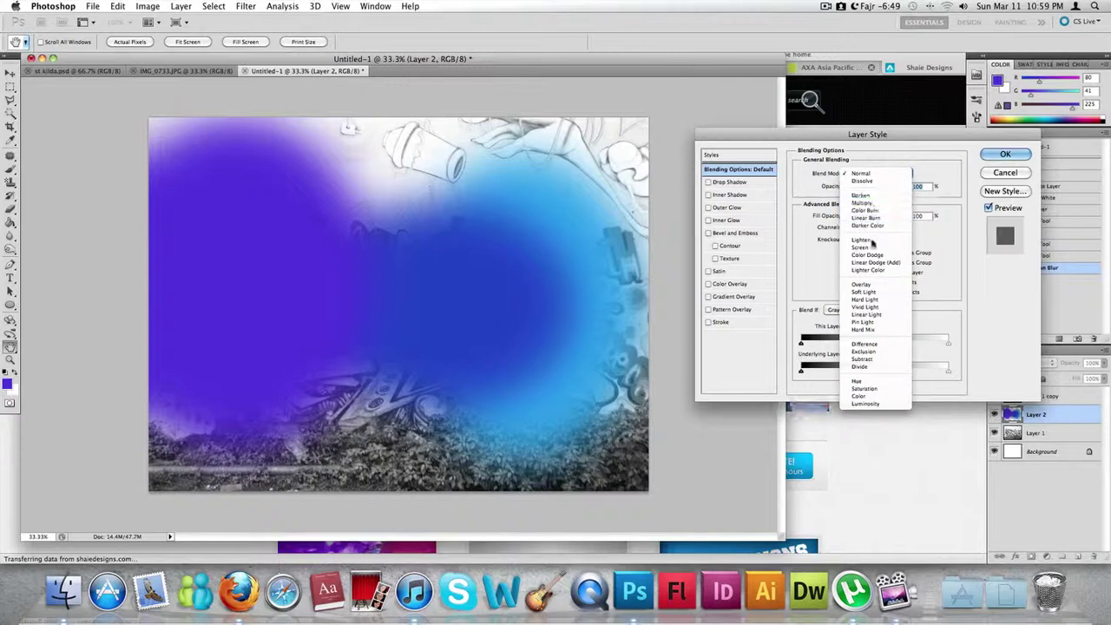
pyautogui.click(868, 211)
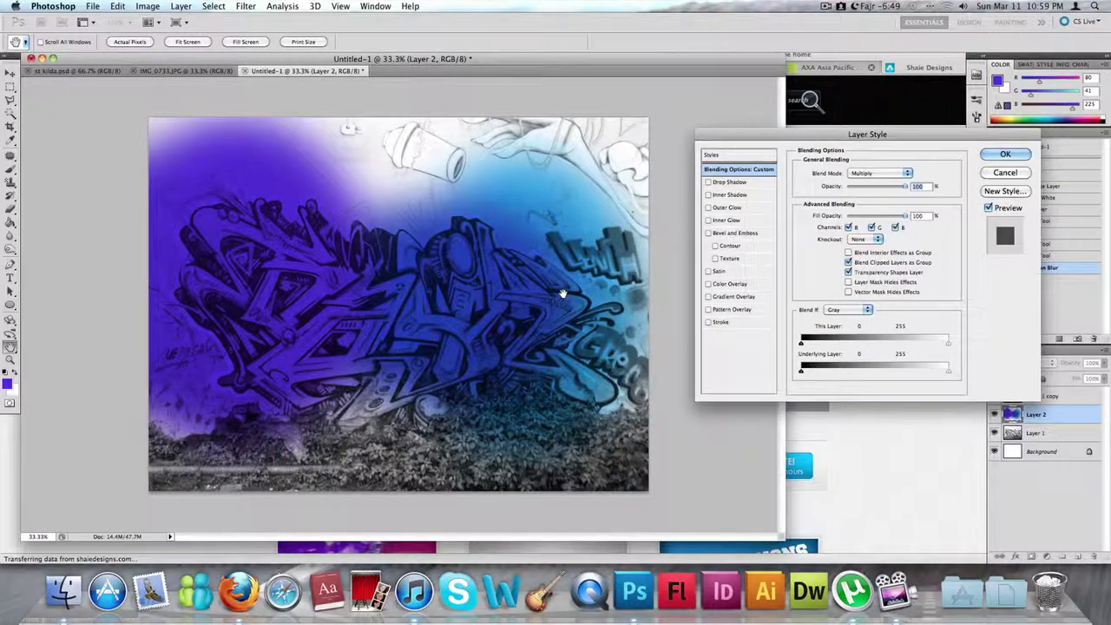
pyautogui.press('Return')
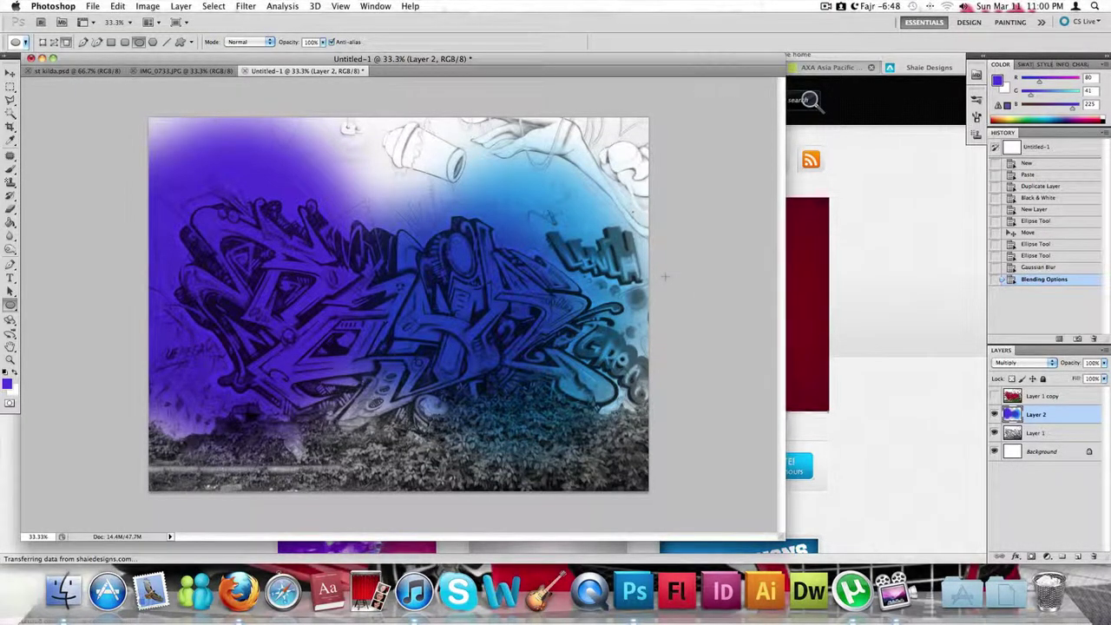
# - Free-transform Layer 2, enlarging the blurred blue and violet shapes to about 113% and shifting them up and left over the photo
pyautogui.press('super+t')
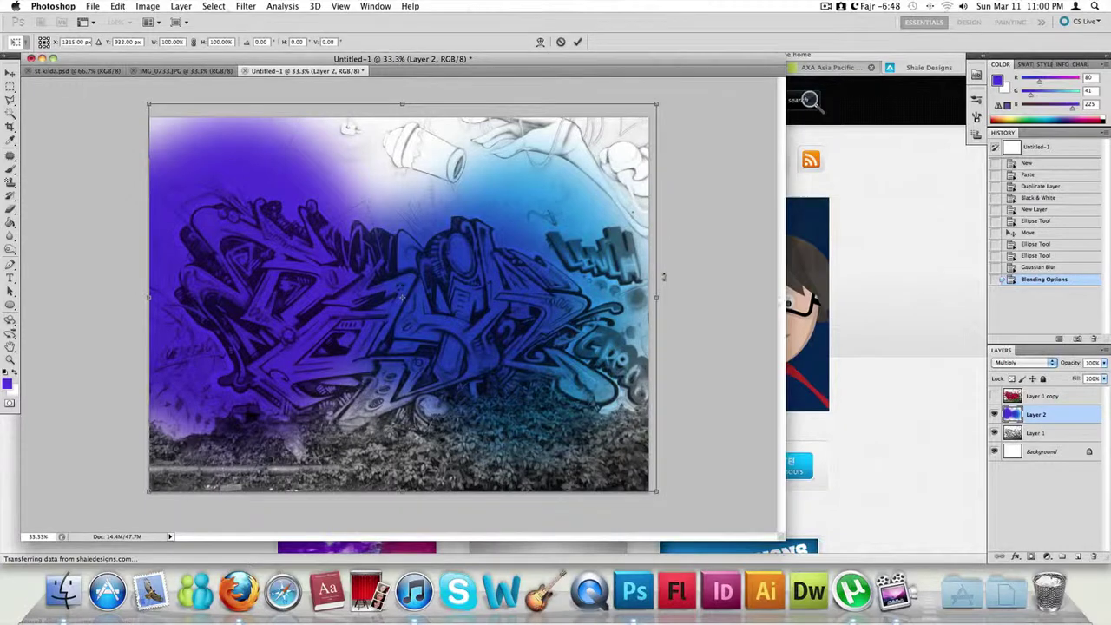
pyautogui.click(117, 6)
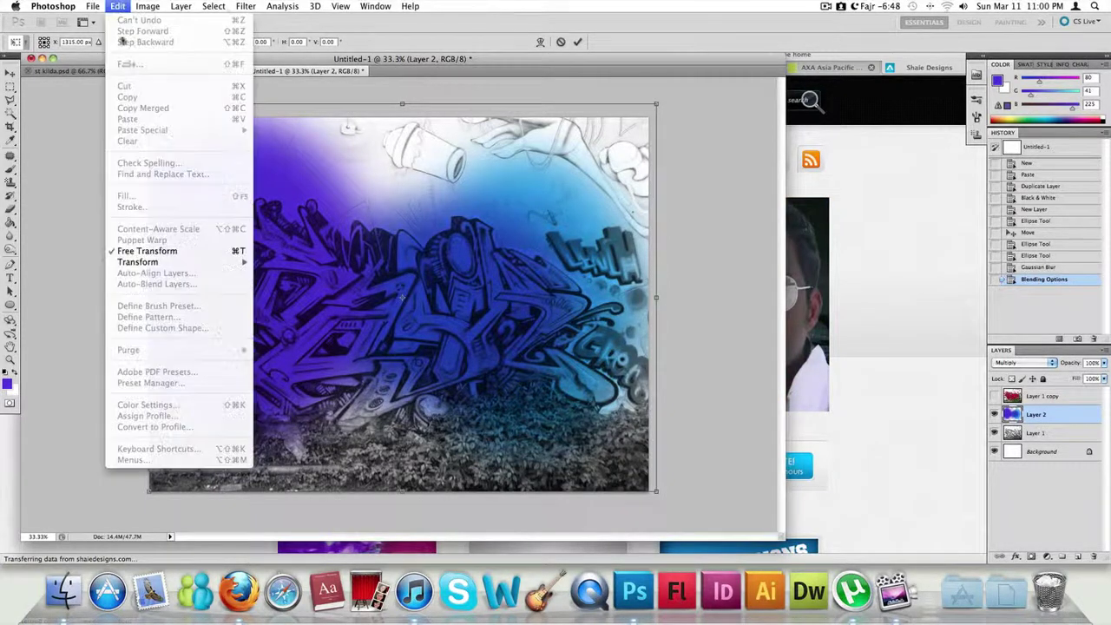
pyautogui.click(147, 251)
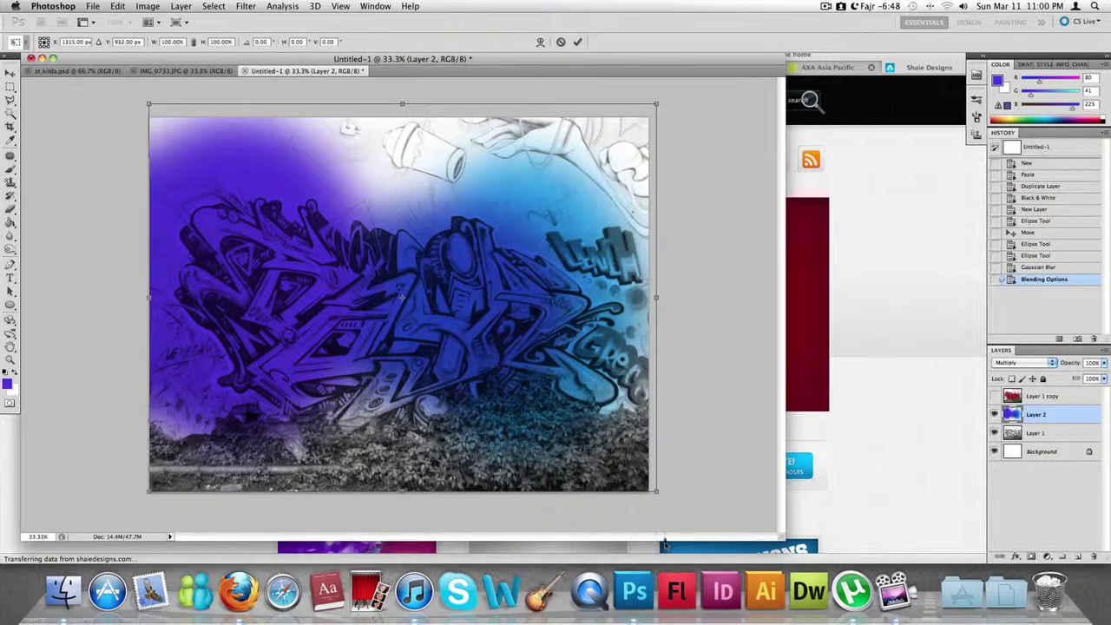
pyautogui.moveTo(657, 490); pyautogui.dragTo(731, 528)
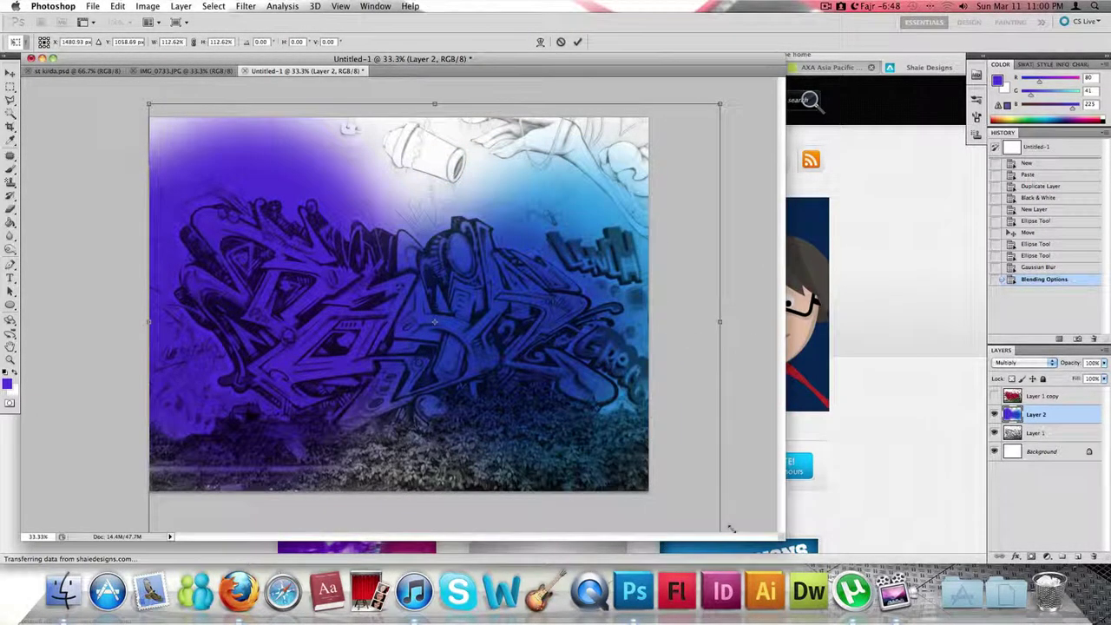
pyautogui.moveTo(575, 330); pyautogui.dragTo(508, 314)
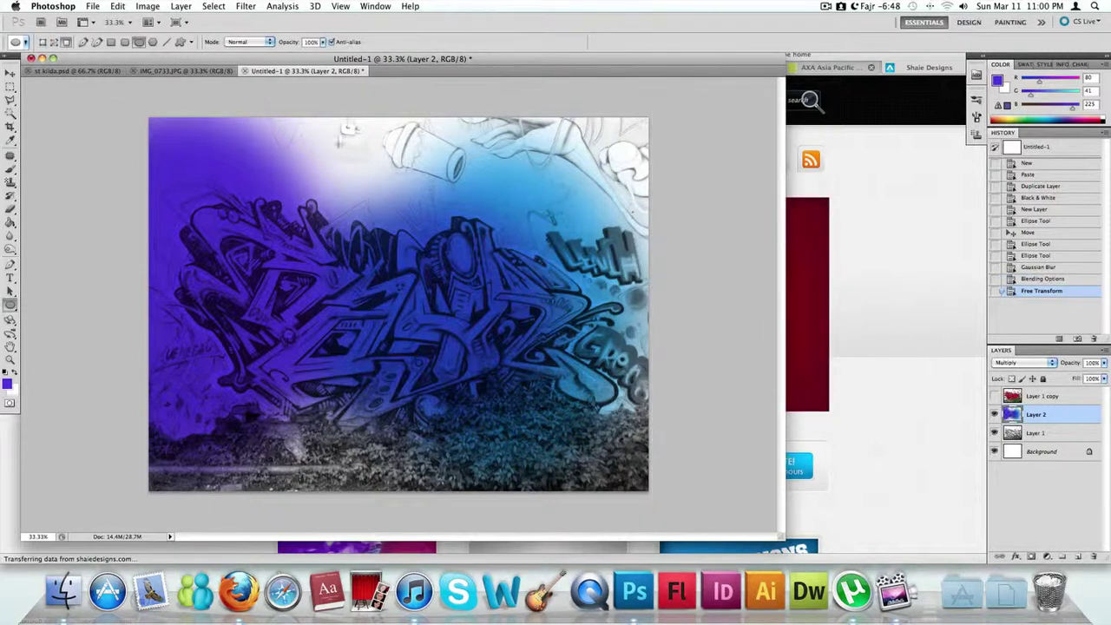
pyautogui.press('Return')
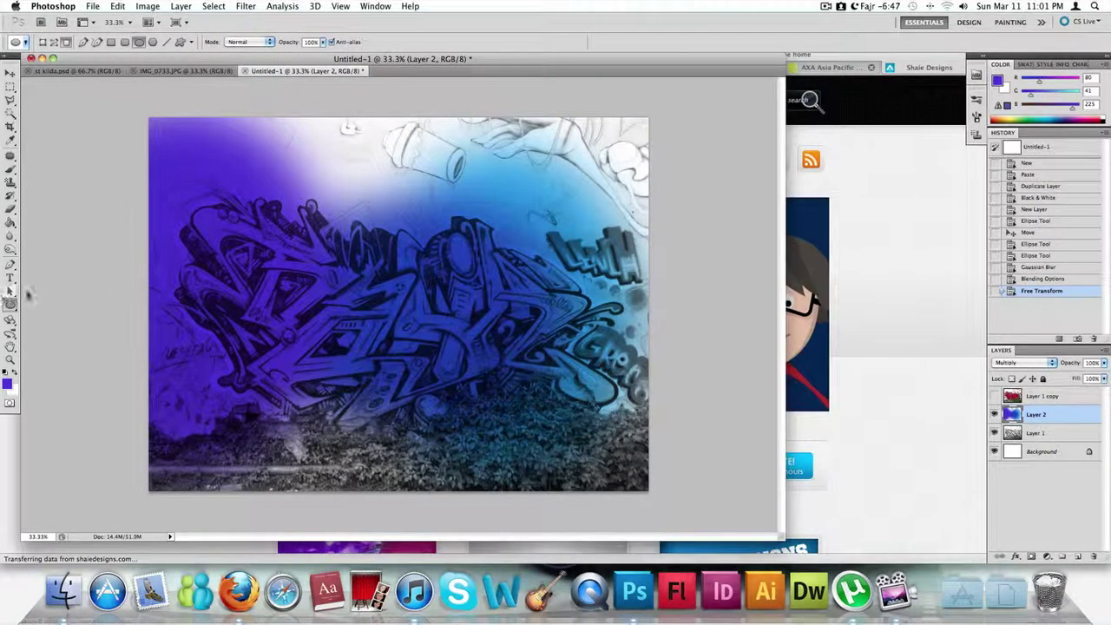
# - Add a new empty layer above Layer 2, keeping Normal mode and 100% opacity
pyautogui.click(181, 6)
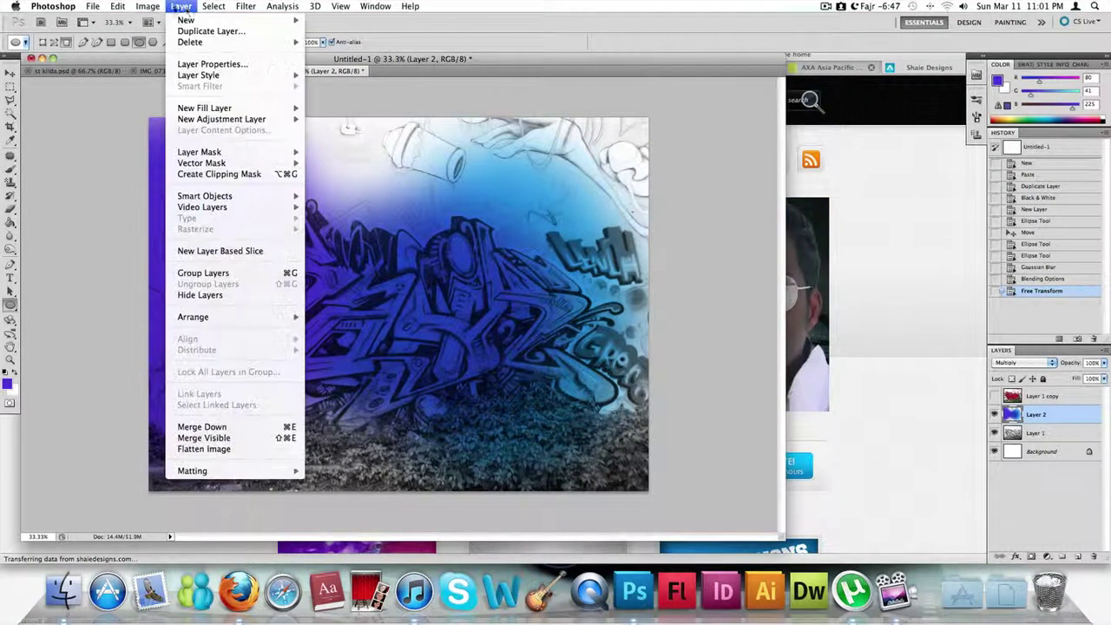
pyautogui.moveTo(190, 19)
pyautogui.click(330, 23)
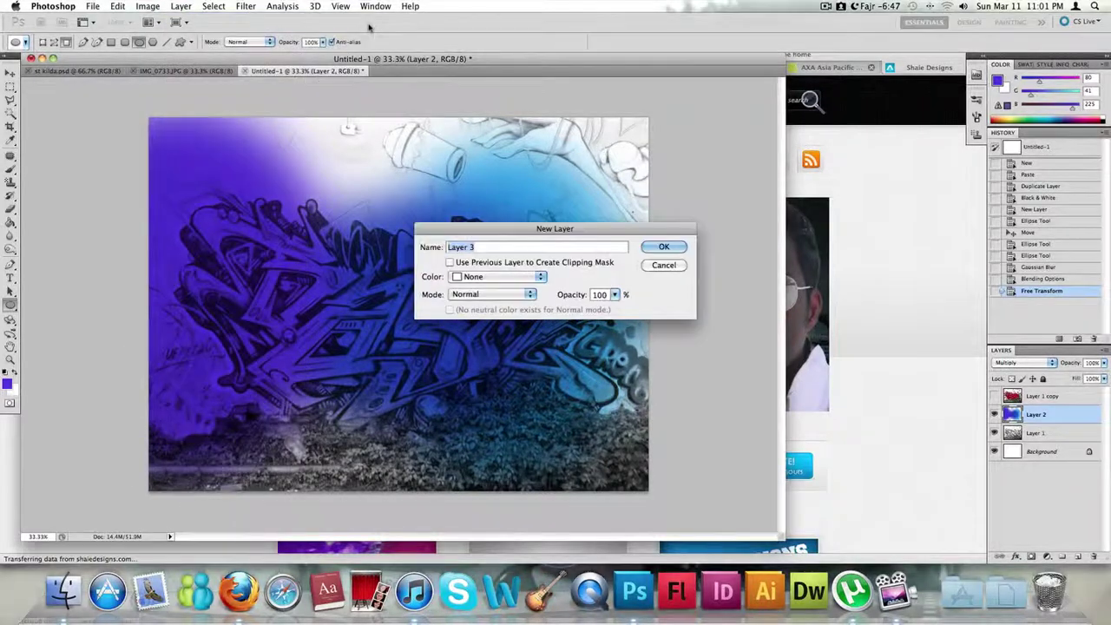
pyautogui.press('Return')
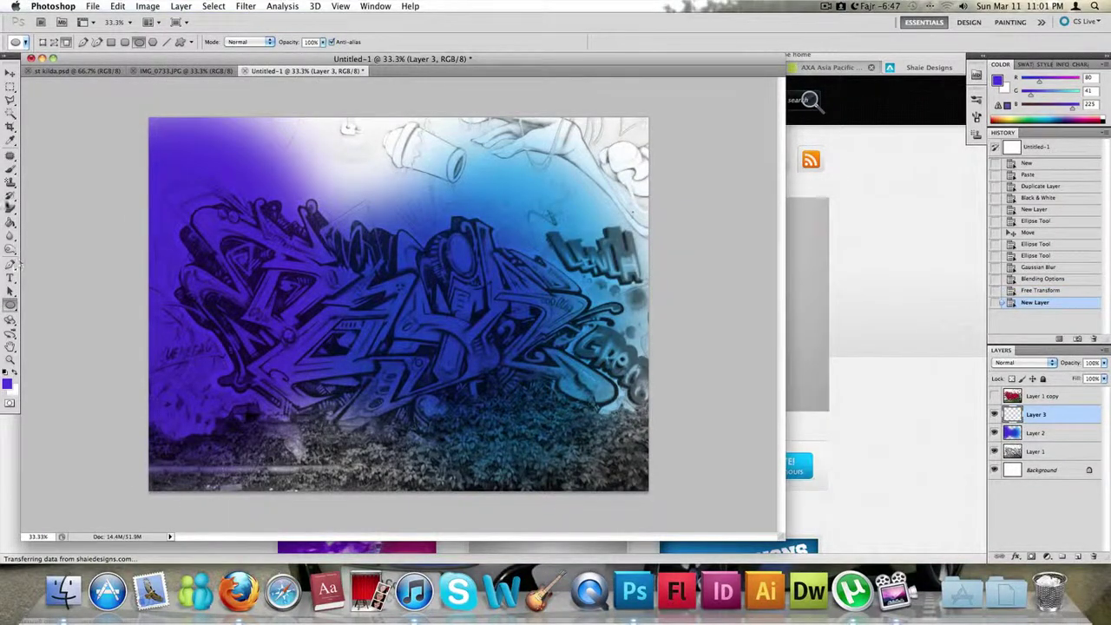
# - Select the 2137 px textured Brush, try one violet stamp across the graffiti and undo it
pyautogui.moveTo(12, 172)
pyautogui.mouseDown()
pyautogui.moveTo(59, 185)
pyautogui.moveTo(60, 171)
pyautogui.mouseUp()
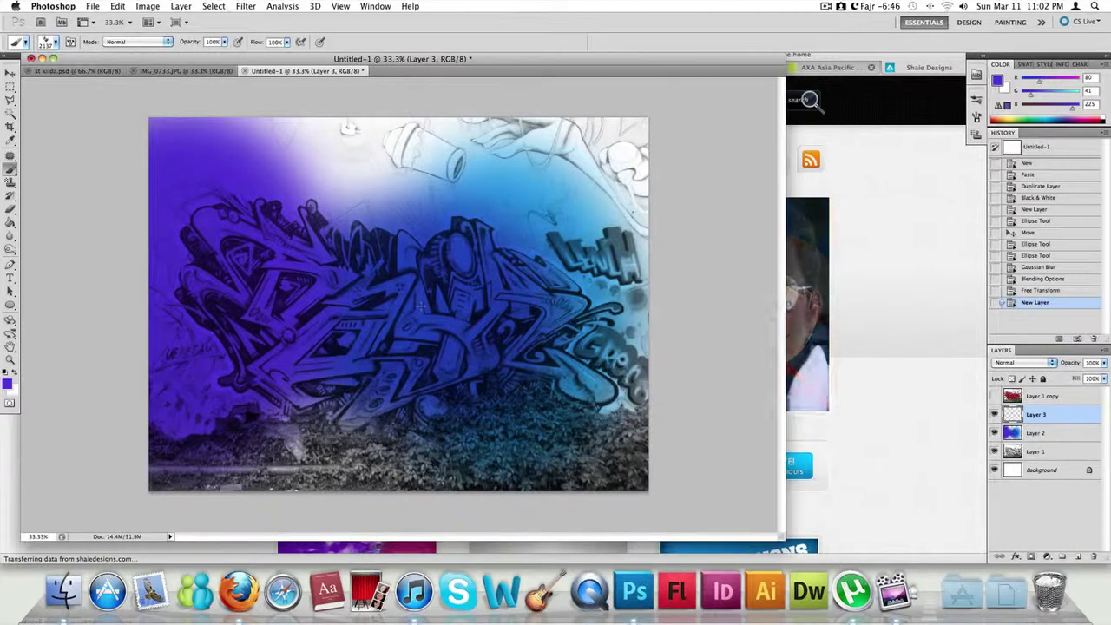
pyautogui.press('super+alt+2')
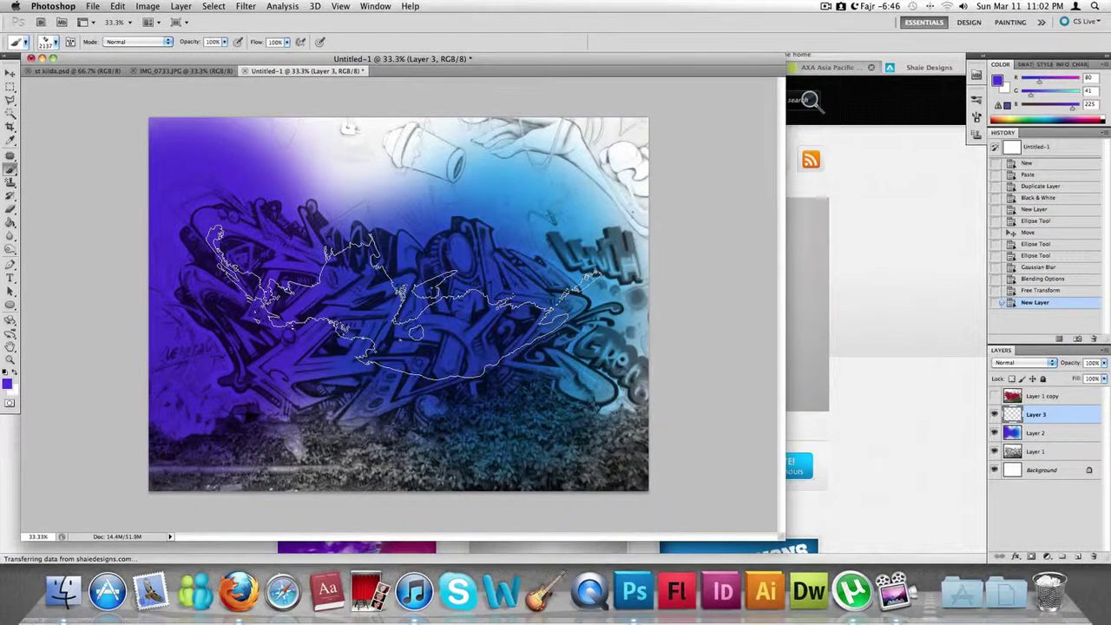
pyautogui.click(402, 302)
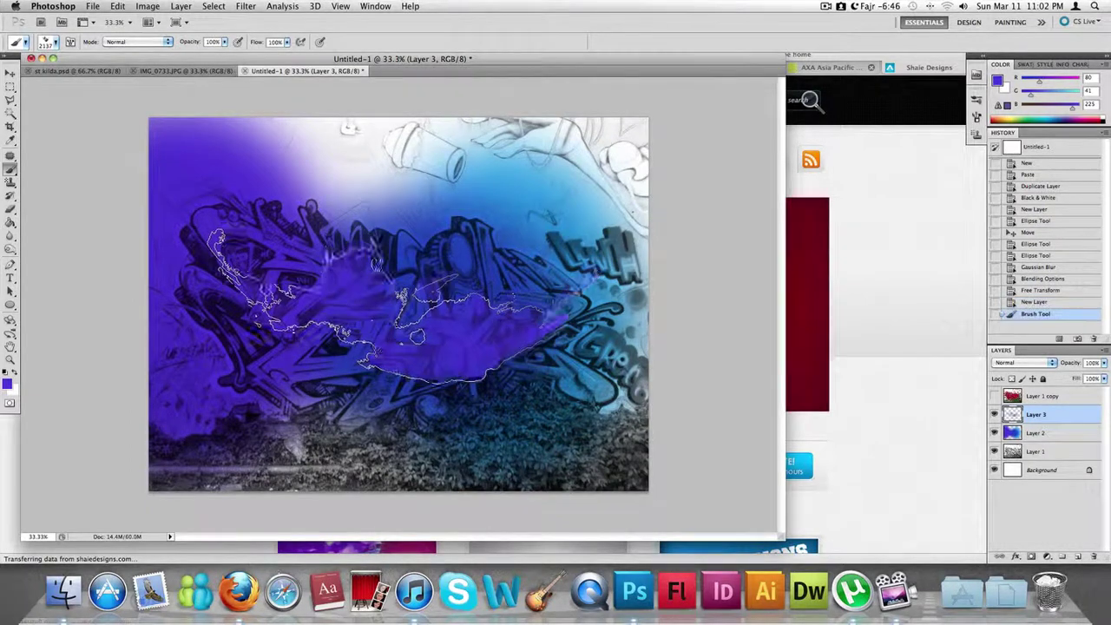
pyautogui.press('super+z')
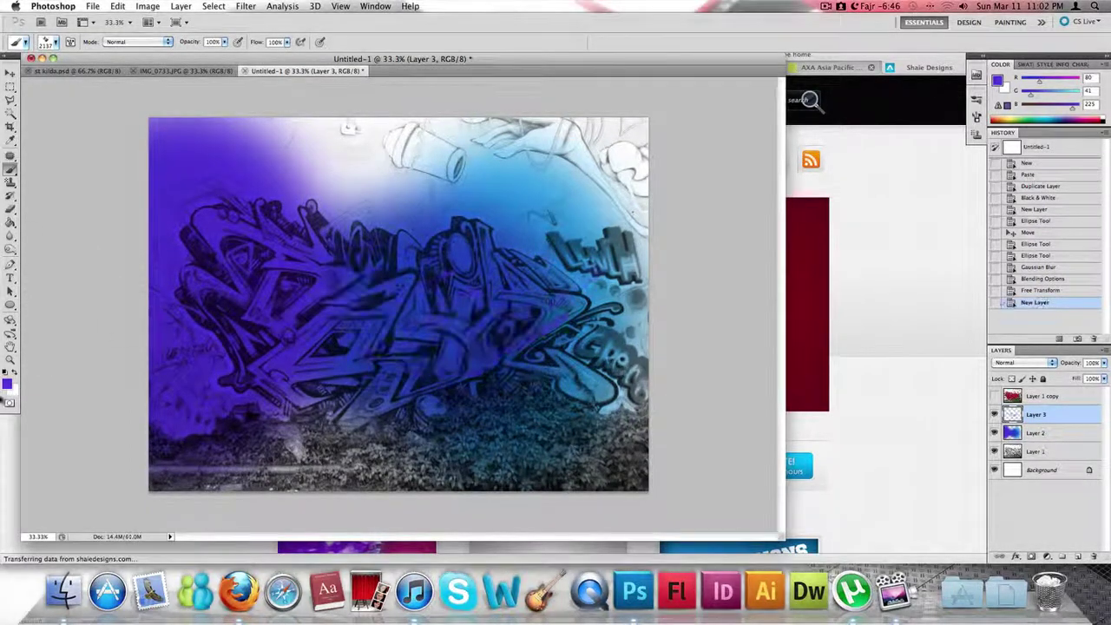
# - Swap the painting colour to white, undo the trial strokes and stamp the 2137 px brush once across the graffiti on Layer 3
pyautogui.press('x')
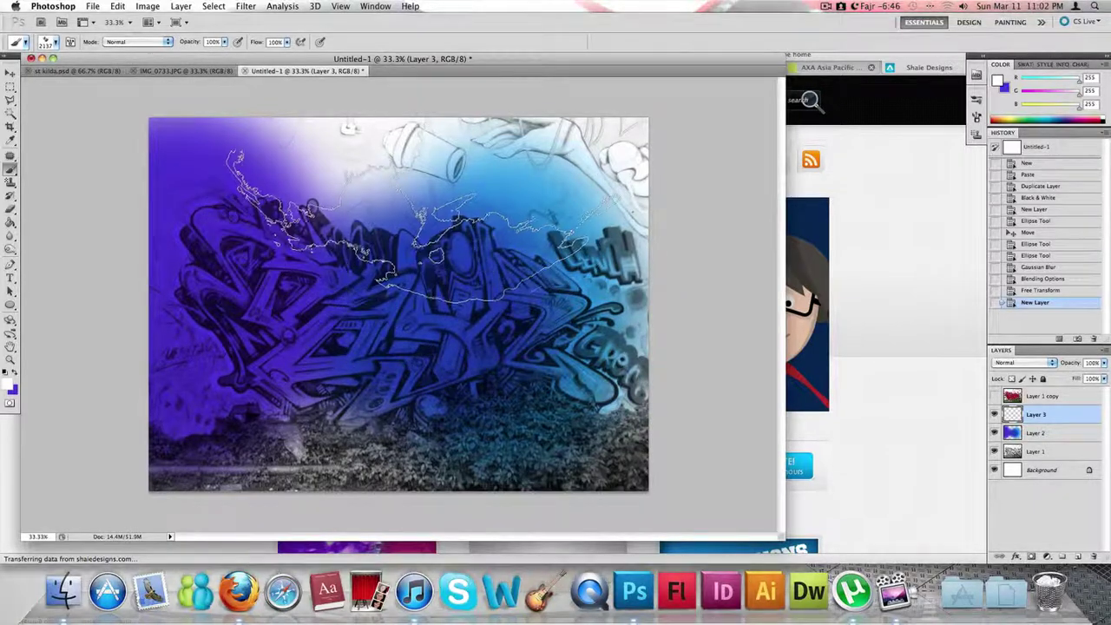
pyautogui.click(404, 250)
pyautogui.moveTo(404, 250)
pyautogui.mouseDown()
pyautogui.moveTo(208, 382)
pyautogui.moveTo(199, 364)
pyautogui.mouseUp()
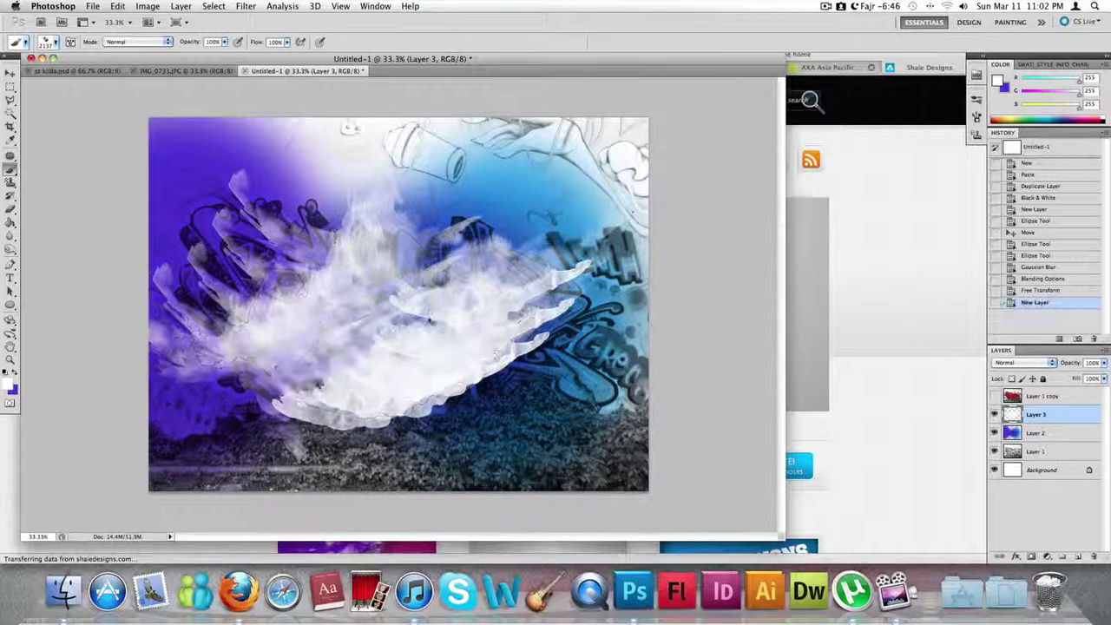
pyautogui.hotkey('ctrl', 'z')
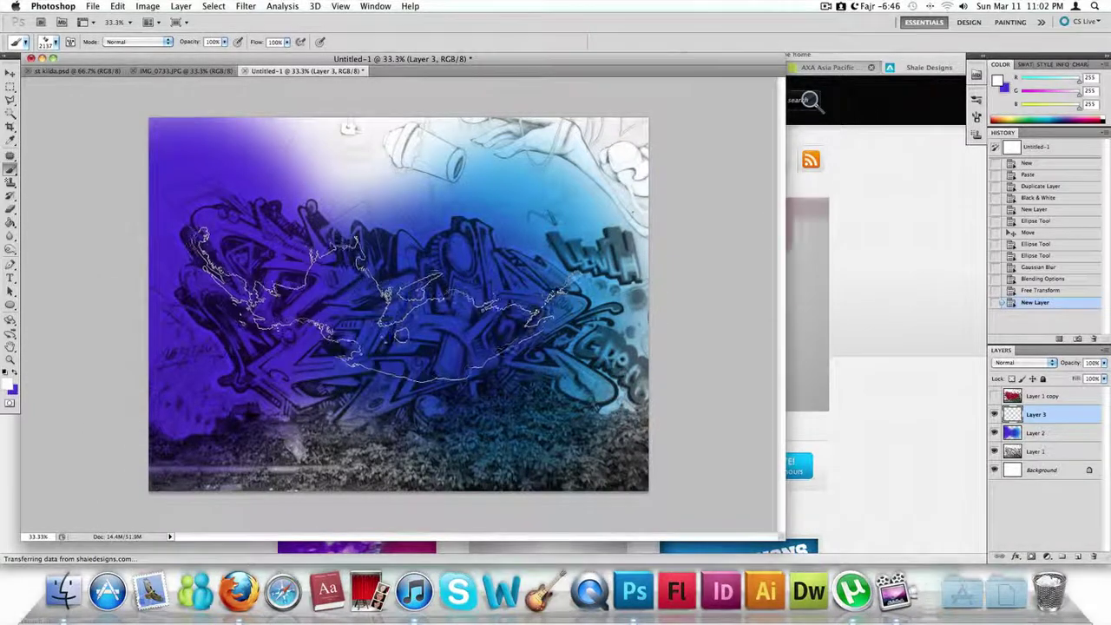
pyautogui.moveTo(269, 261); pyautogui.dragTo(434, 326)
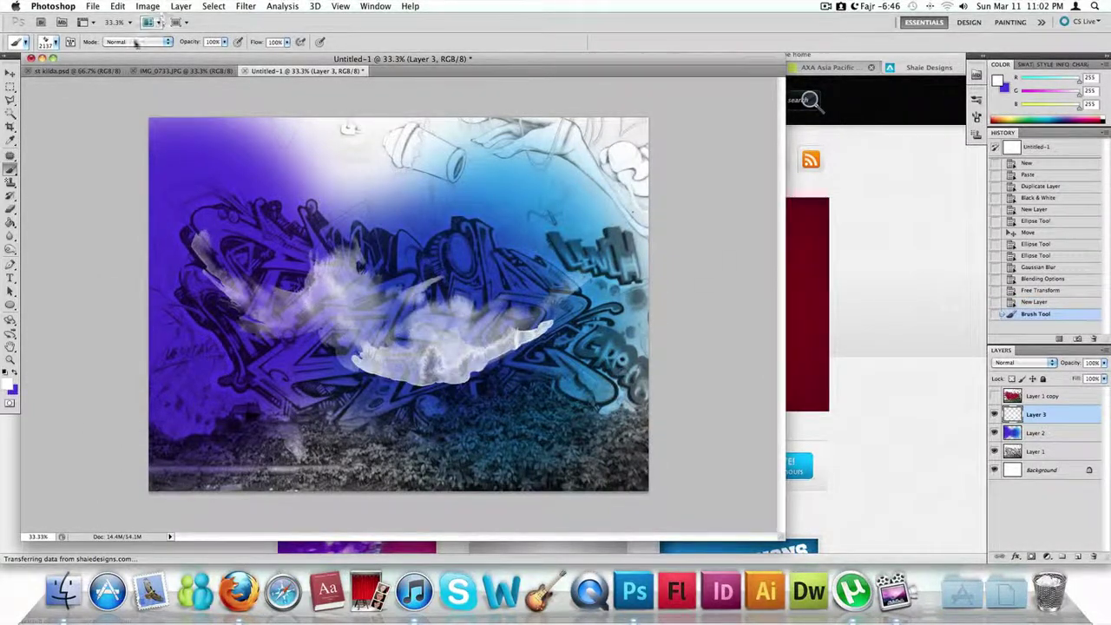
pyautogui.click(49, 43)
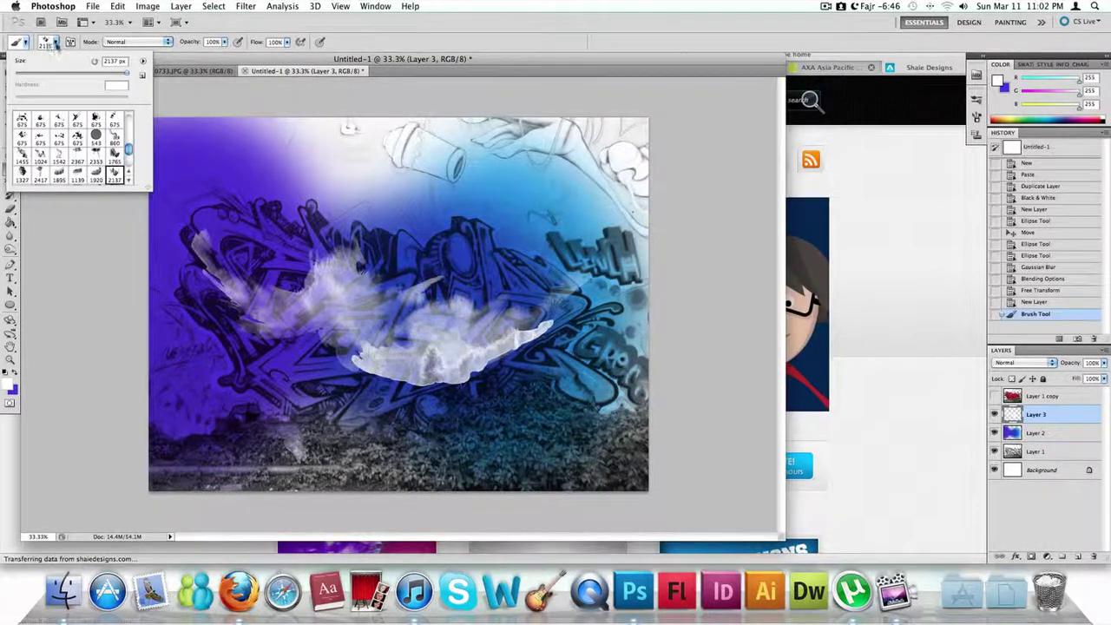
pyautogui.click(631, 112)
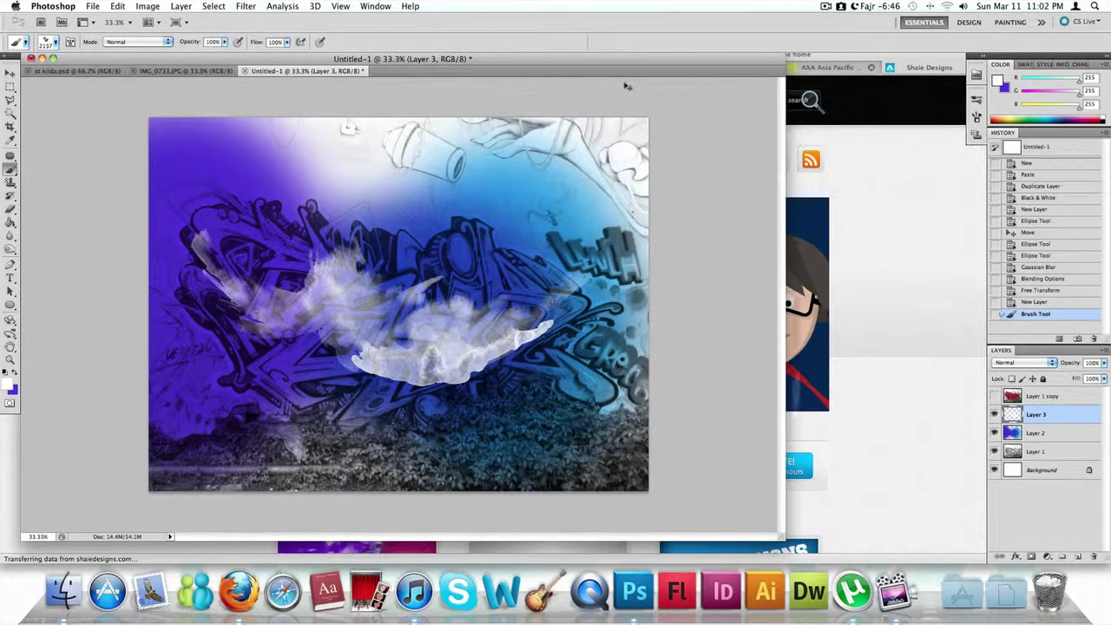
# - Scale the white brush mark on Layer 3 to about 139.5% and position it across the full width of the graffiti
pyautogui.press('super+t')
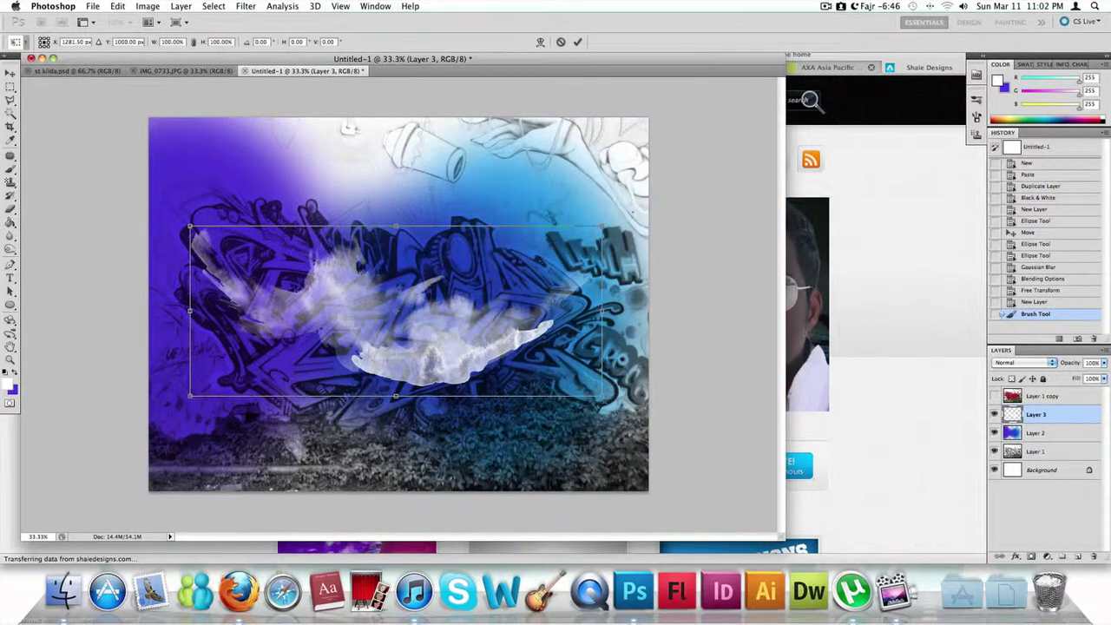
pyautogui.moveTo(603, 397); pyautogui.dragTo(787, 465)
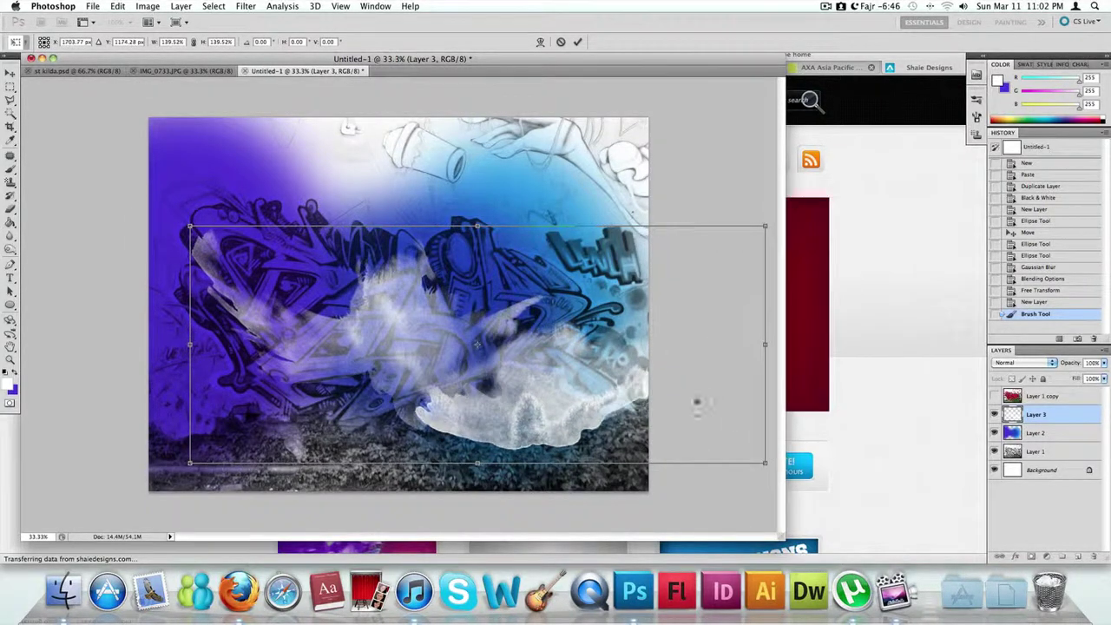
pyautogui.moveTo(650, 392); pyautogui.dragTo(598, 337)
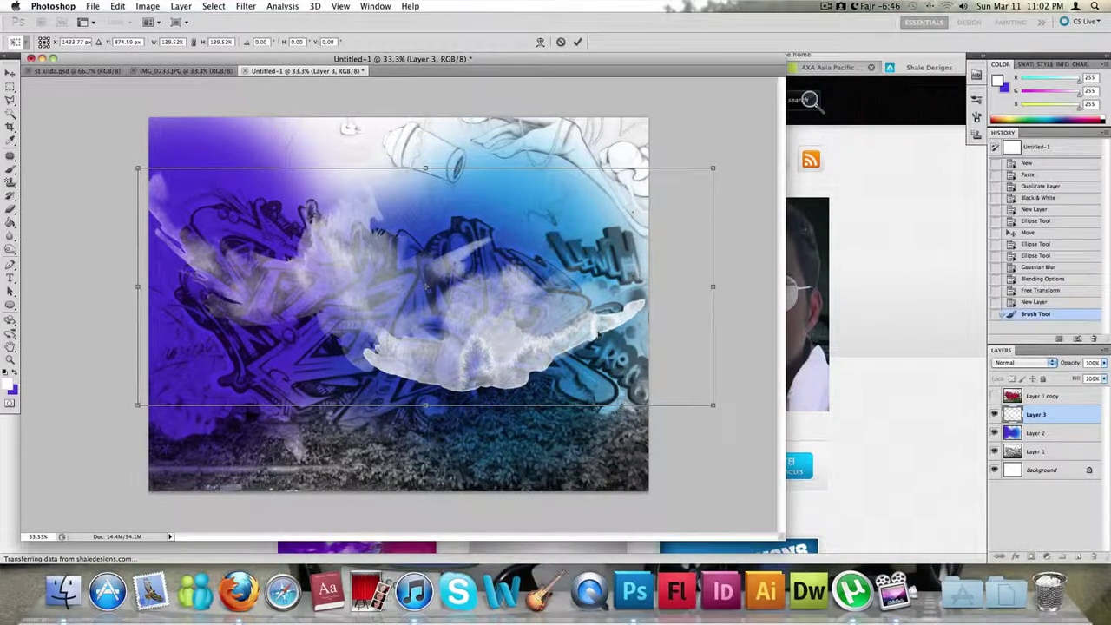
pyautogui.hotkey('shift', 'Right')
pyautogui.hotkey('shift', 'Right')
pyautogui.press('Right')
pyautogui.hotkey('shift', 'Up')
pyautogui.press('Return')
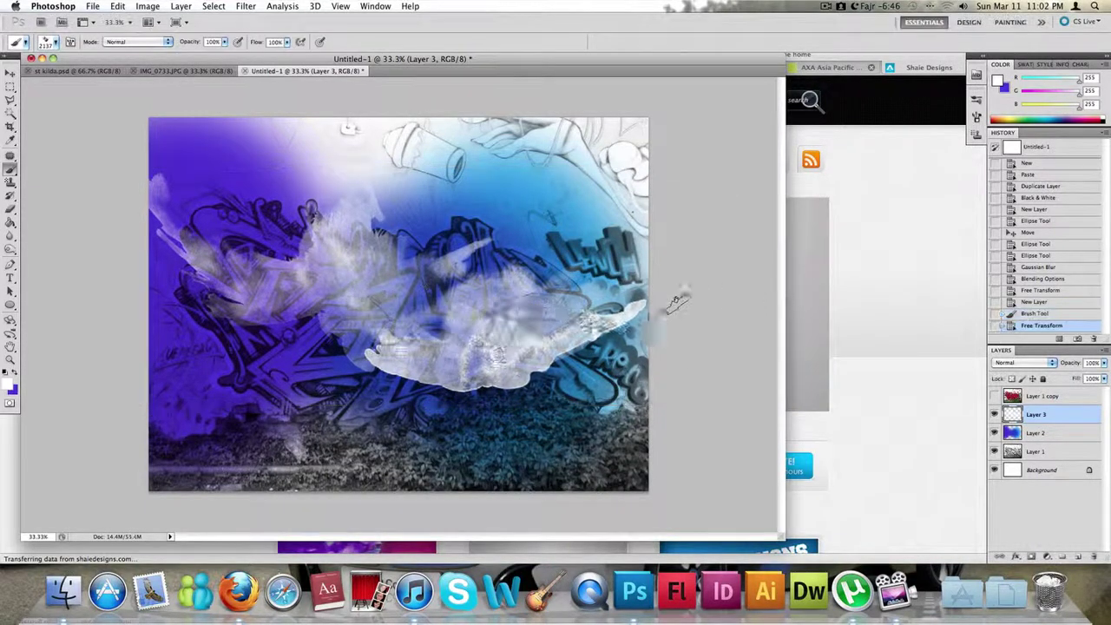
# - Clip Layer 3 to Layer 2 with a clipping mask, undo it for comparison and create the mask again
pyautogui.rightClick(1060, 418)
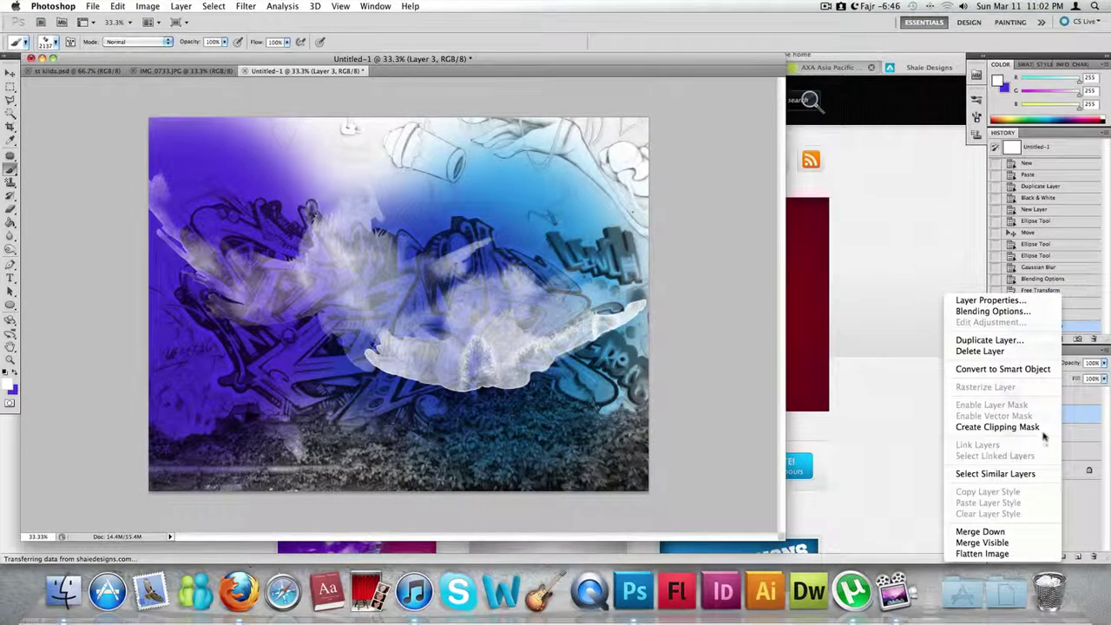
pyautogui.click(1044, 430)
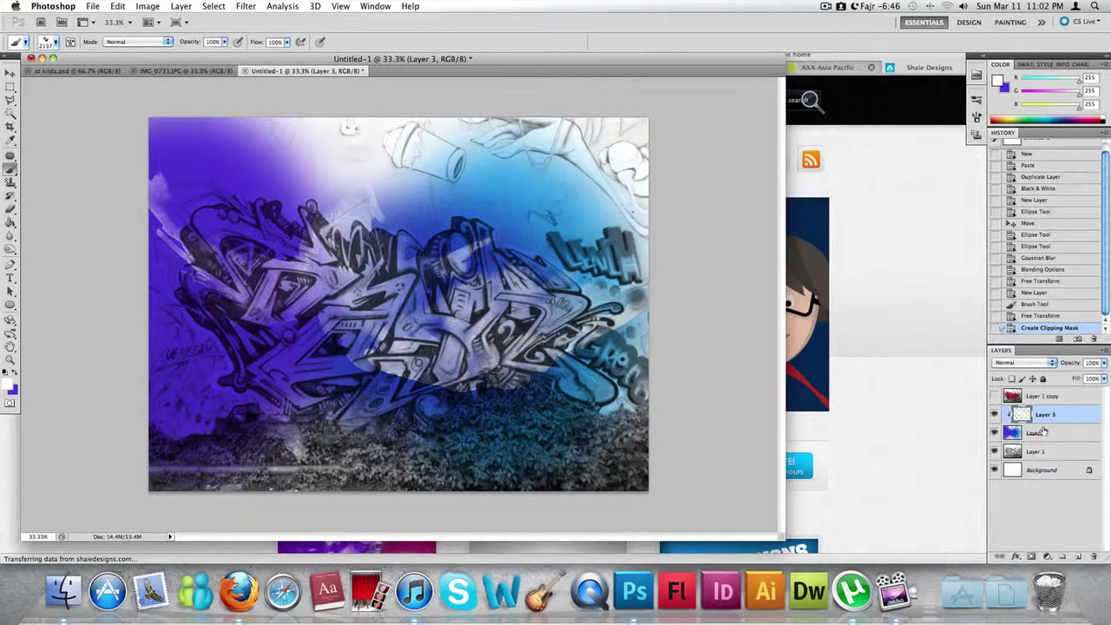
pyautogui.press('super+z')
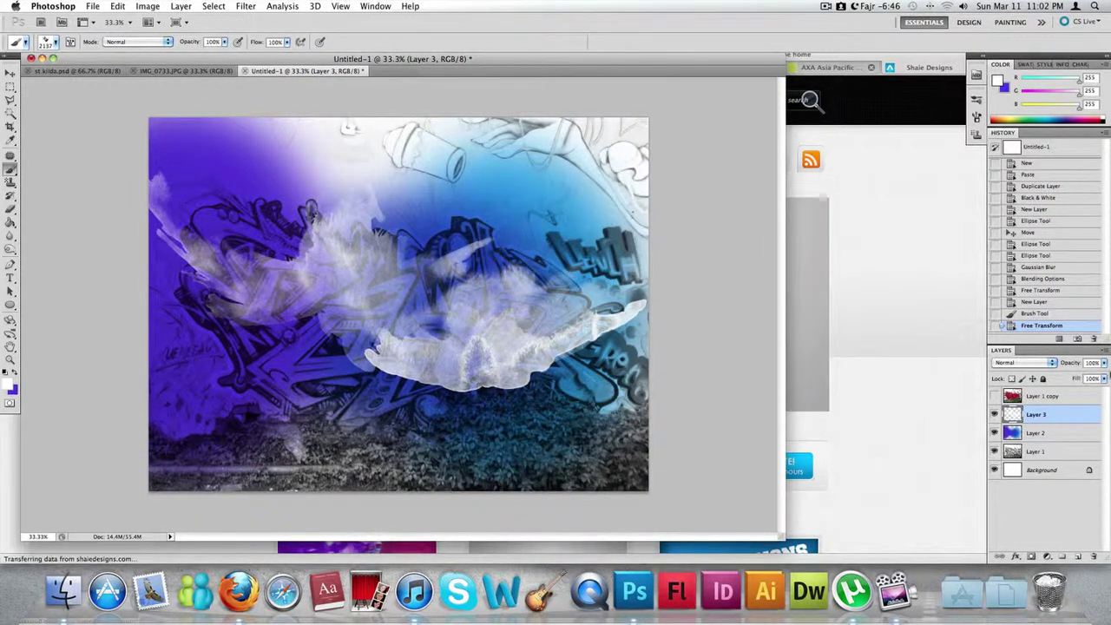
pyautogui.rightClick(1056, 414)
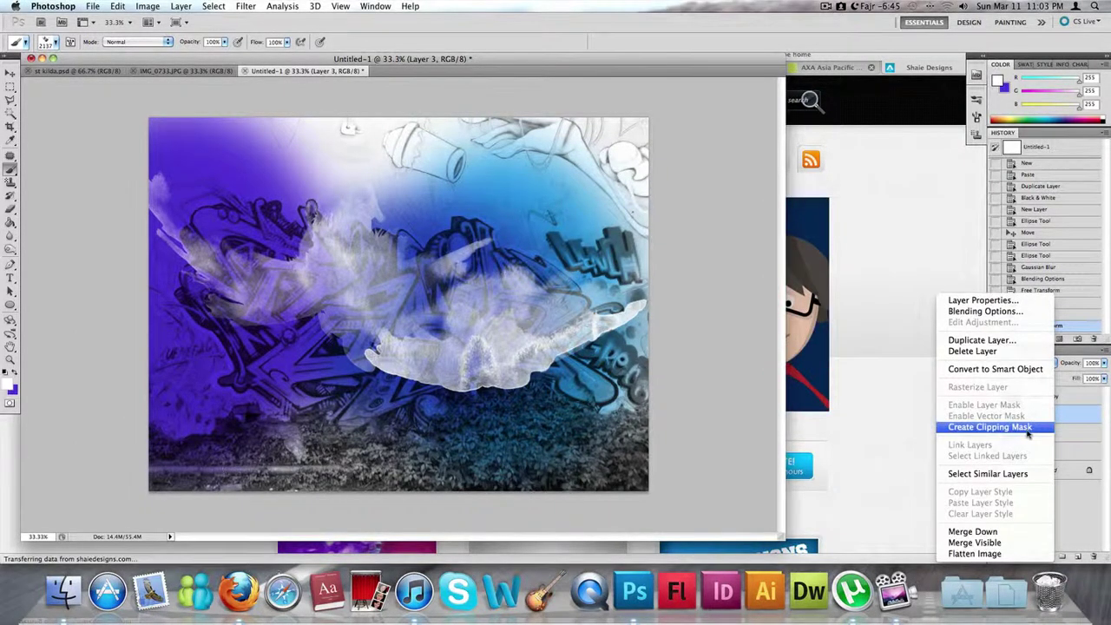
pyautogui.click(1028, 427)
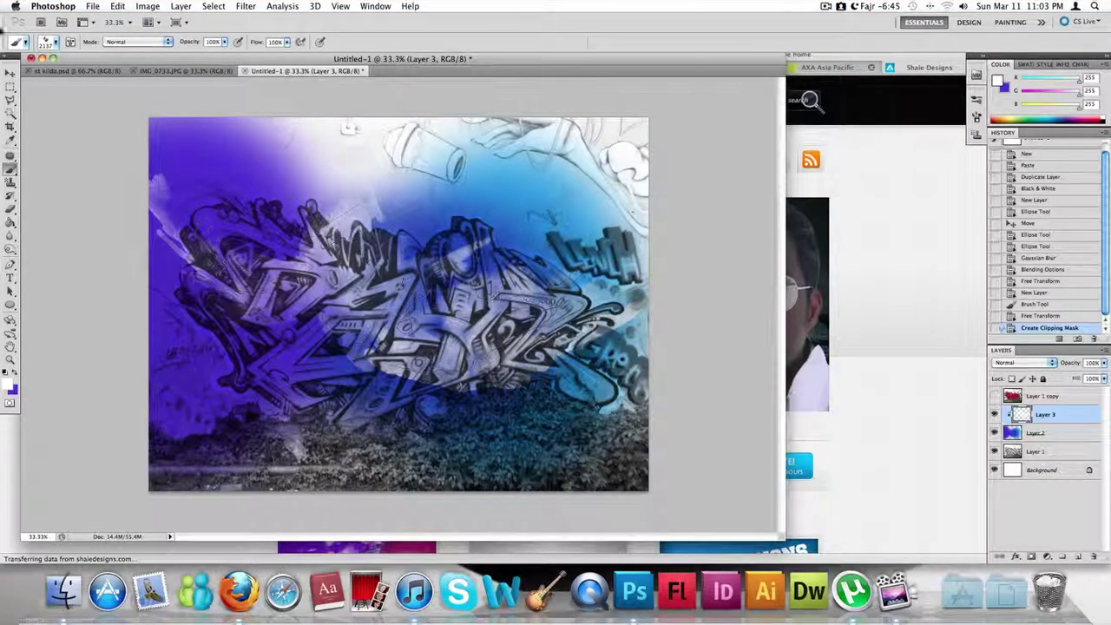
# - Add another new empty layer above the clipped Layer 3, with Normal mode and 100% opacity
pyautogui.press('m')
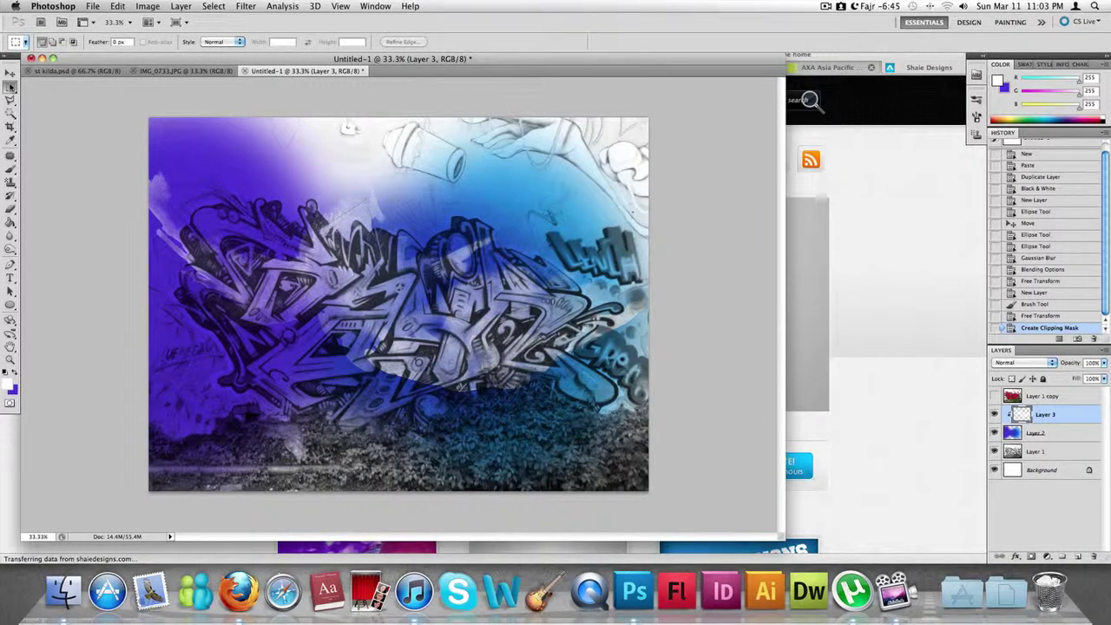
pyautogui.click(181, 6)
pyautogui.moveTo(199, 19)
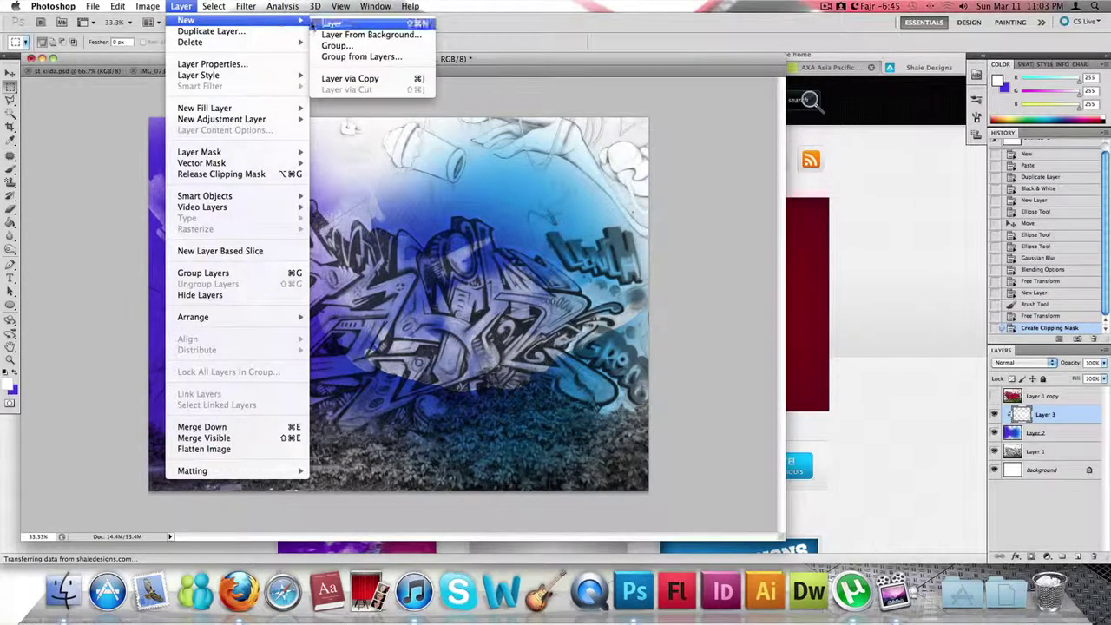
pyautogui.click(314, 25)
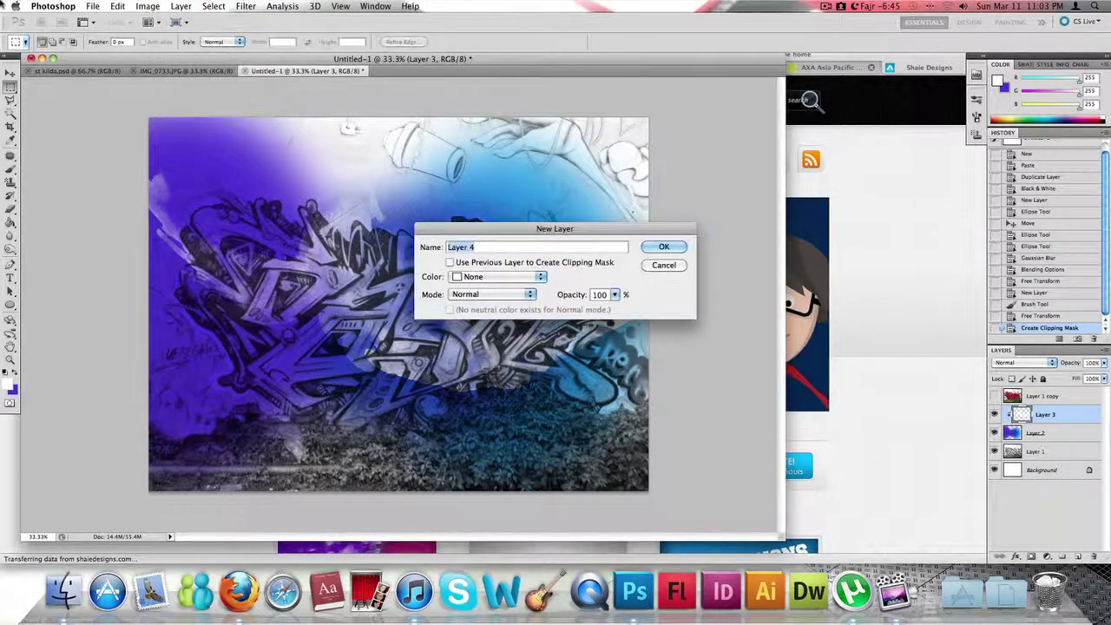
pyautogui.click(663, 246)
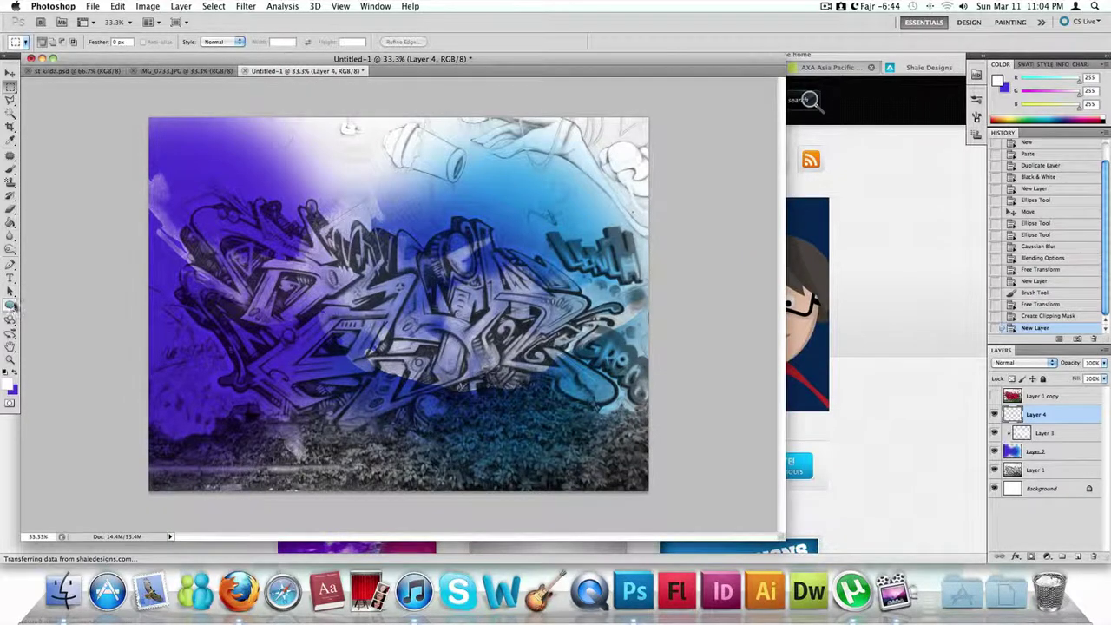
# - Draw a filled red rectangle (RGB 230, 11, 26) across the graffiti lettering on Layer 4 and nudge it slightly upward
pyautogui.click(11, 305)
pyautogui.click(12, 305)
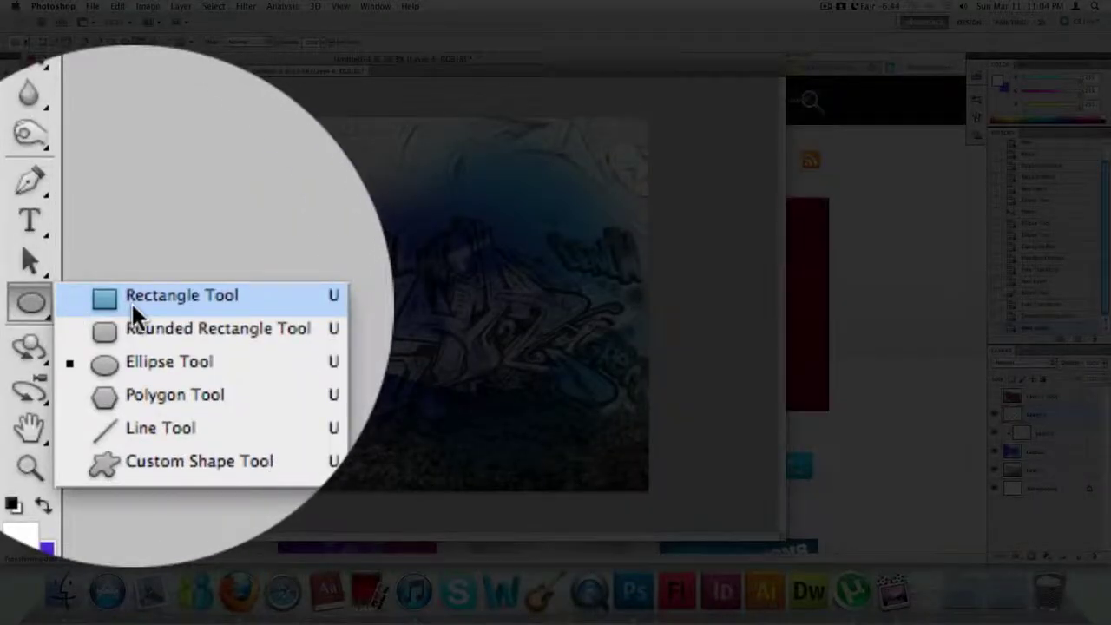
pyautogui.click(131, 301)
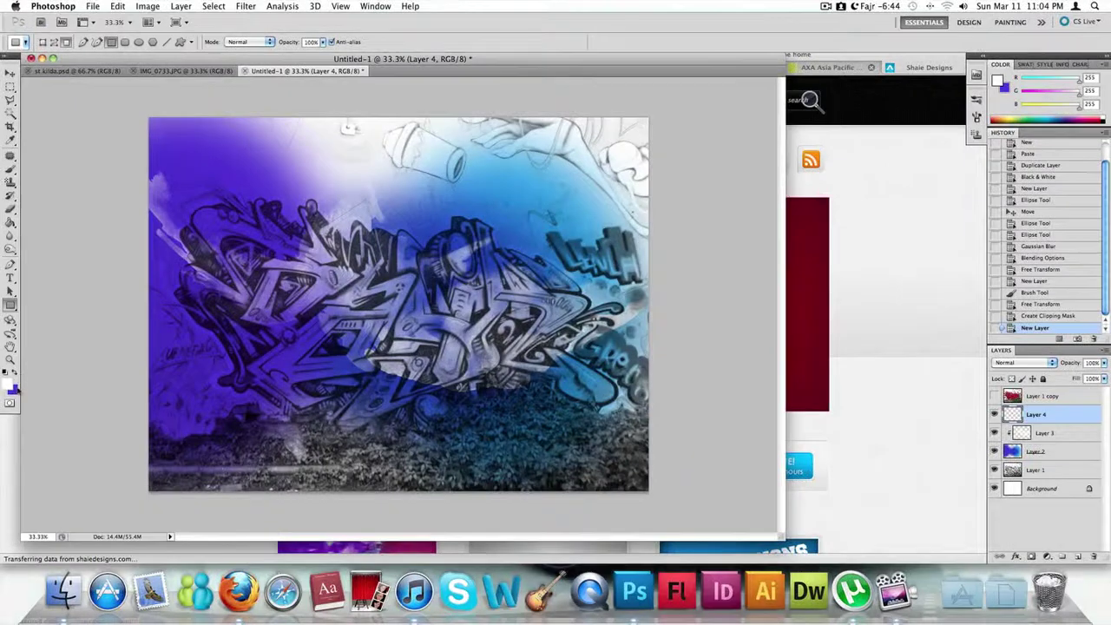
pyautogui.click(8, 387)
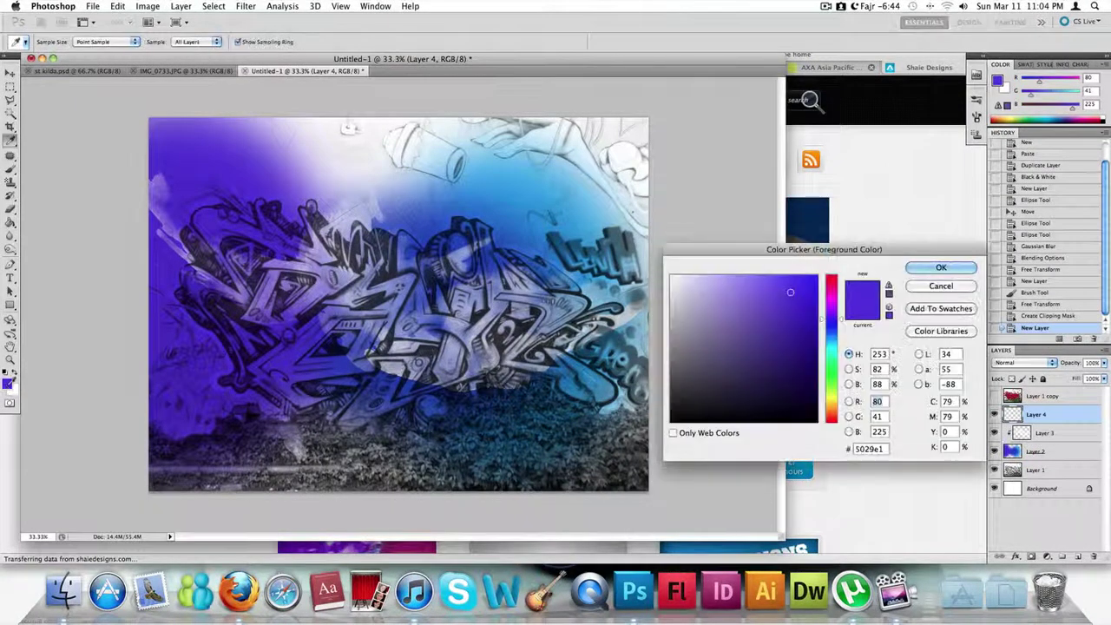
pyautogui.click(833, 280)
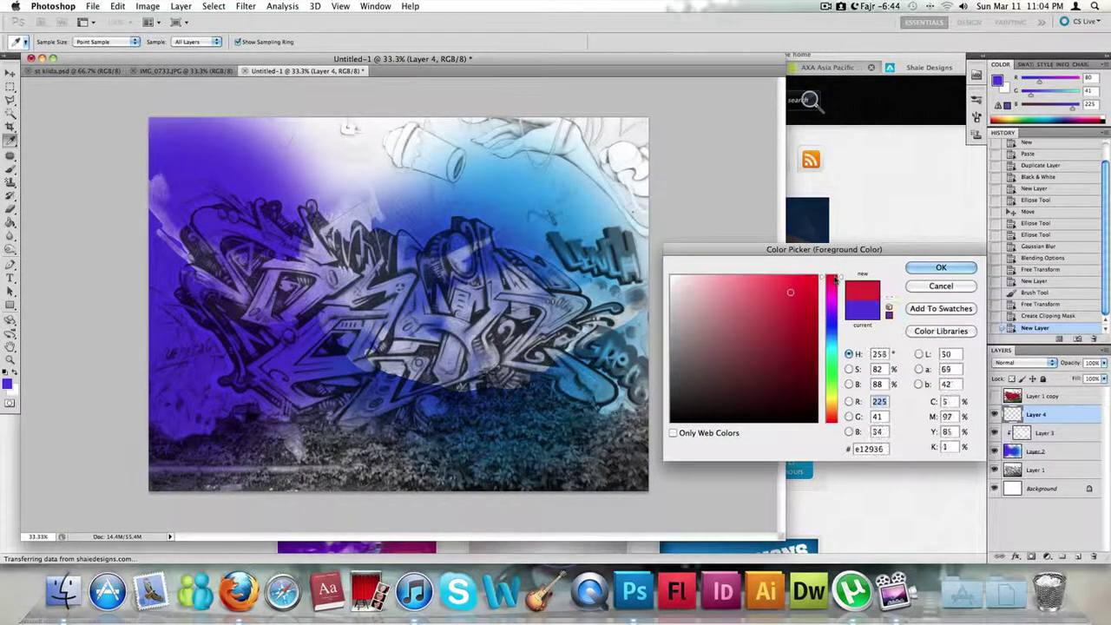
pyautogui.click(945, 267)
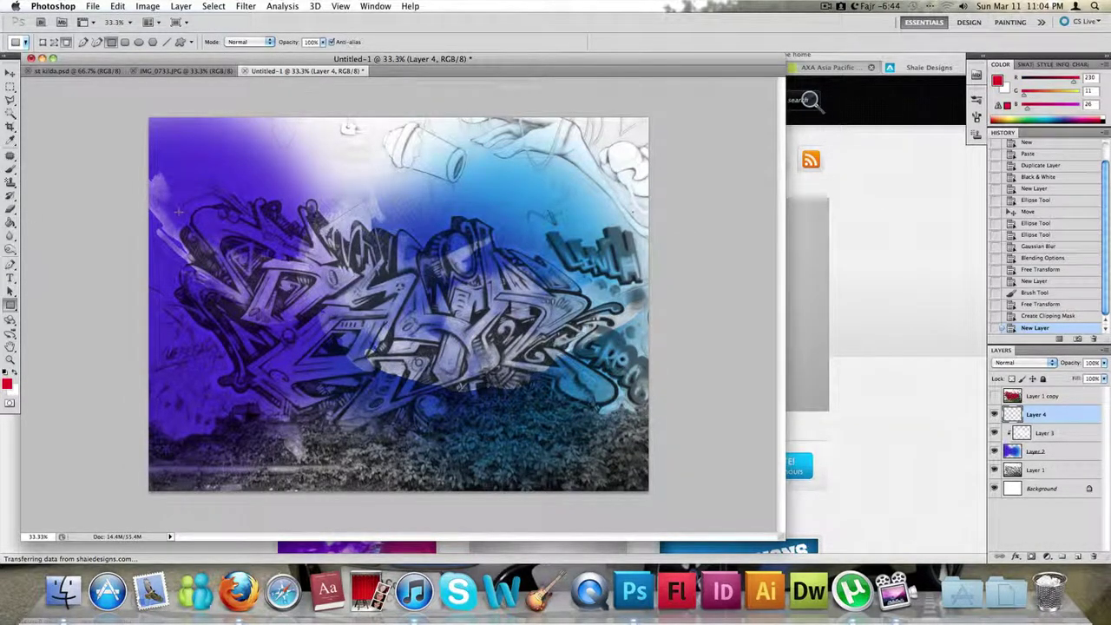
pyautogui.moveTo(172, 210); pyautogui.dragTo(639, 395)
pyautogui.press('v')
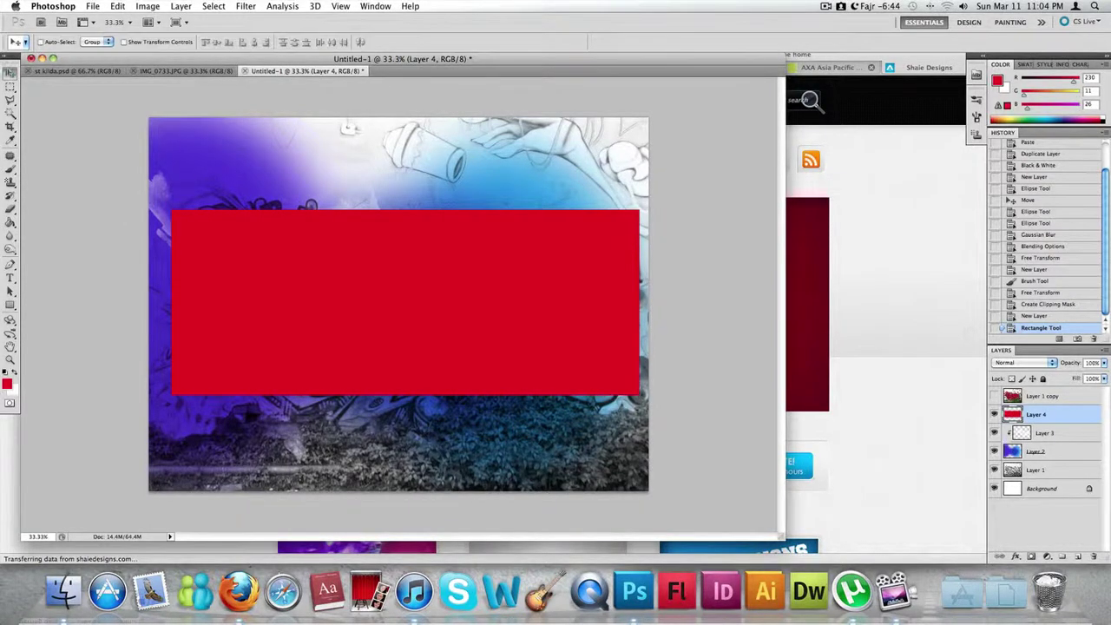
pyautogui.moveTo(550, 255)
pyautogui.mouseDown()
pyautogui.moveTo(541, 253)
pyautogui.moveTo(555, 253)
pyautogui.mouseUp()
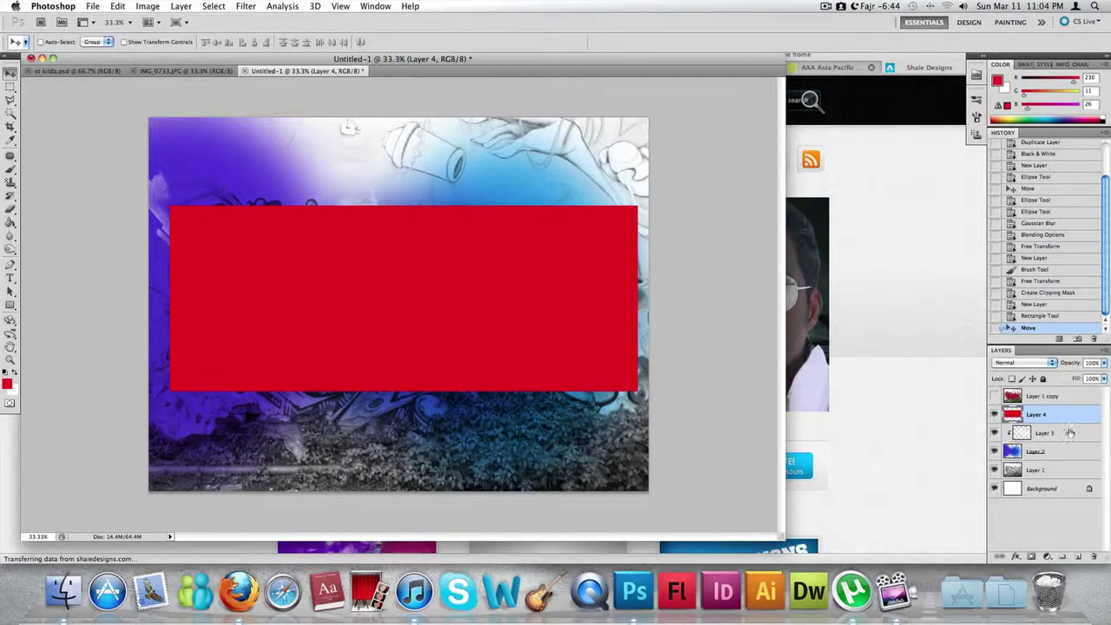
# - Compare the Multiply, Lighten, Color Dodge and Lighter Color blend modes on Layer 4 and set its blend mode to Overlay
pyautogui.rightClick(1067, 417)
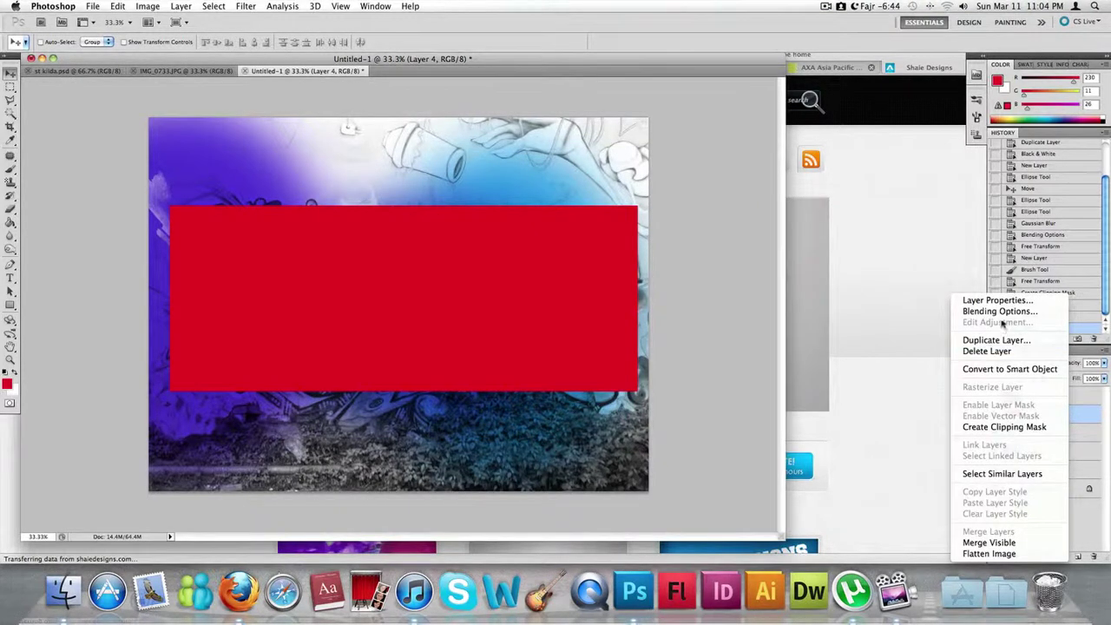
pyautogui.click(998, 311)
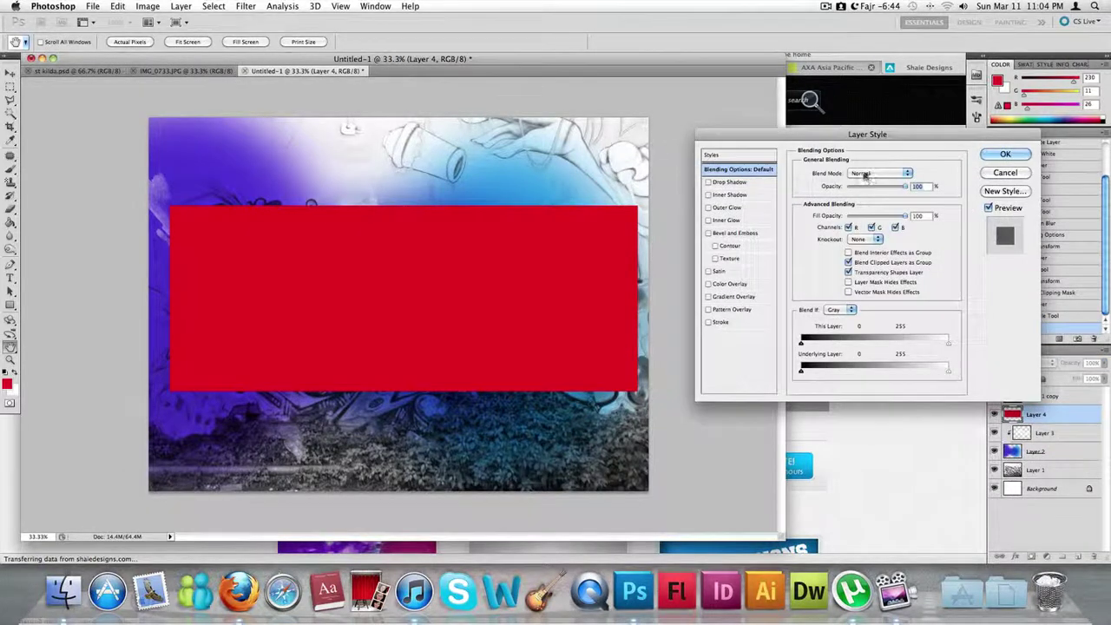
pyautogui.click(865, 175)
pyautogui.click(863, 202)
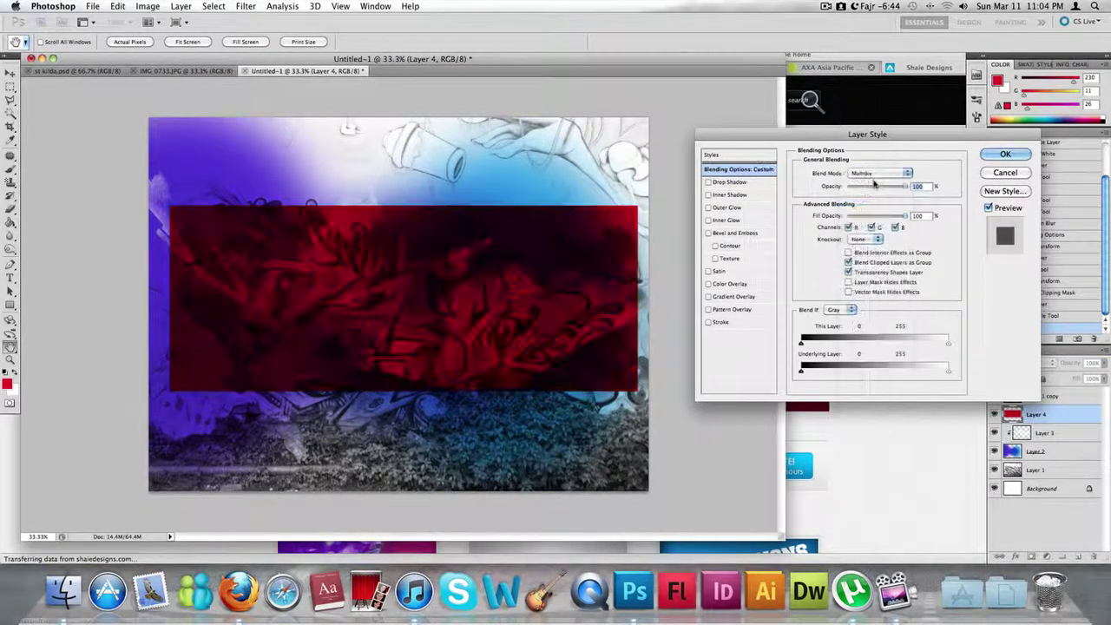
pyautogui.click(874, 173)
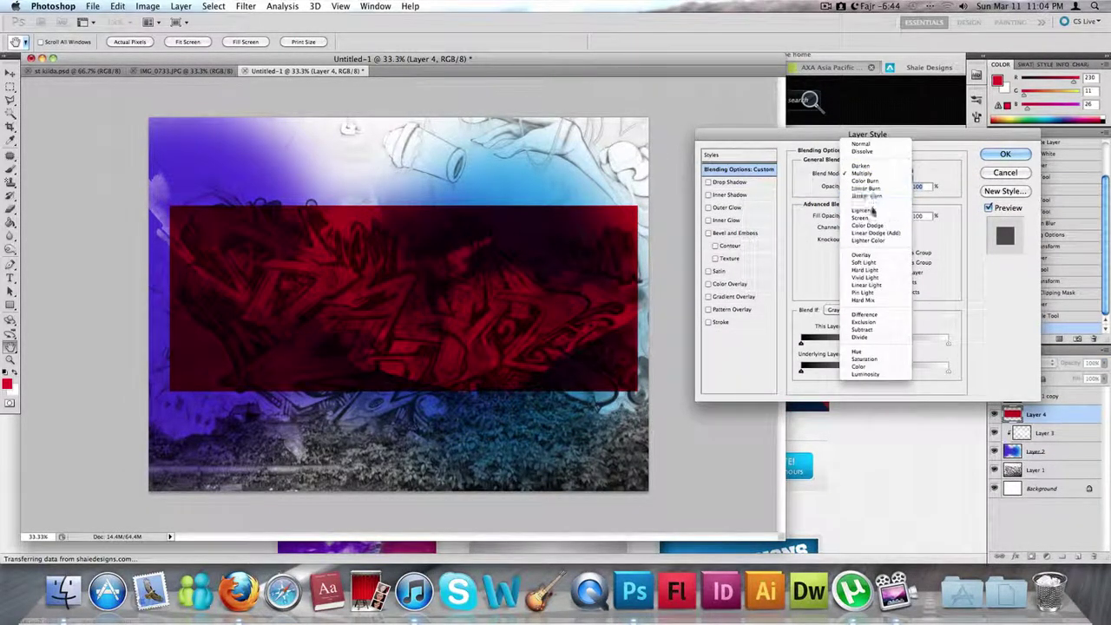
pyautogui.click(873, 212)
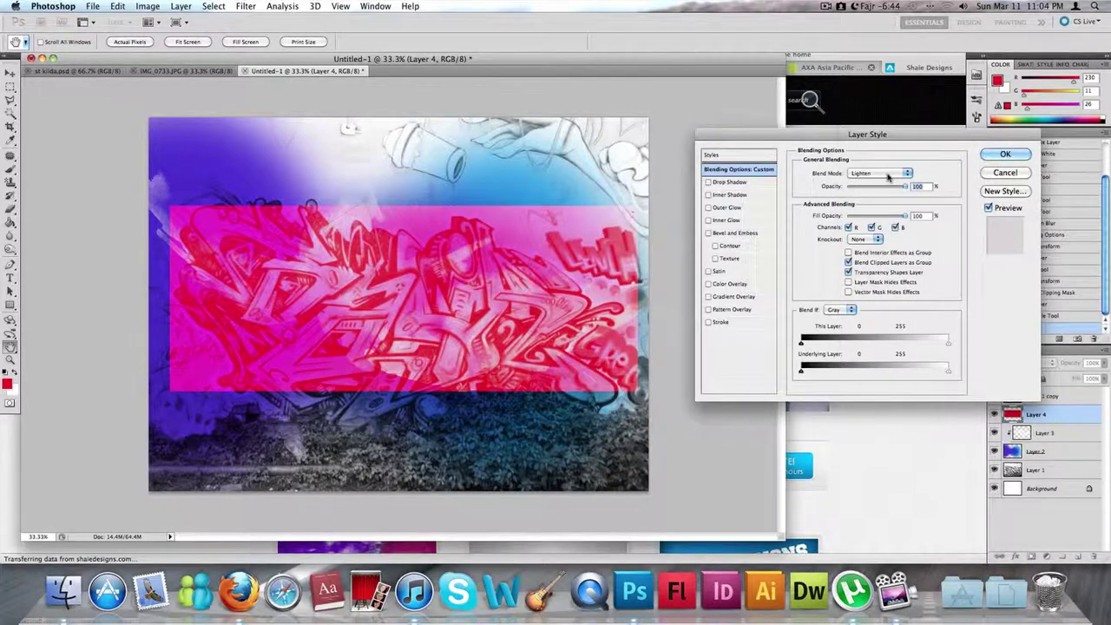
pyautogui.click(887, 175)
pyautogui.click(887, 189)
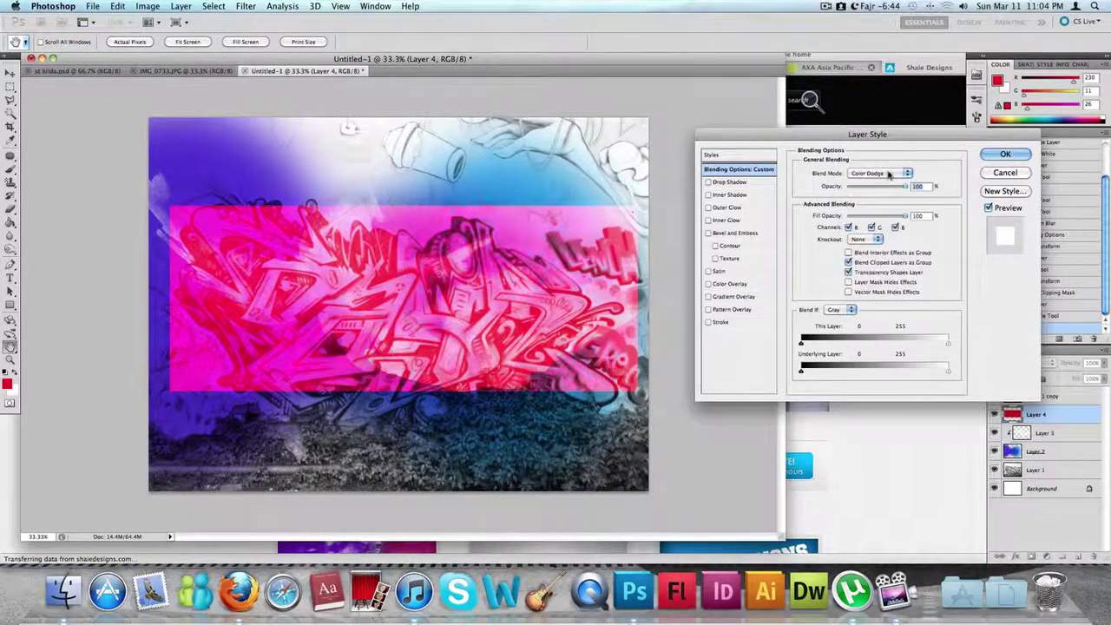
pyautogui.click(884, 174)
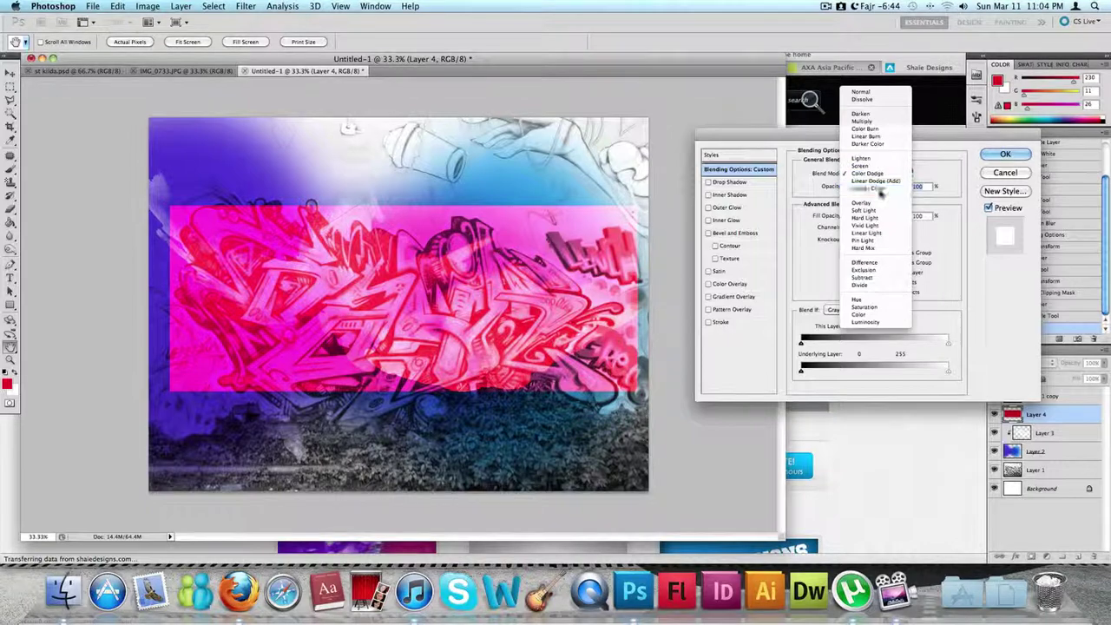
pyautogui.click(882, 187)
pyautogui.click(882, 174)
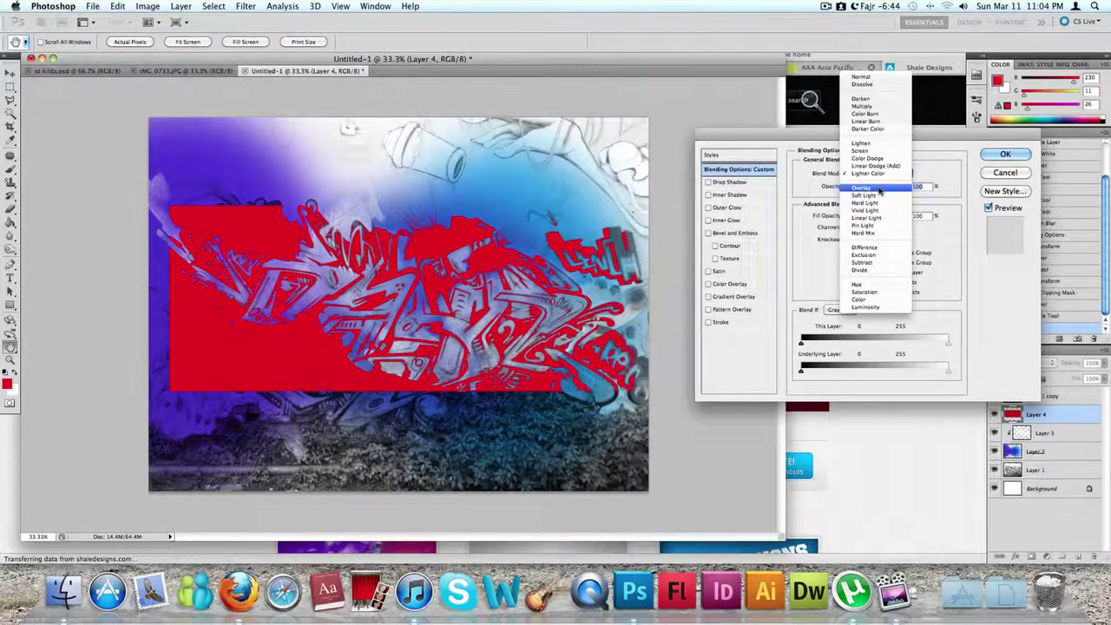
pyautogui.click(880, 188)
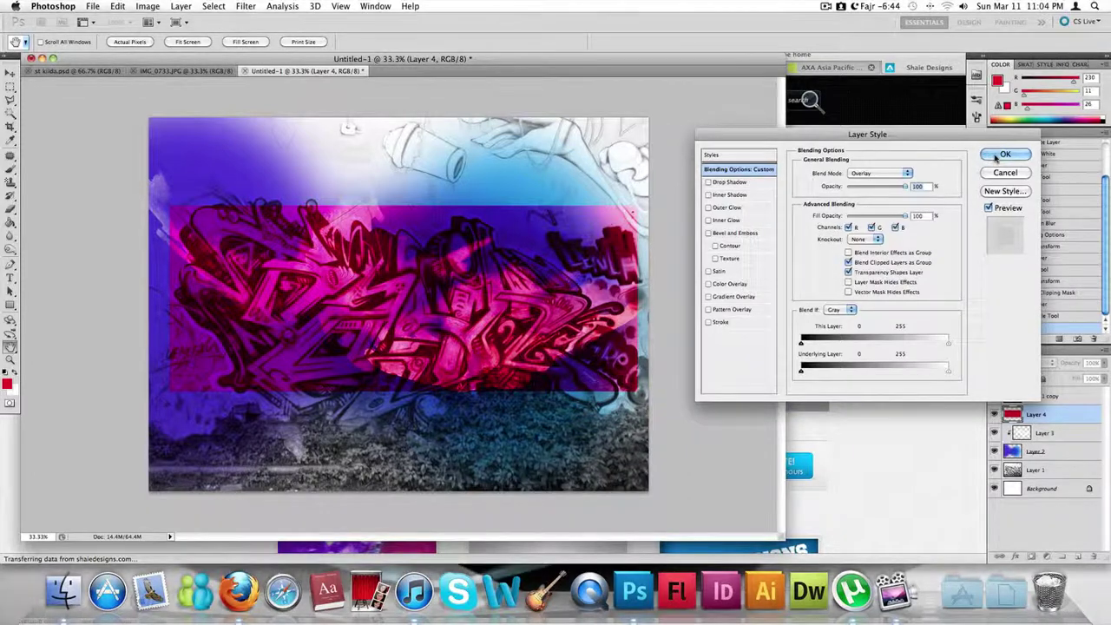
pyautogui.click(1004, 155)
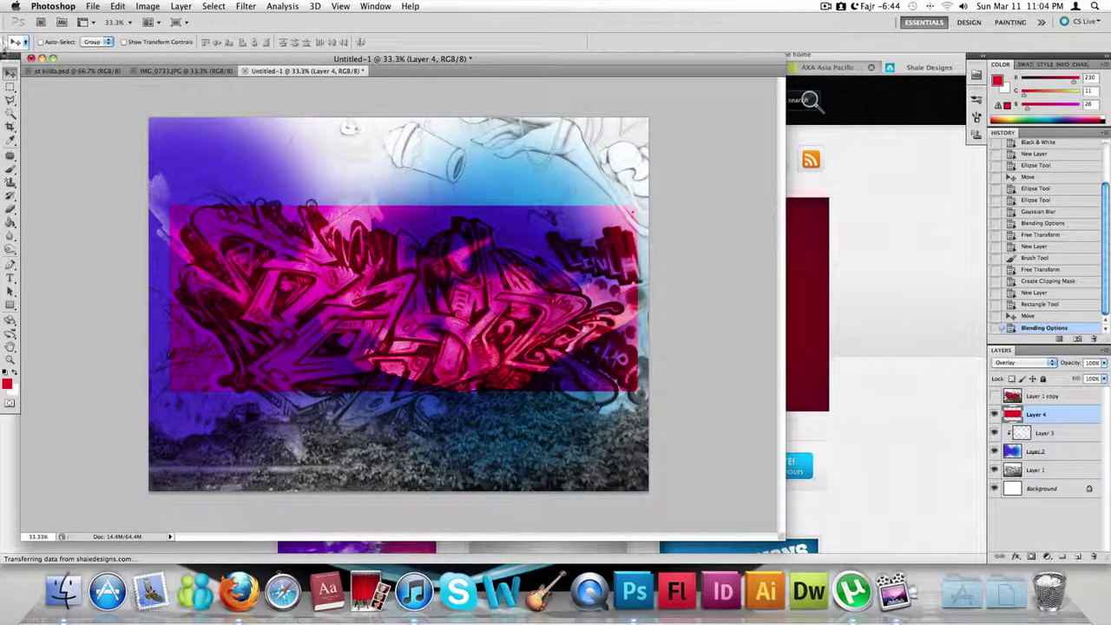
# - Reposition the red rectangle on Layer 4 and stretch it horizontally to about 111% so it spans the full canvas width
pyautogui.moveTo(549, 340); pyautogui.dragTo(534, 337)
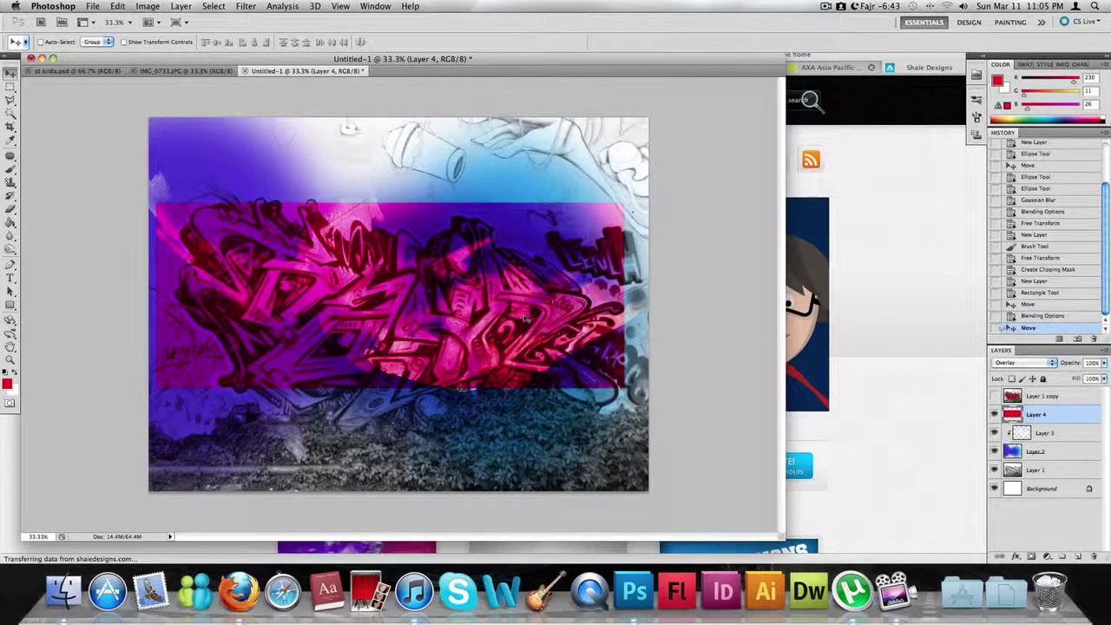
pyautogui.hotkey('ctrl', 't')
pyautogui.moveTo(623, 295); pyautogui.dragTo(660, 295)
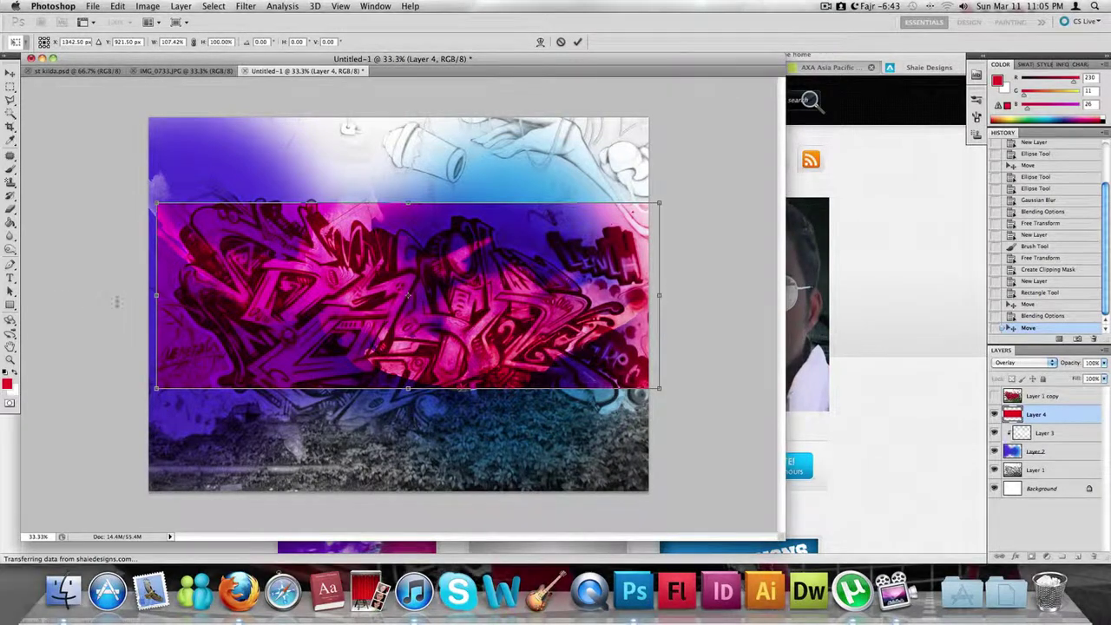
pyautogui.moveTo(156, 295); pyautogui.dragTo(139, 295)
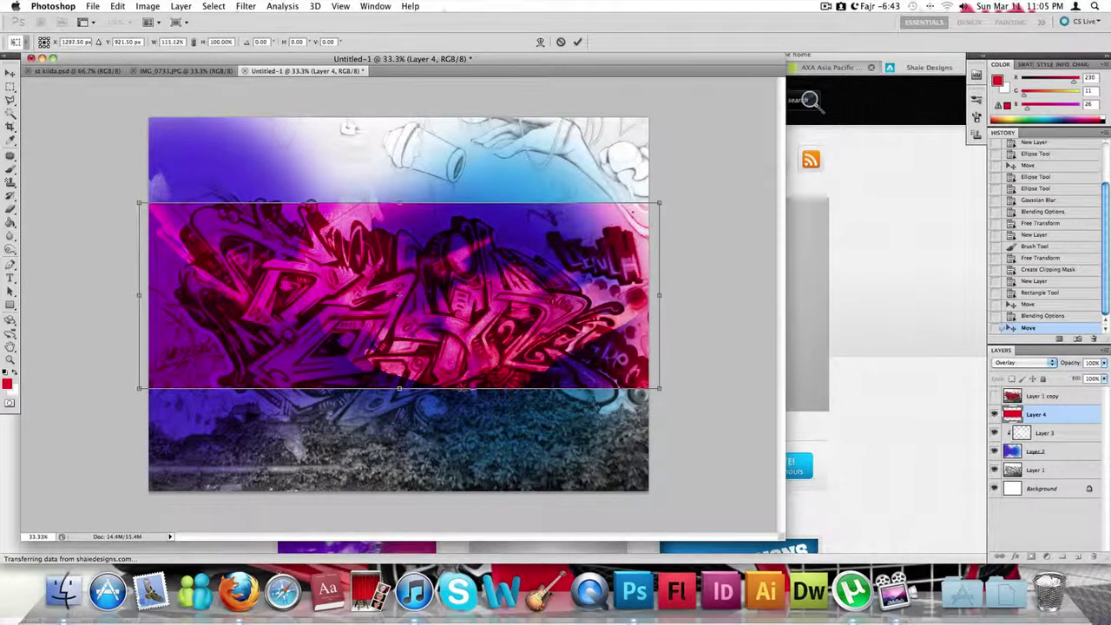
pyautogui.moveTo(447, 267); pyautogui.dragTo(447, 269)
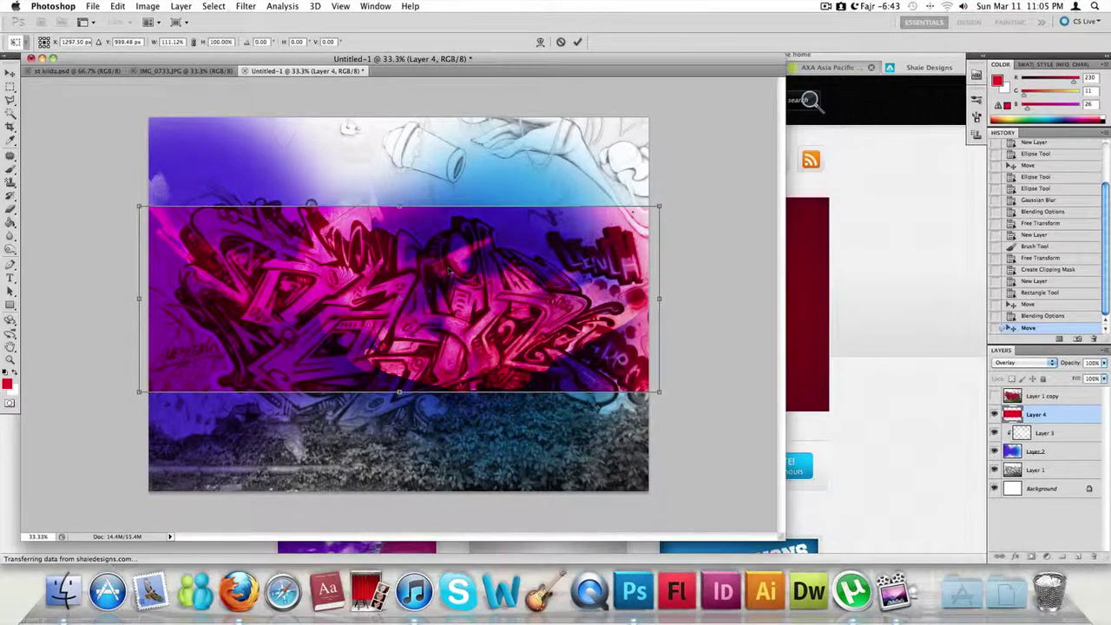
pyautogui.press('Return')
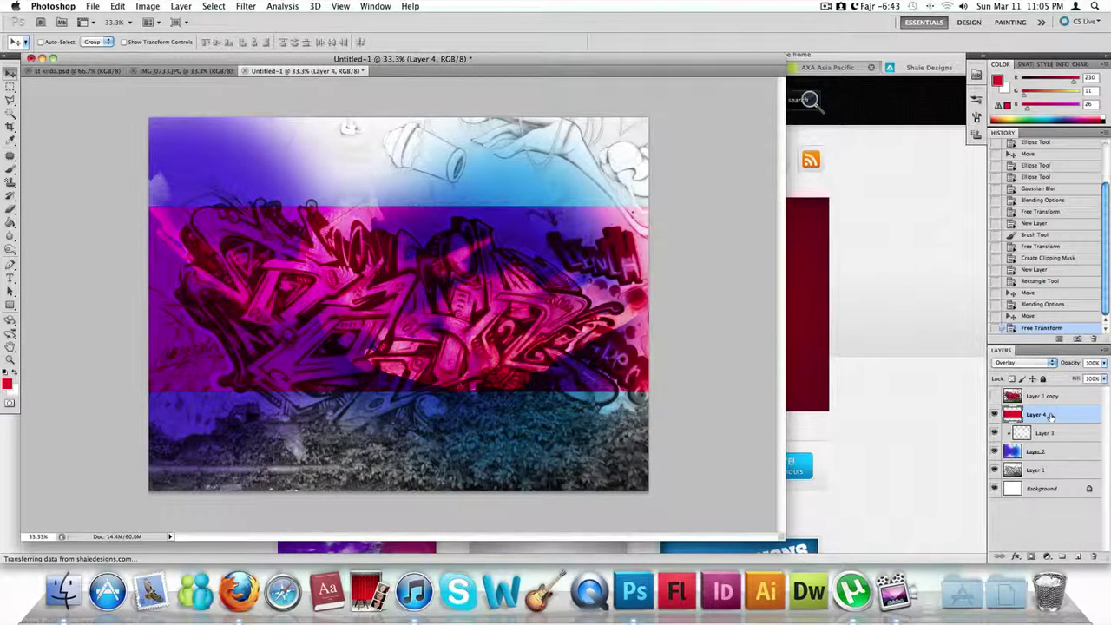
# - Try Layer 4 beneath Layer 2, undo the reordering, and stretch the red rectangle vertically until it covers the whole canvas
pyautogui.moveTo(1050, 416); pyautogui.dragTo(1052, 467)
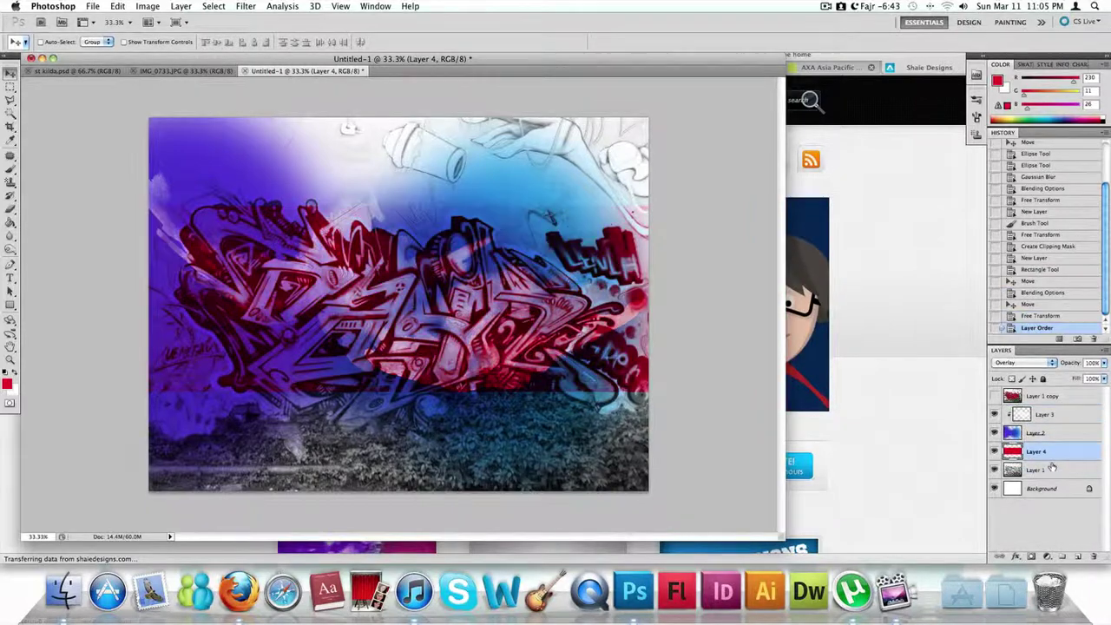
pyautogui.press('super+z')
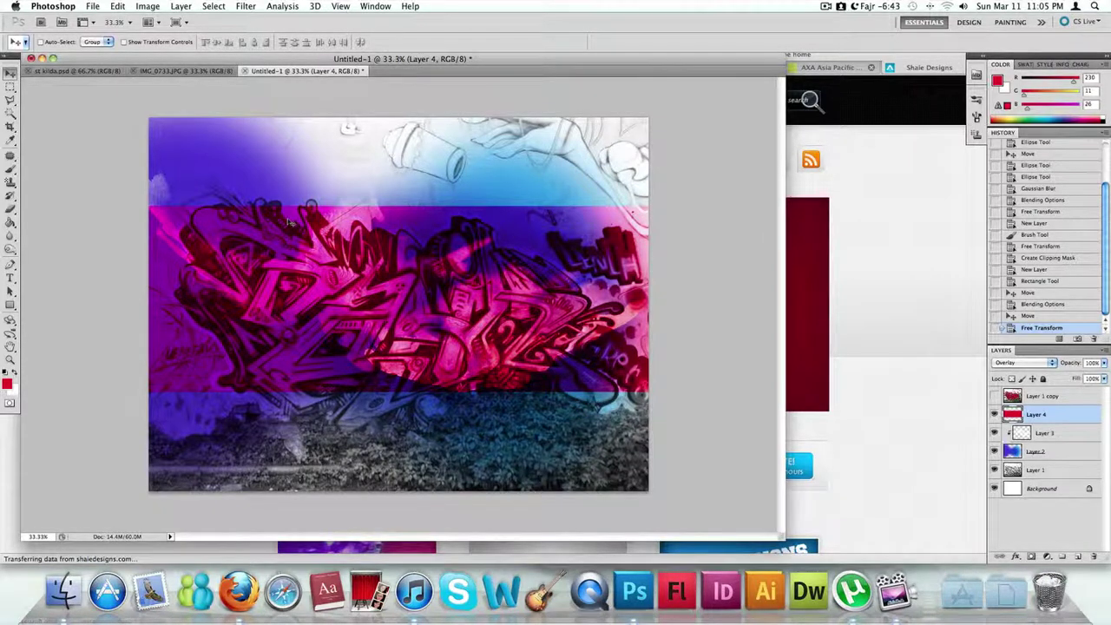
pyautogui.press('super+t')
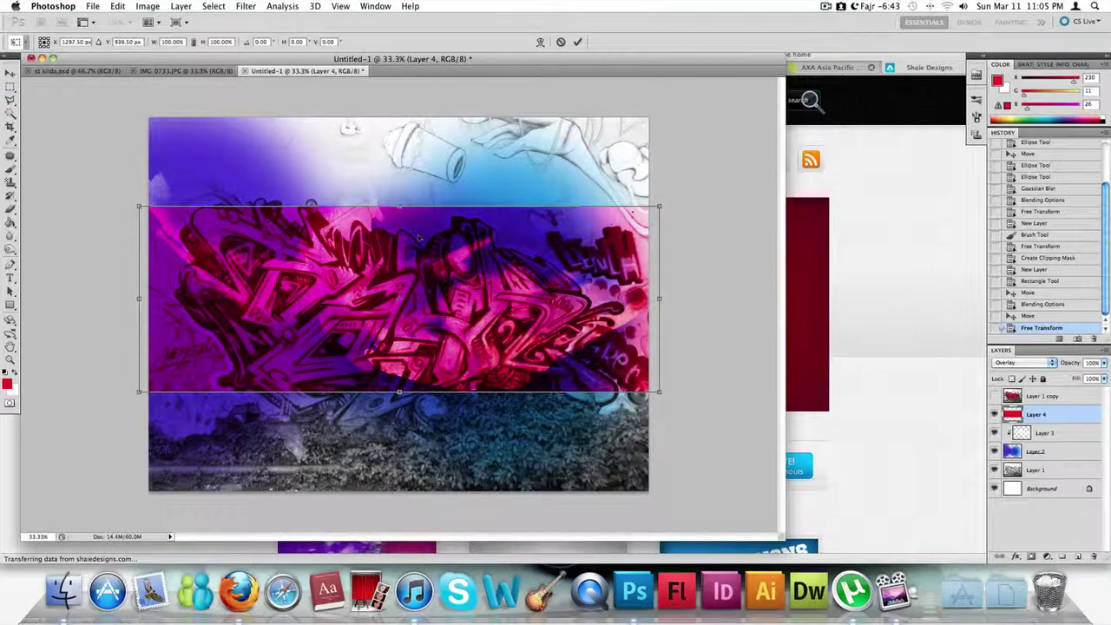
pyautogui.moveTo(400, 206); pyautogui.dragTo(399, 115)
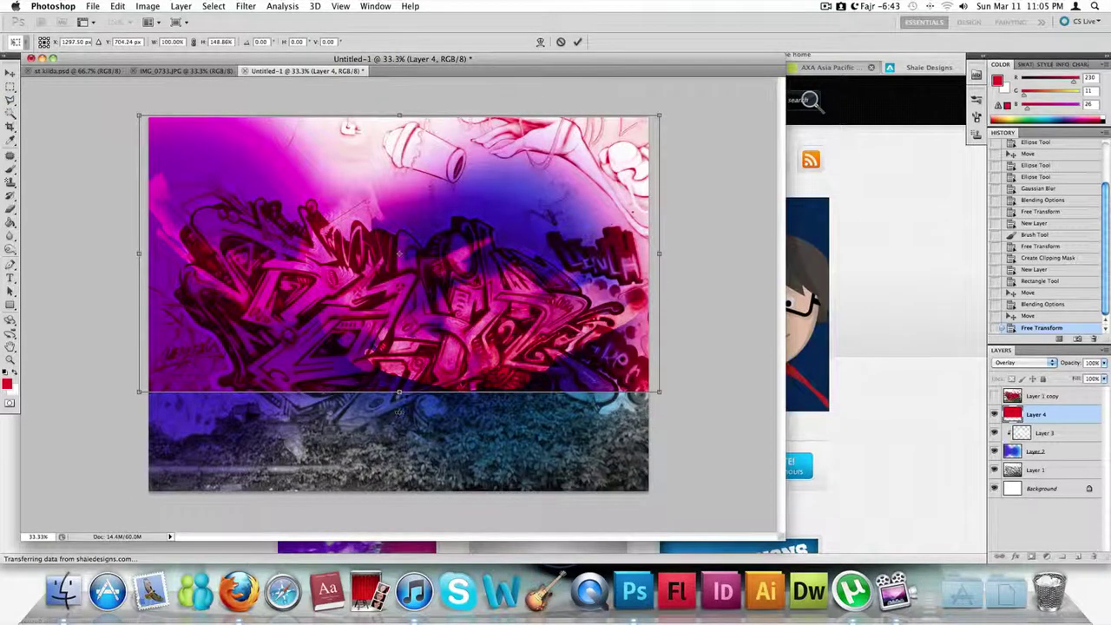
pyautogui.moveTo(399, 392); pyautogui.dragTo(399, 493)
pyautogui.press('Return')
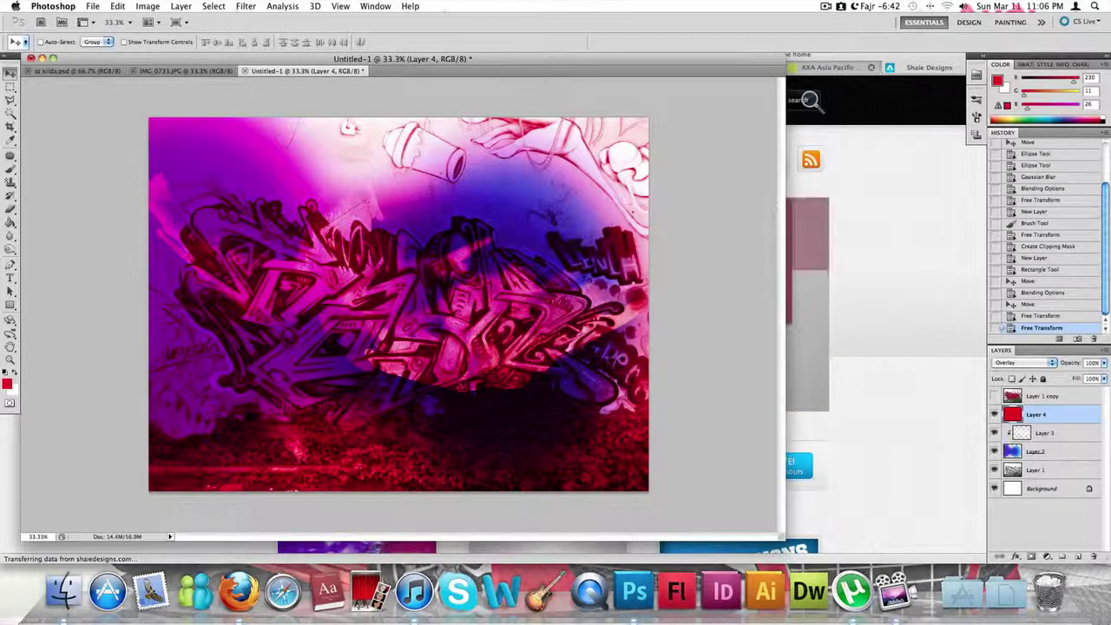
# - Switch to Firefox, open the Tutorial Materials category on shaiedesigns.com and look through its free downloads
pyautogui.click(858, 171)
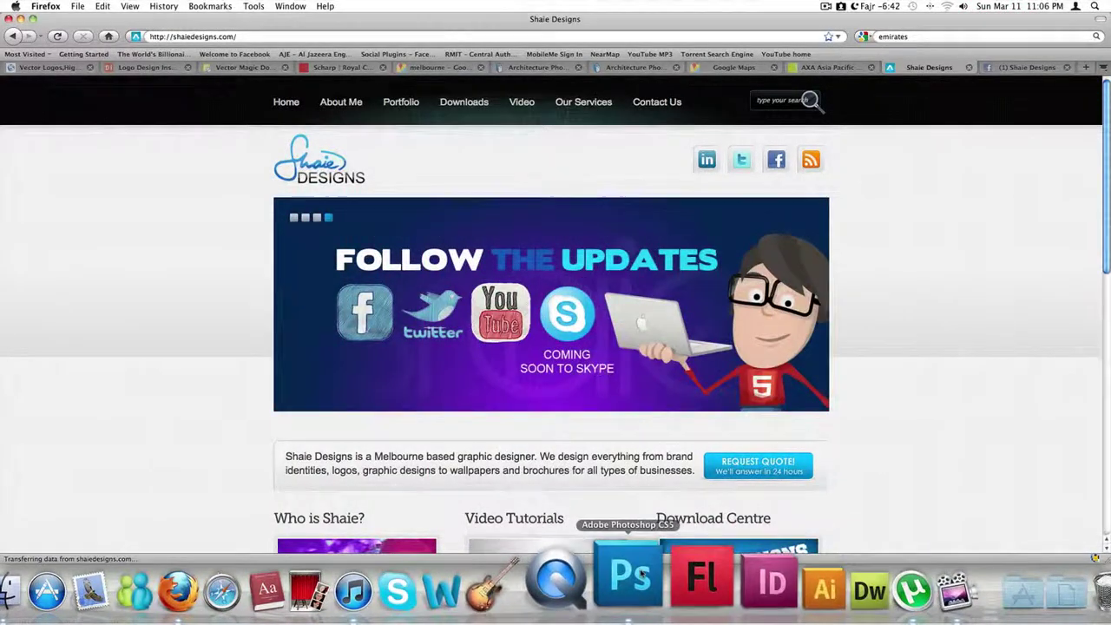
pyautogui.click(631, 576)
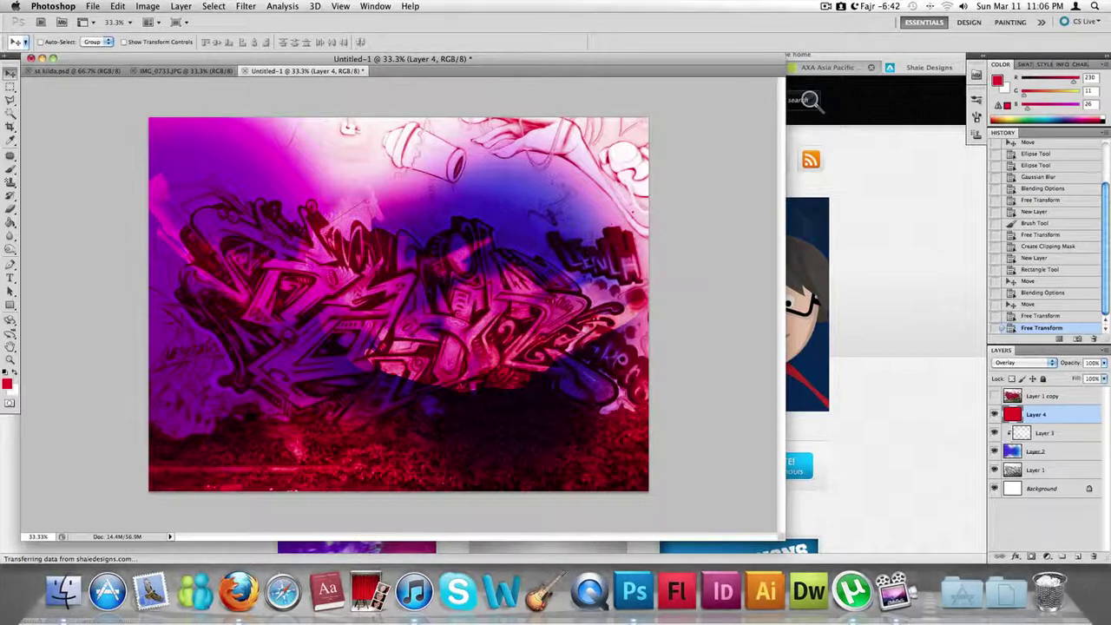
pyautogui.click(905, 182)
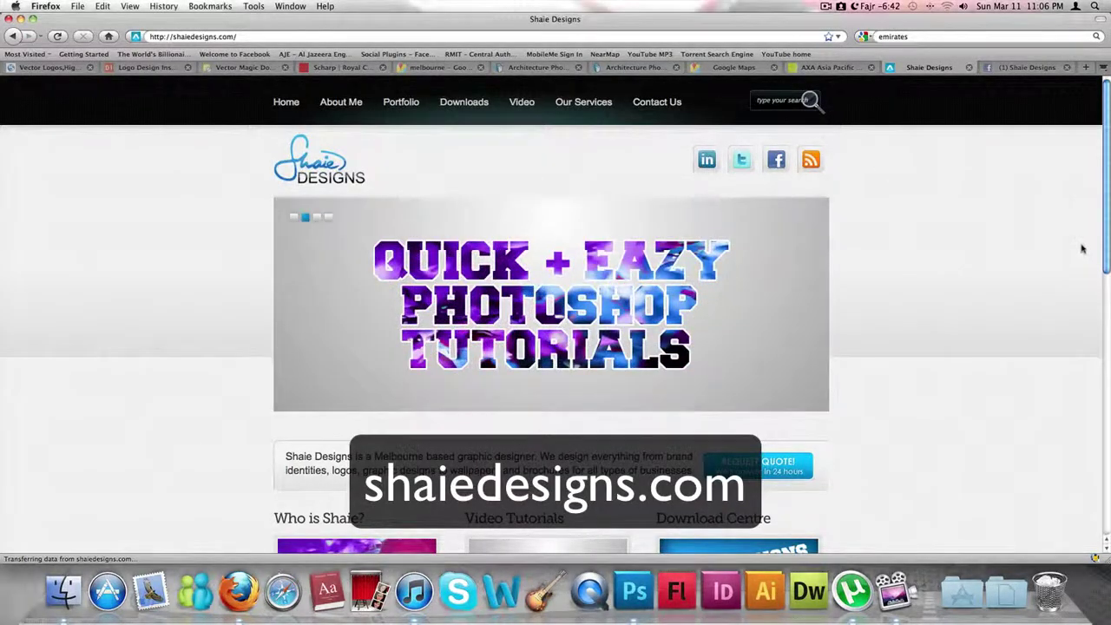
pyautogui.moveTo(521, 97)
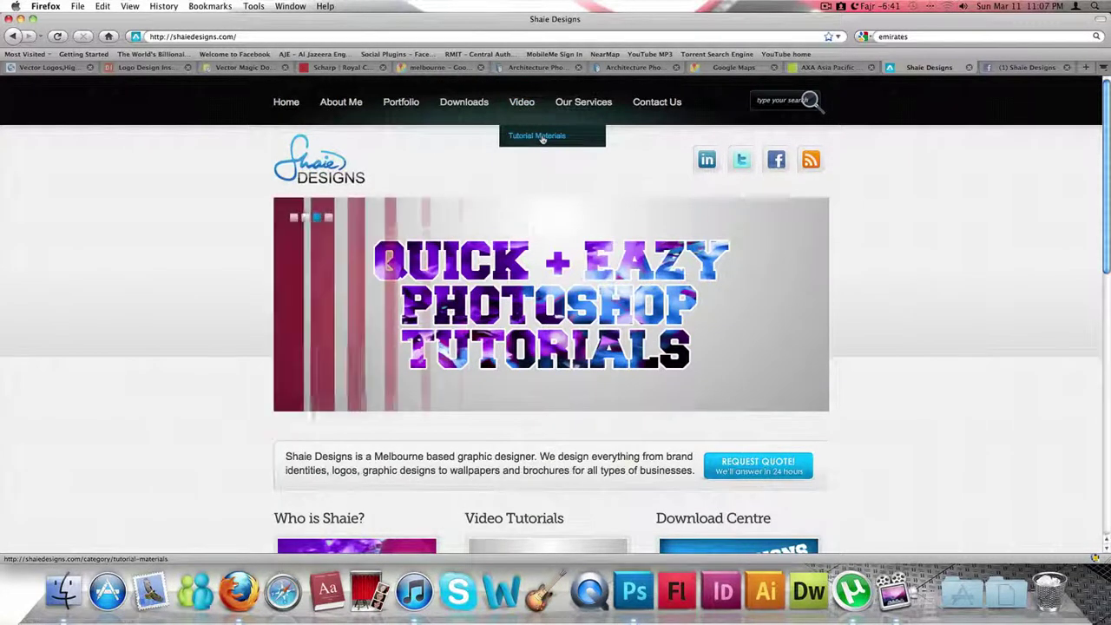
pyautogui.click(542, 137)
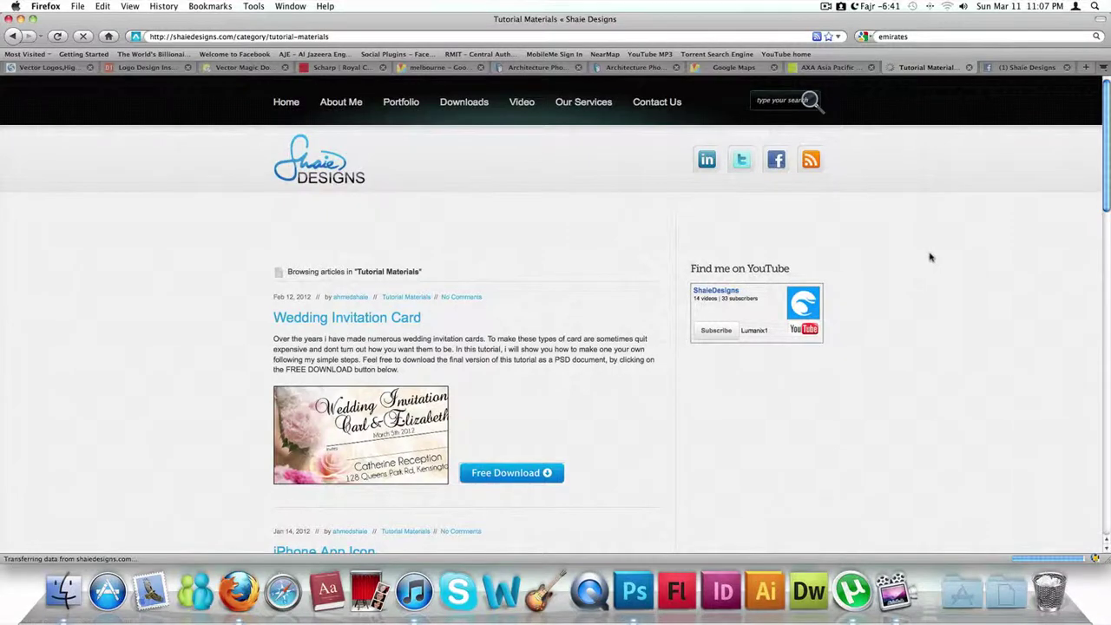
pyautogui.scroll(-3, 930, 257)
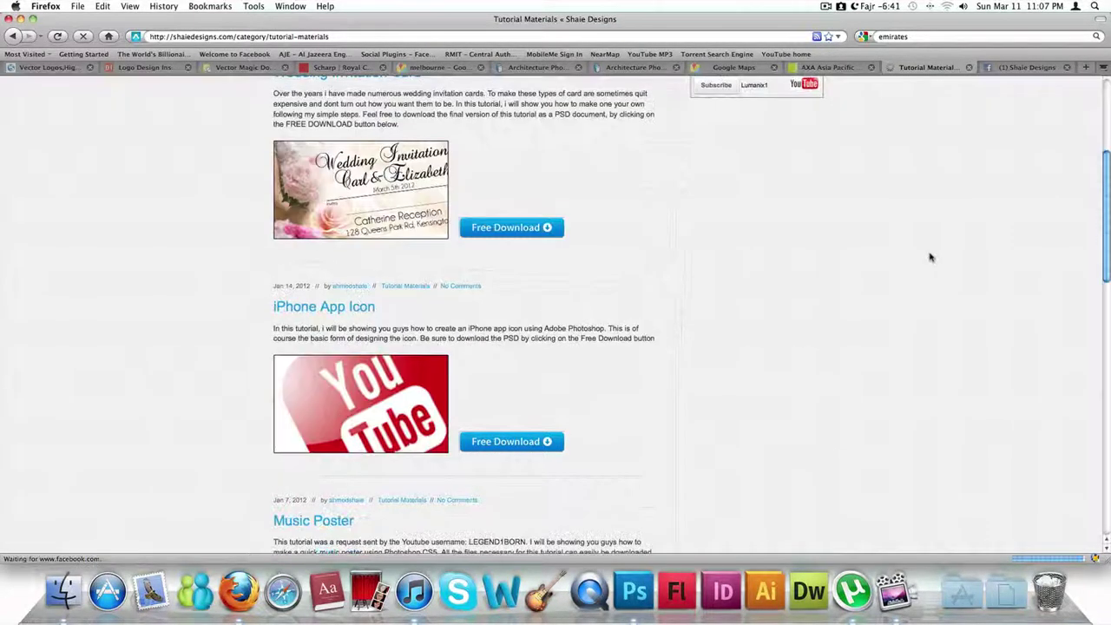
pyautogui.scroll(-5, 538, 258)
pyautogui.scroll(-5, 538, 258)
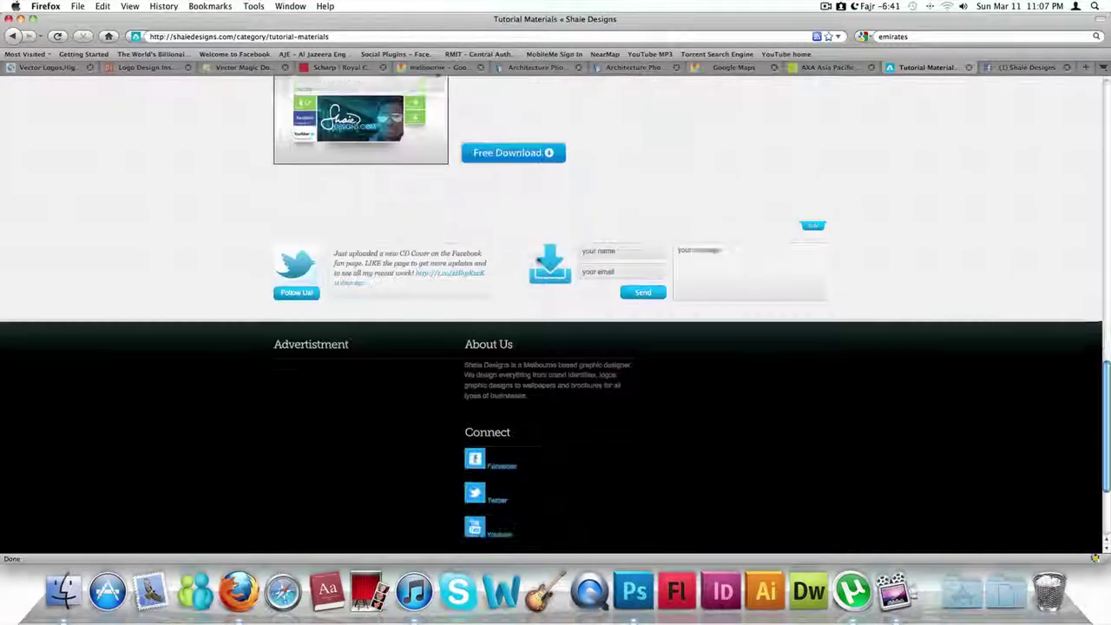
pyautogui.scroll(15, 536, 258)
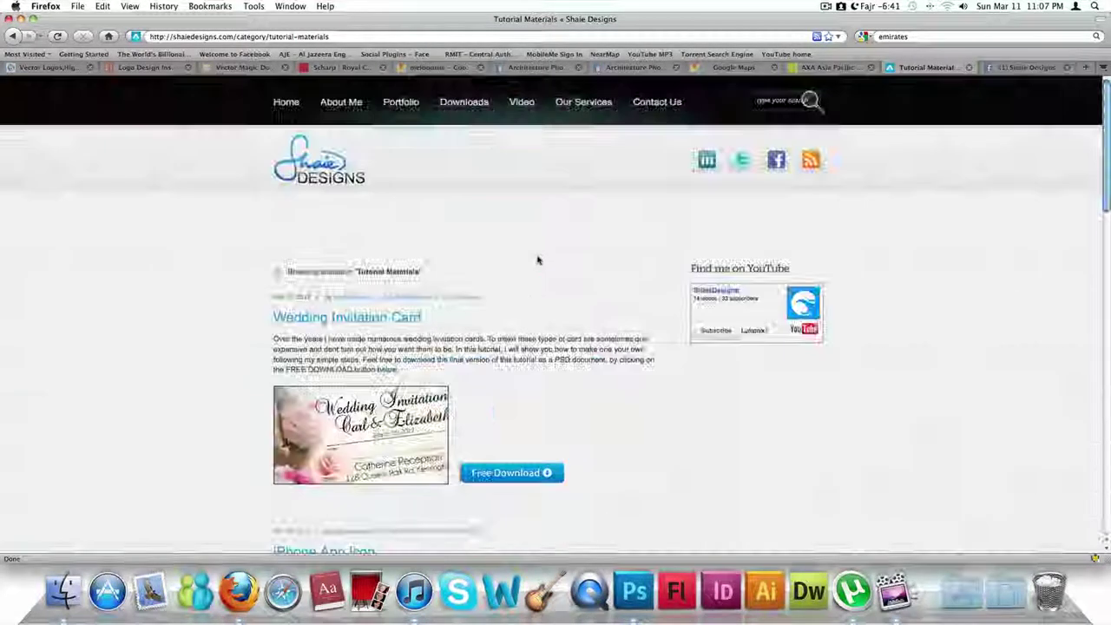
# - Open the Shaie Designs Facebook page and look through its wall posts, artwork photos and tutorial video announcements
pyautogui.click(1019, 68)
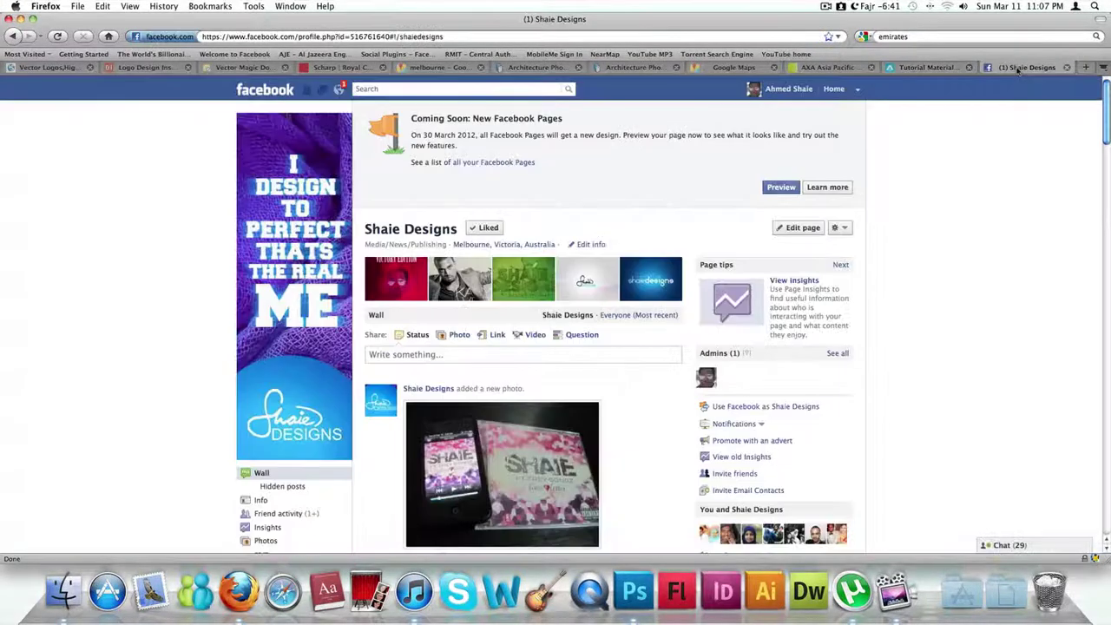
pyautogui.scroll(-5, 1011, 139)
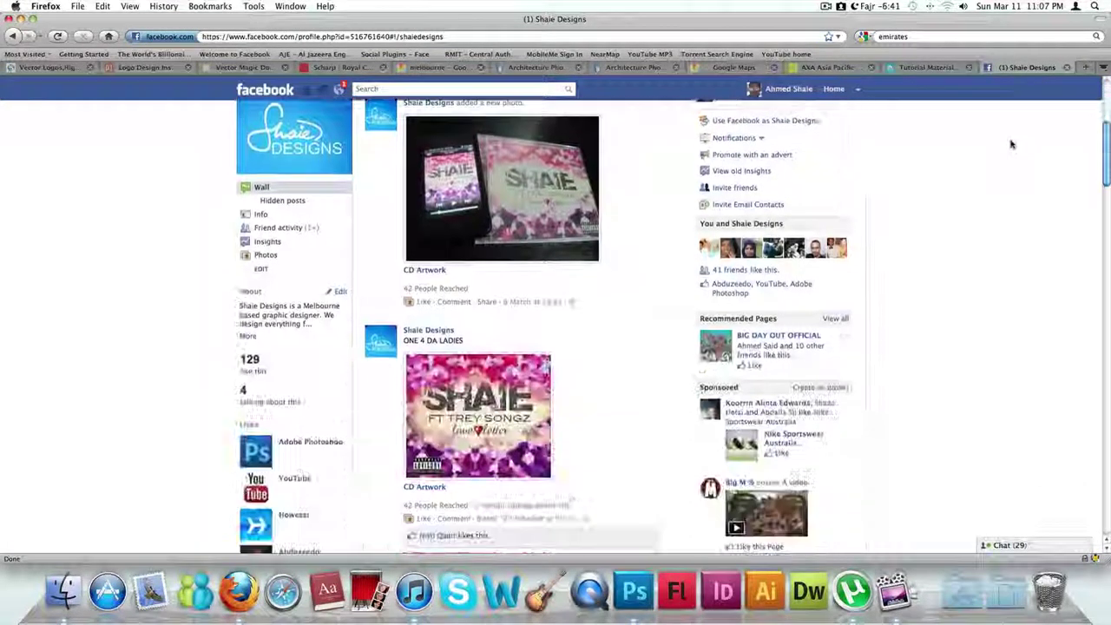
pyautogui.scroll(5, 1011, 141)
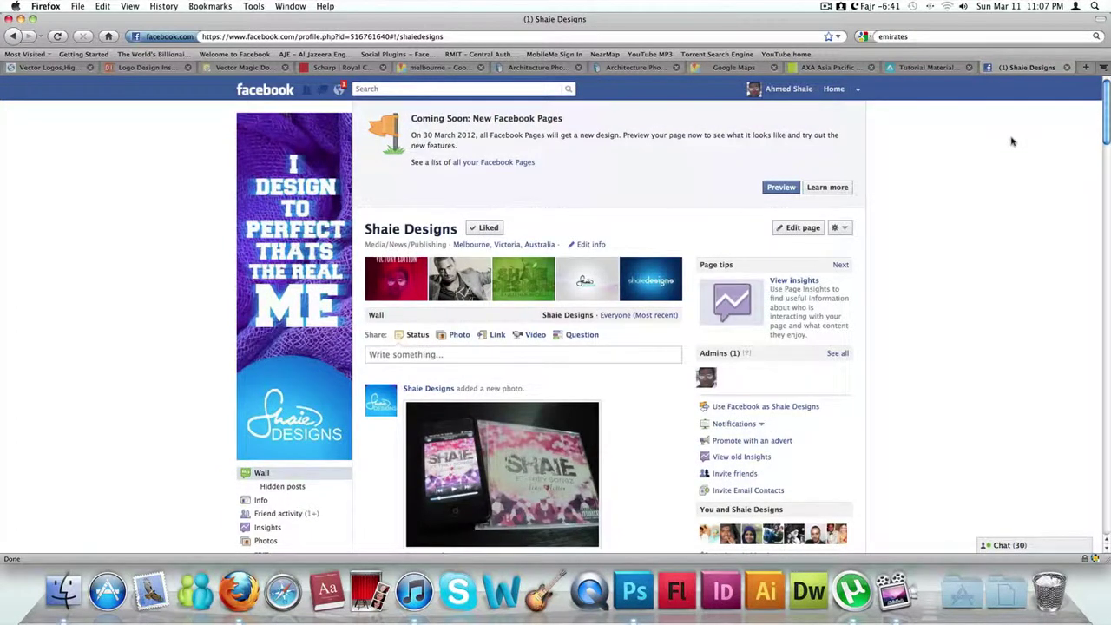
pyautogui.scroll(-10, 1011, 142)
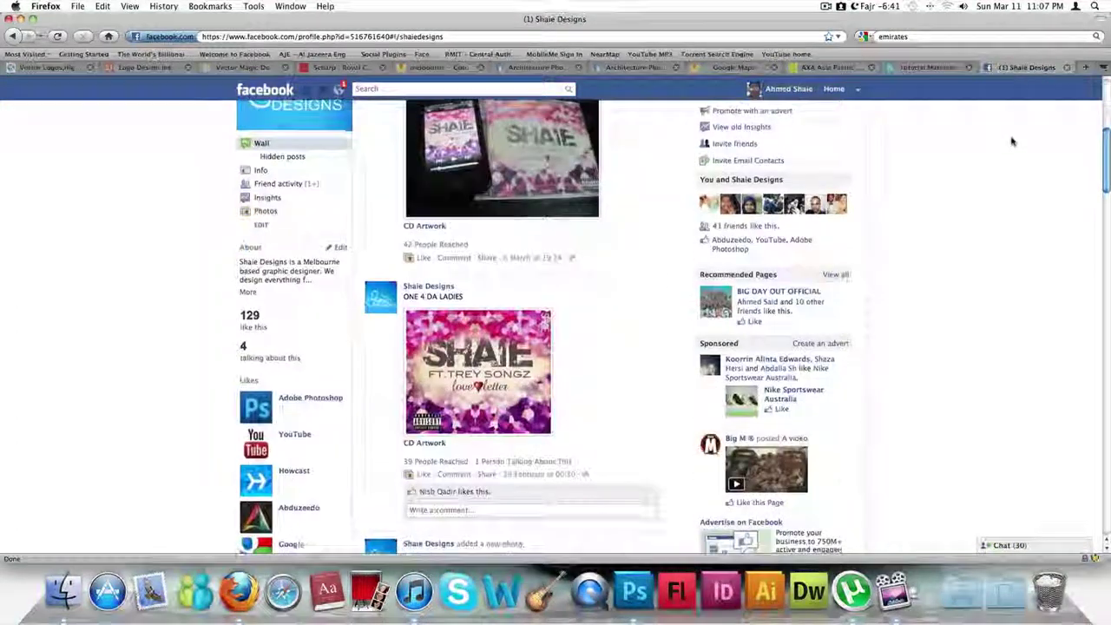
pyautogui.scroll(-8, 1011, 141)
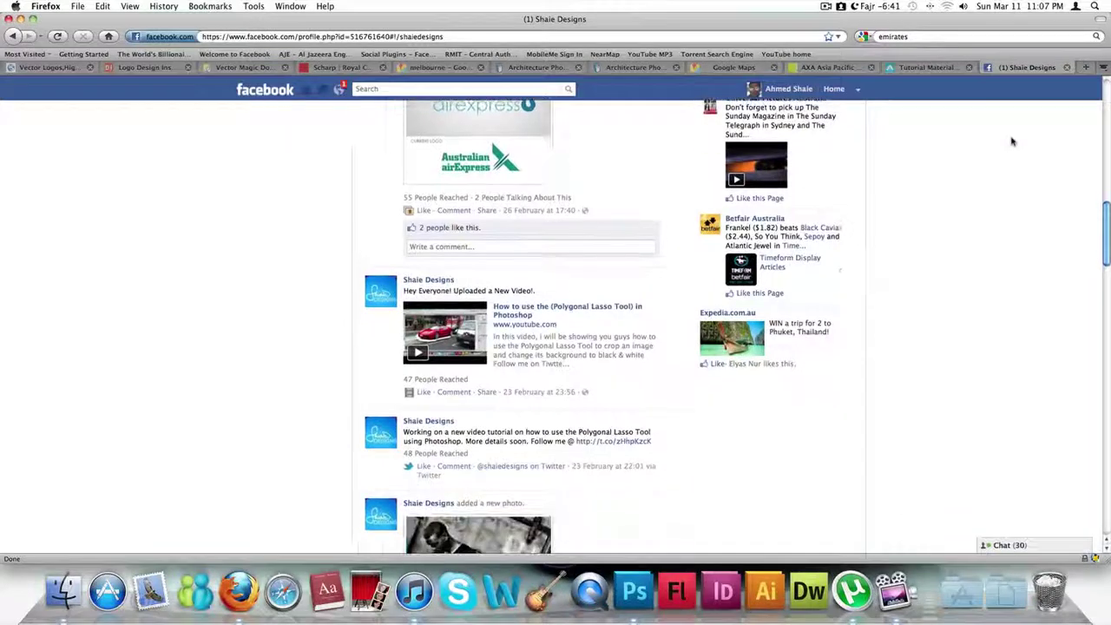
pyautogui.scroll(-7, 1011, 141)
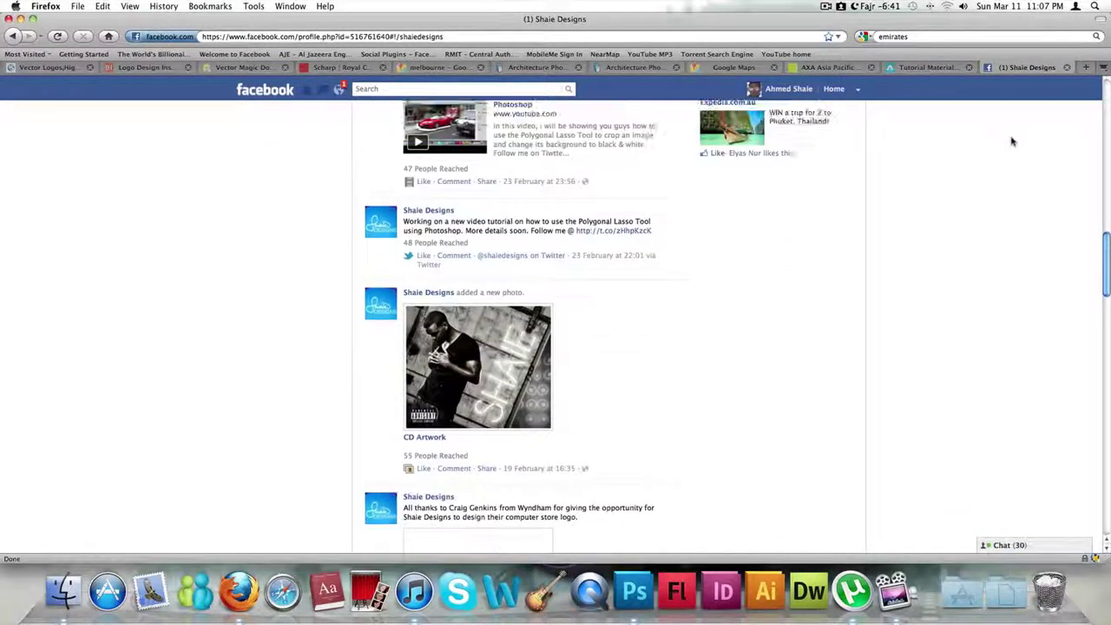
pyautogui.scroll(-14, 1011, 142)
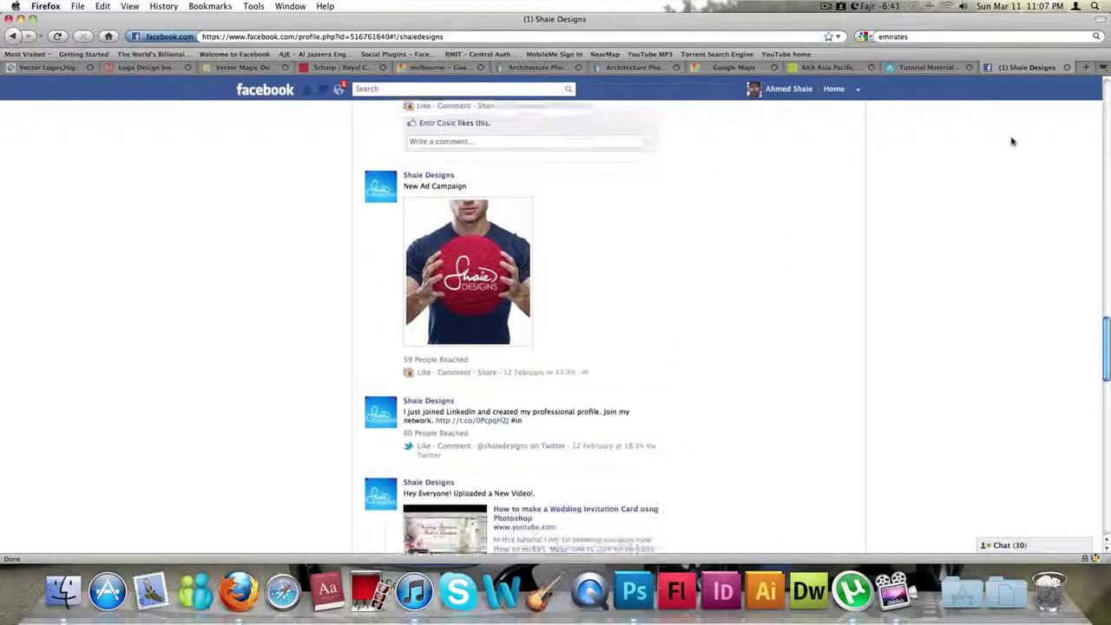
pyautogui.scroll(-13, 1011, 141)
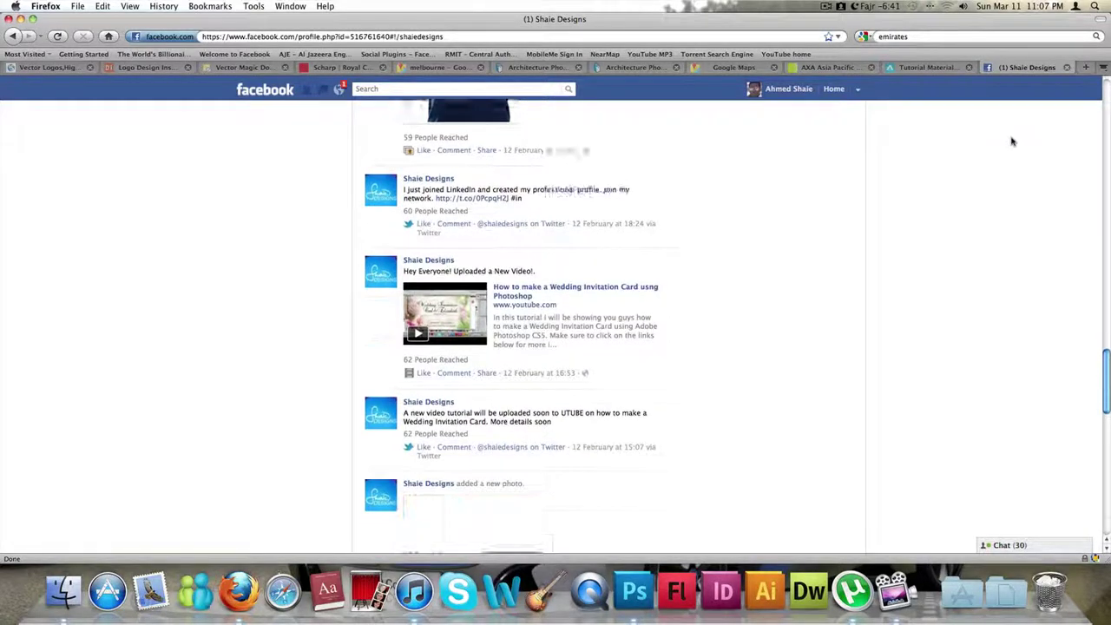
pyautogui.scroll(-5, 1011, 142)
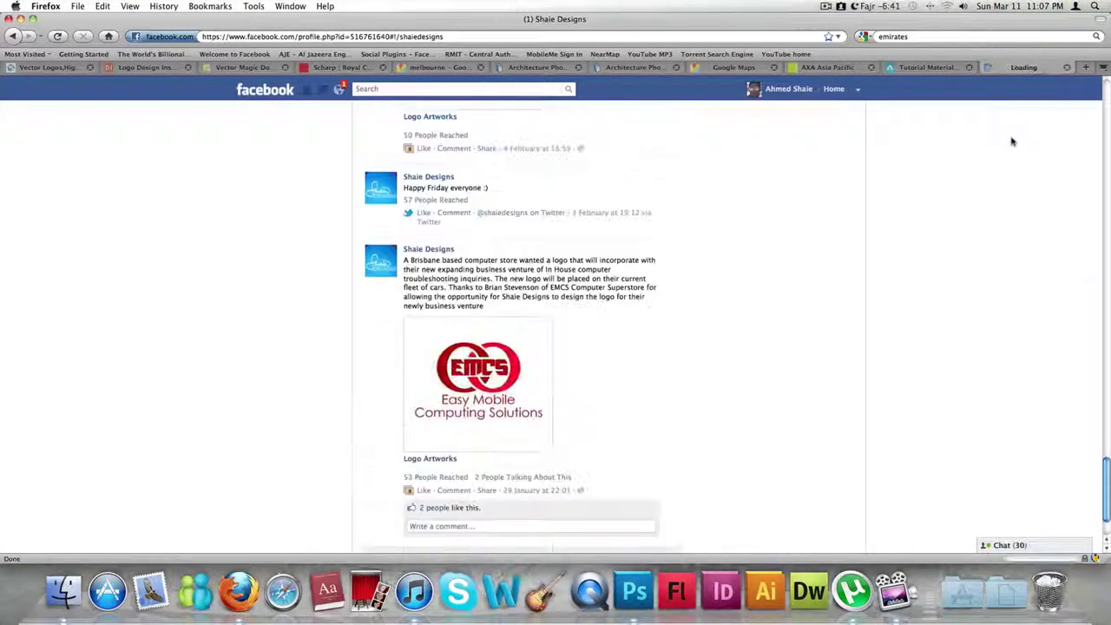
pyautogui.press('Home')
pyautogui.scroll(3, 1012, 141)
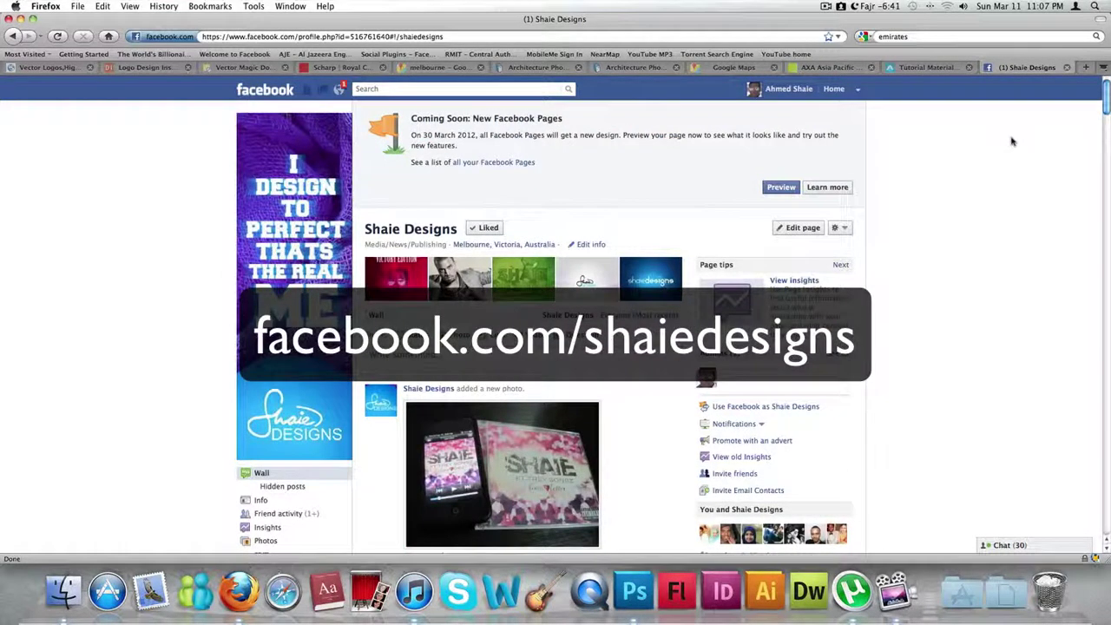
pyautogui.scroll(-6, 1011, 141)
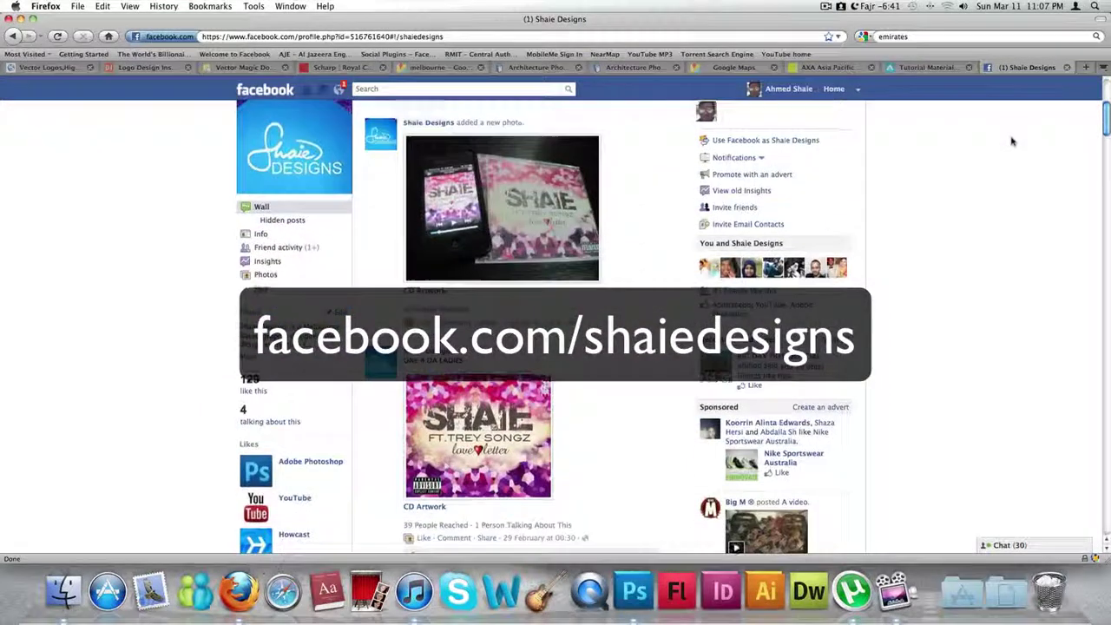
pyautogui.scroll(6, 1011, 141)
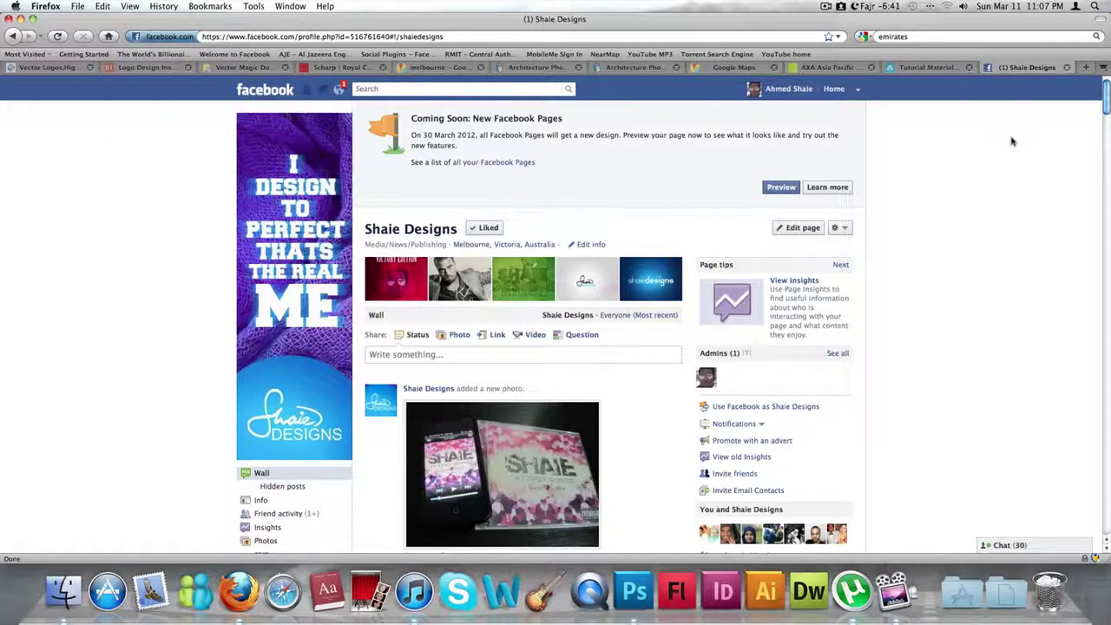
# - Return to the Tutorial Materials page on shaiedesigns.com and review its free downloads, contact form and social links
pyautogui.click(923, 68)
pyautogui.scroll(-10, 720, 330)
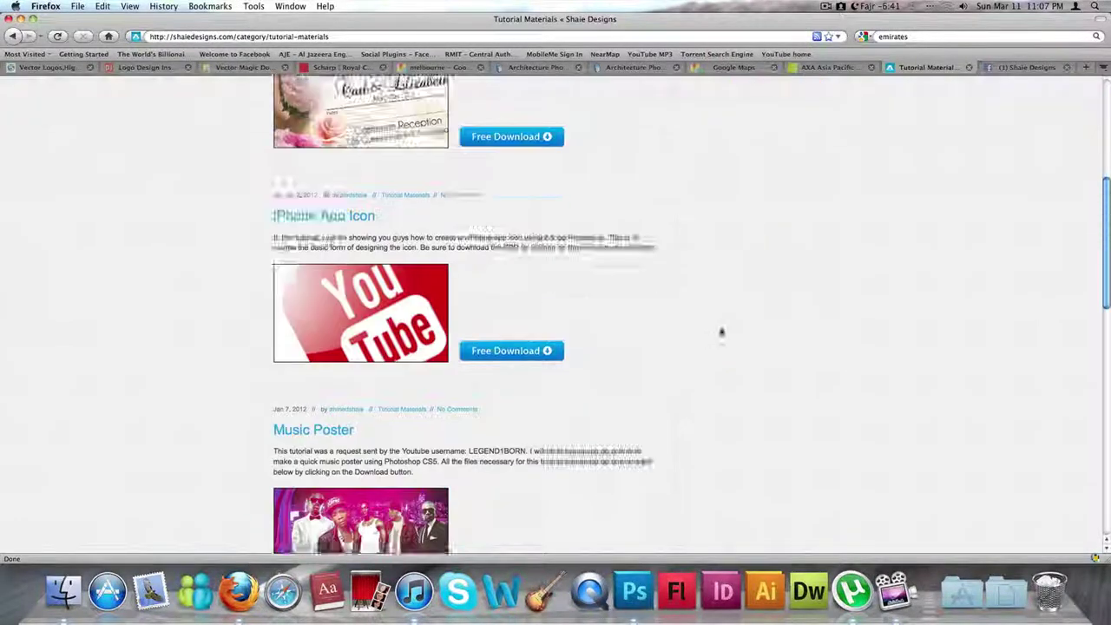
pyautogui.scroll(15, 308, 113)
pyautogui.scroll(-15, 308, 113)
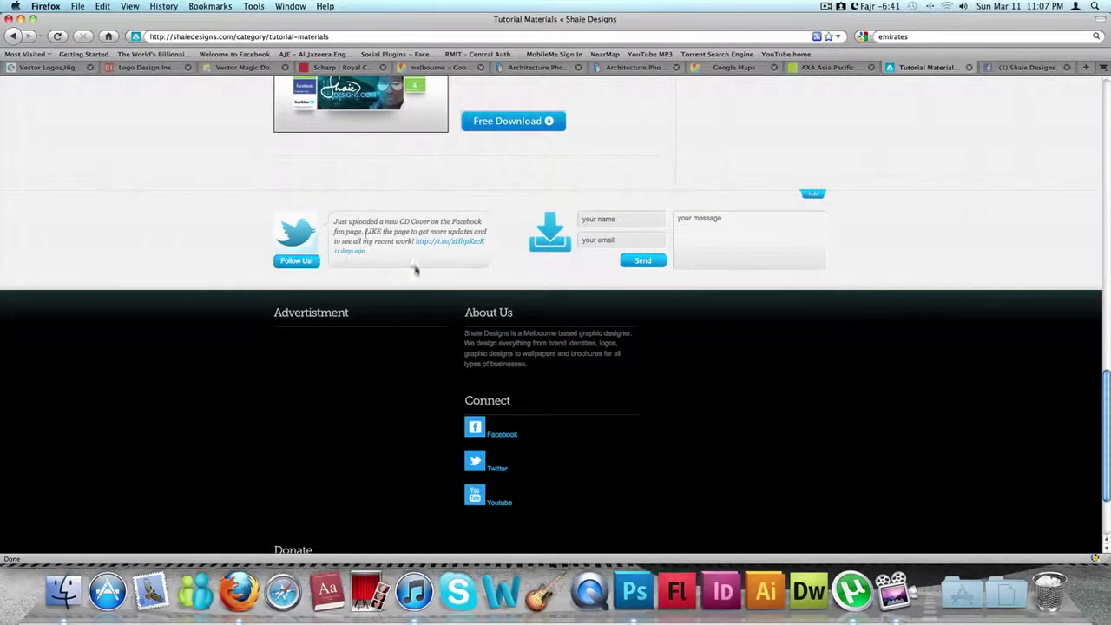
pyautogui.scroll(15, 852, 274)
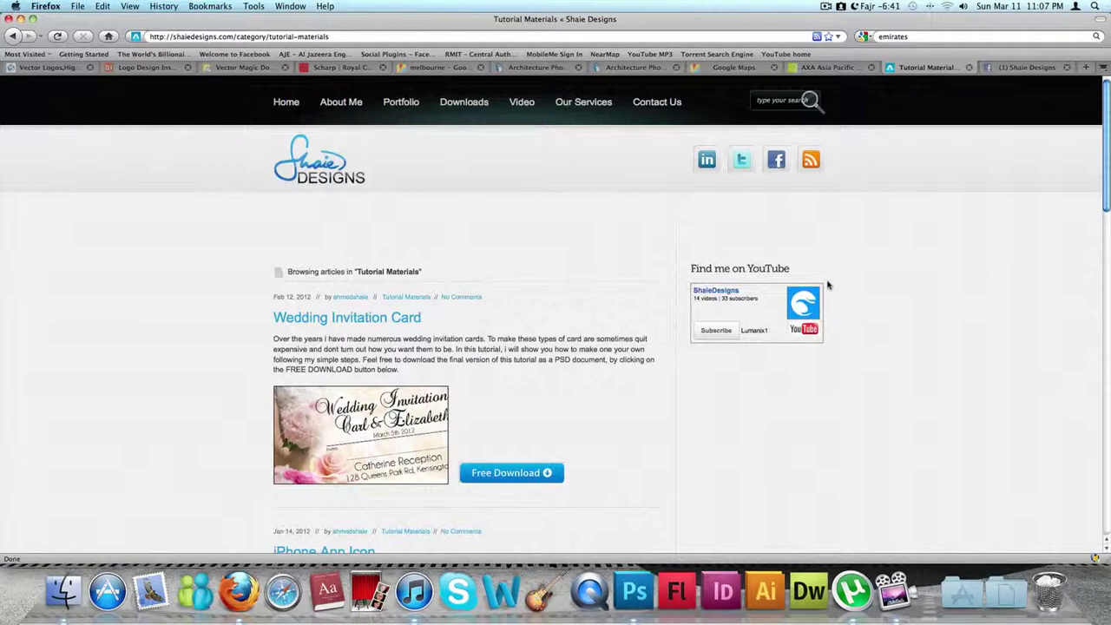
# - Revisit the Shaie Designs Facebook page, and switch to Photoshop to view the coloured graffiti artwork
pyautogui.click(1008, 68)
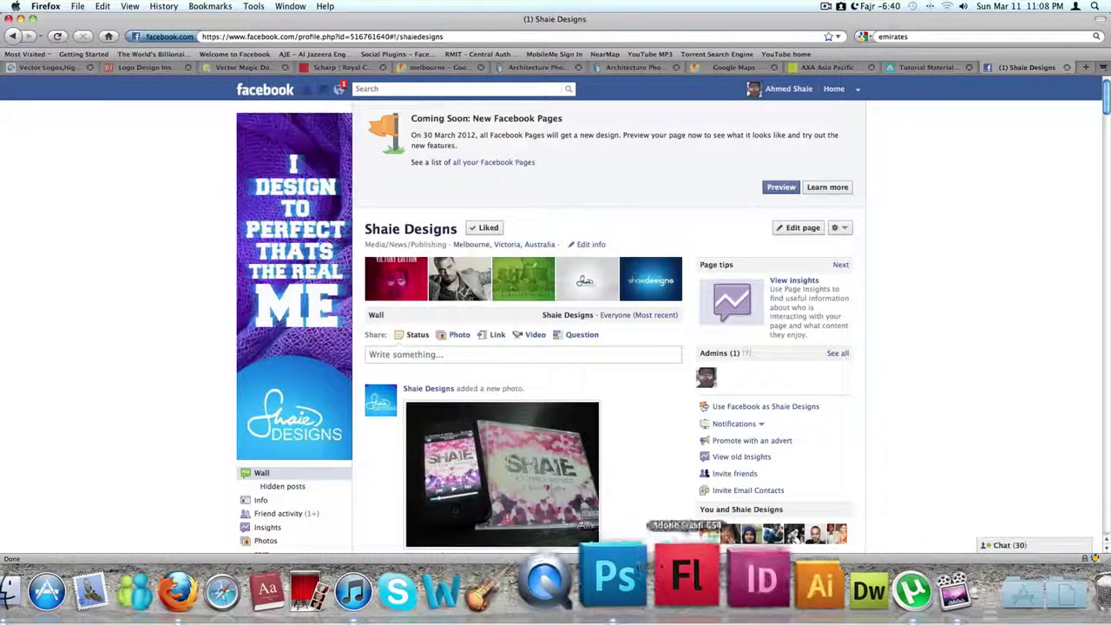
pyautogui.click(634, 591)
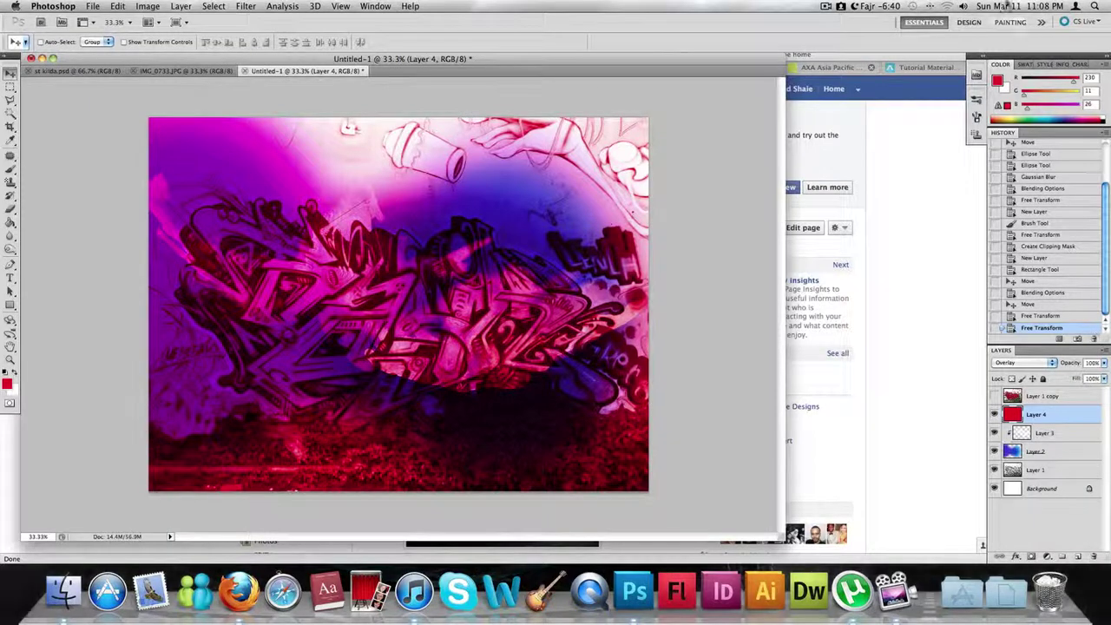
pyautogui.click(827, 6)
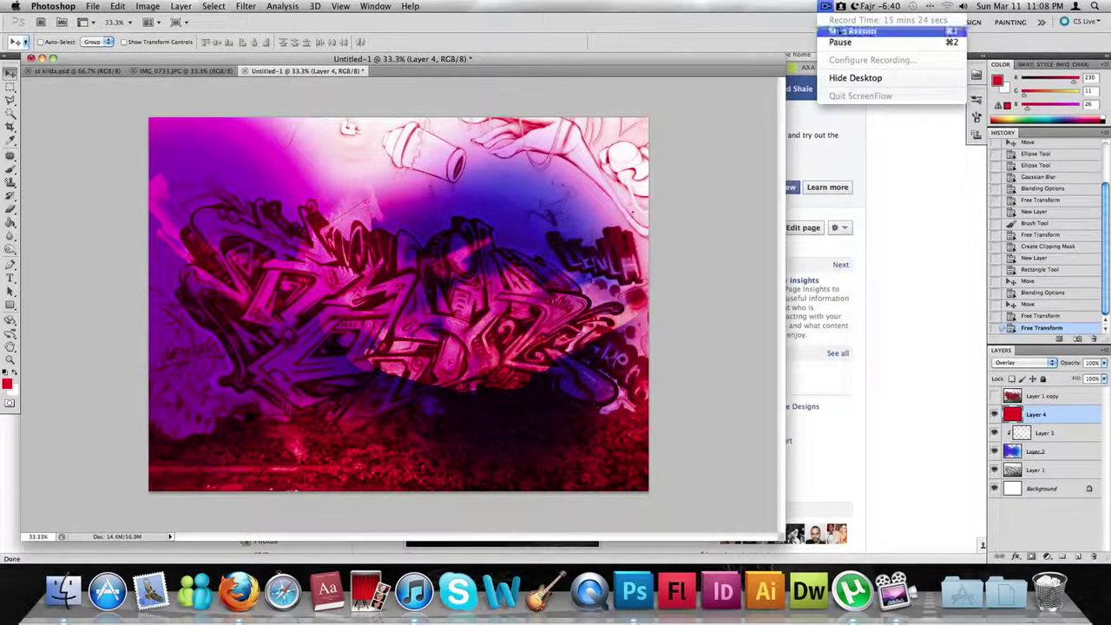